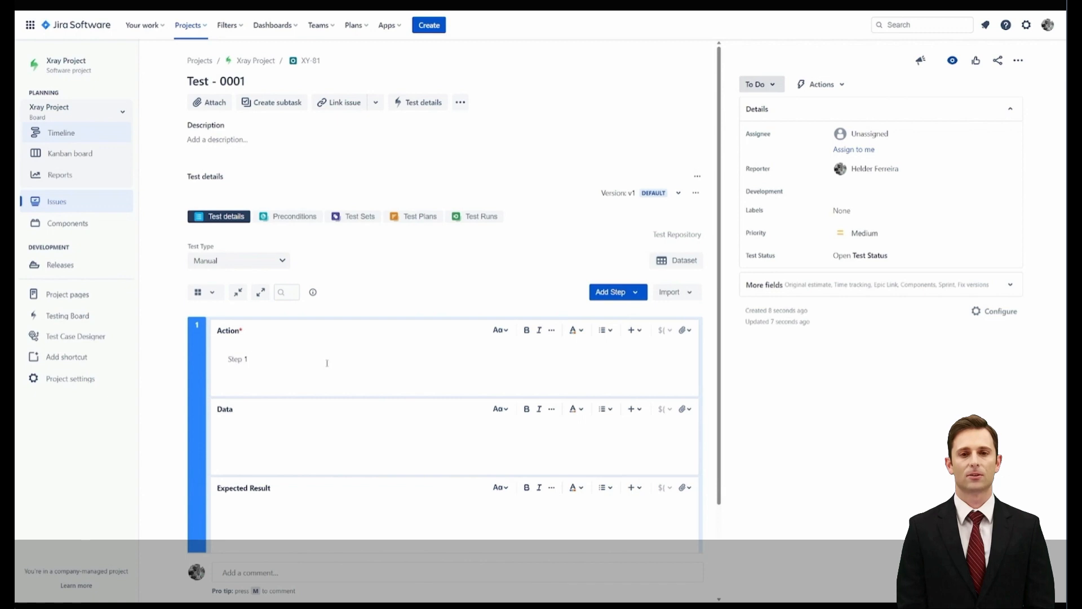
- Give the first test step the expected result "OK" and create it
type("OK")
scroll(264, 510, "down", 2)
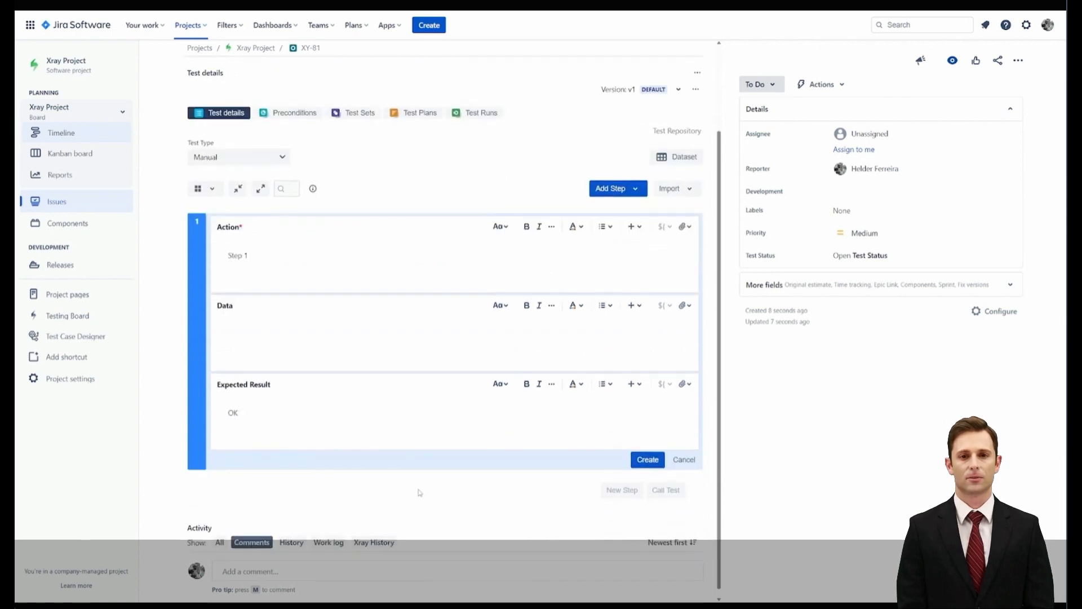
left_click(648, 453)
- Add a second test step with the action "Step 2" and the expected result "OK"
left_click(622, 308)
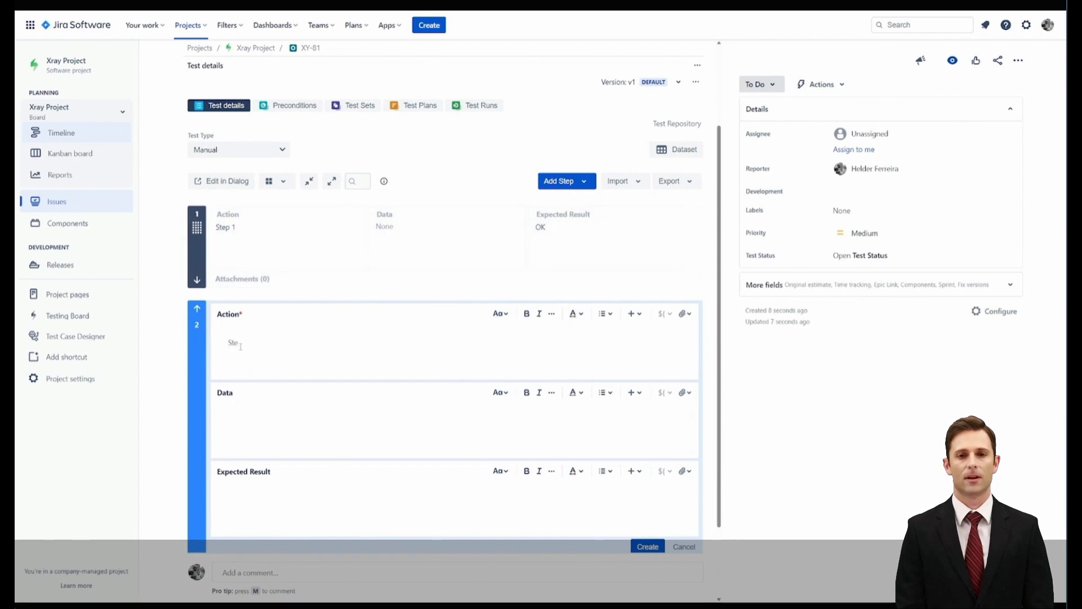
left_click(340, 504)
type("OK")
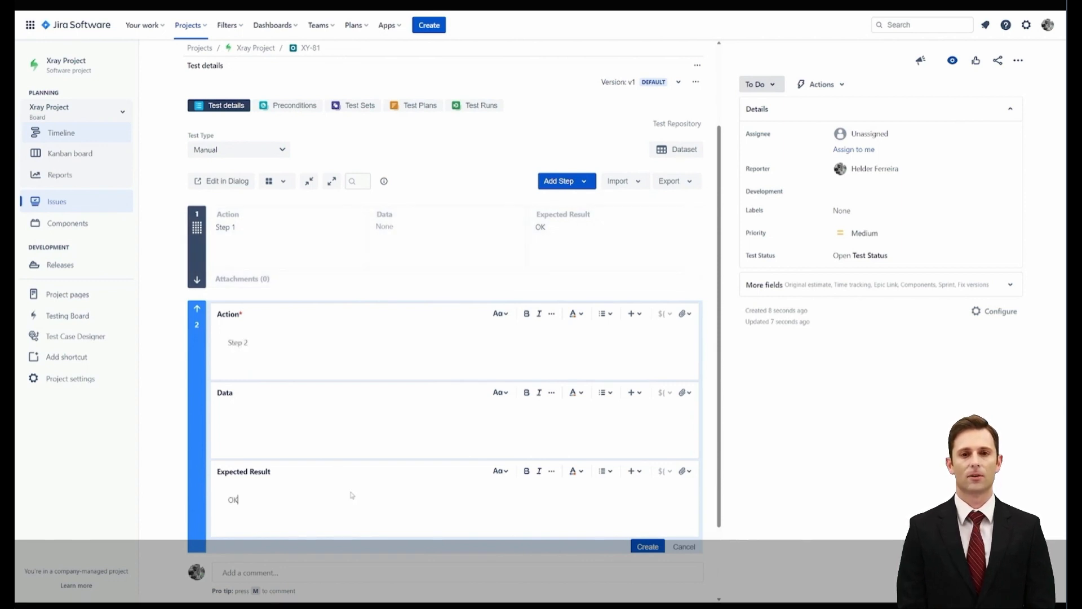
left_click(654, 548)
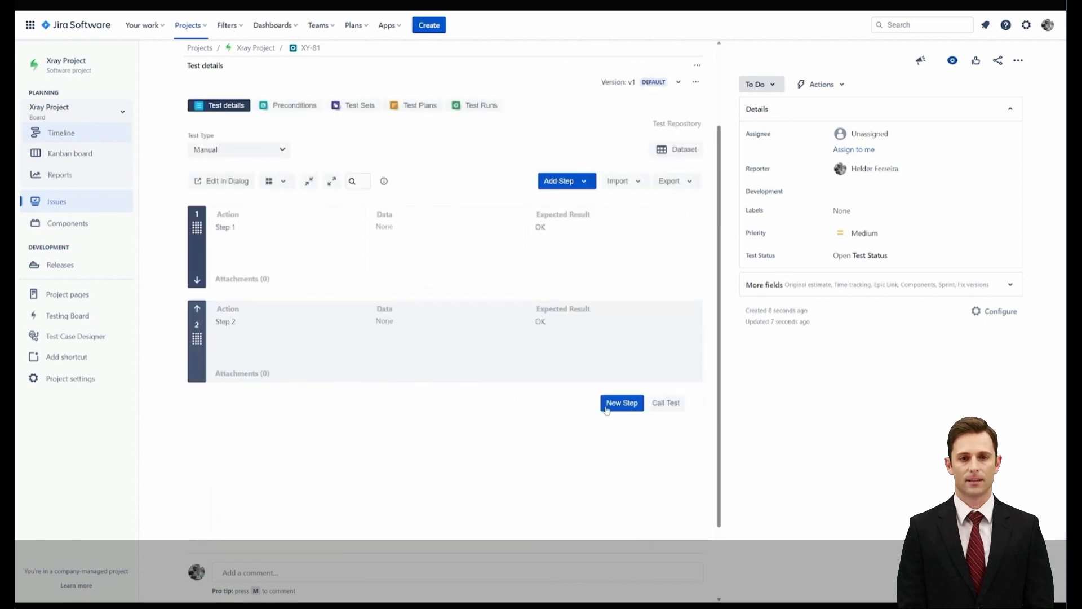
- Add a third test step with the action "Step 3" and the expected result "OK"
type("Ste")
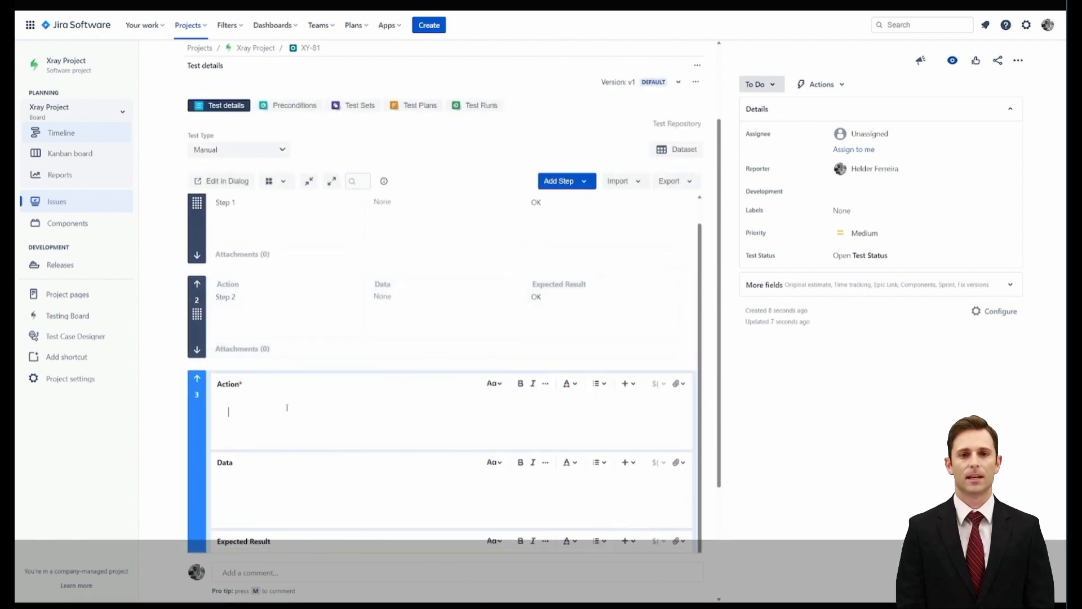
type("p 3")
scroll(286, 407, "down", 3)
left_click(272, 401)
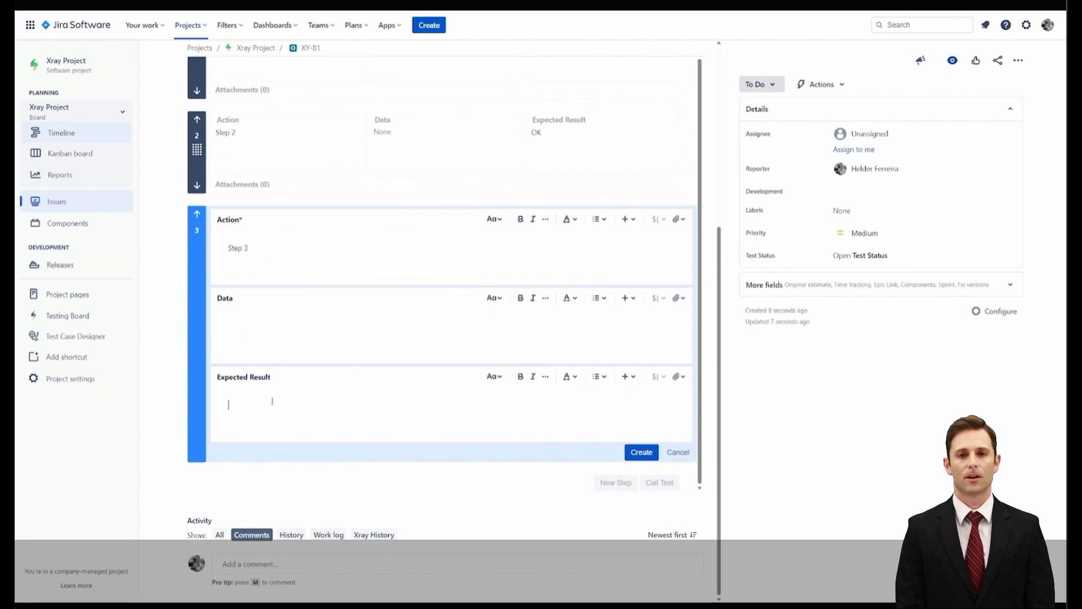
left_click(642, 453)
scroll(643, 457, "up", 5)
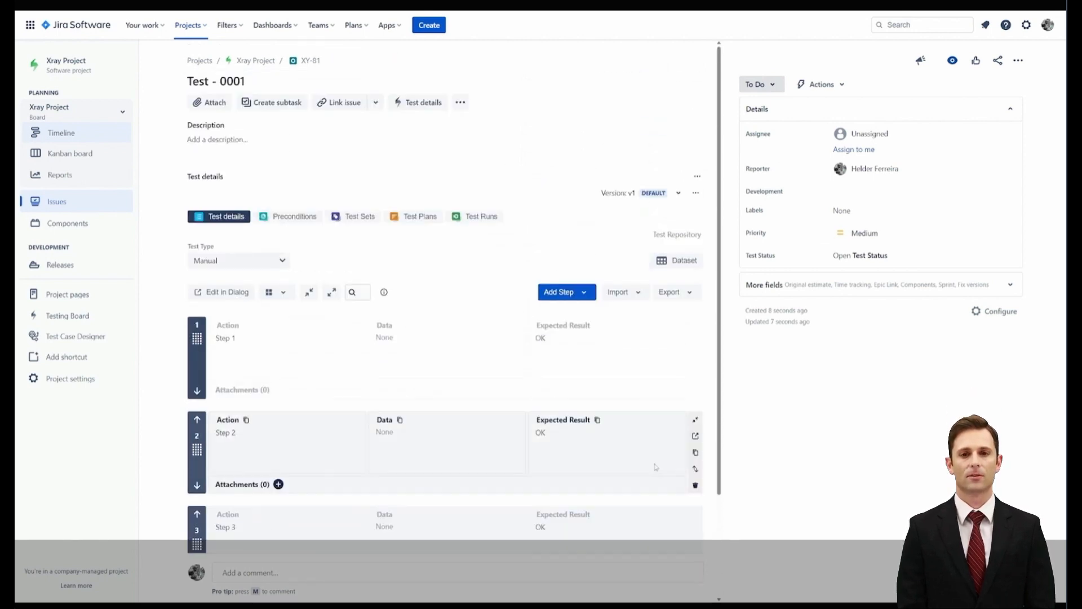
- Create a test version named "v2 - webinar" copied from v1, without making it the default, and check the version list
left_click(682, 195)
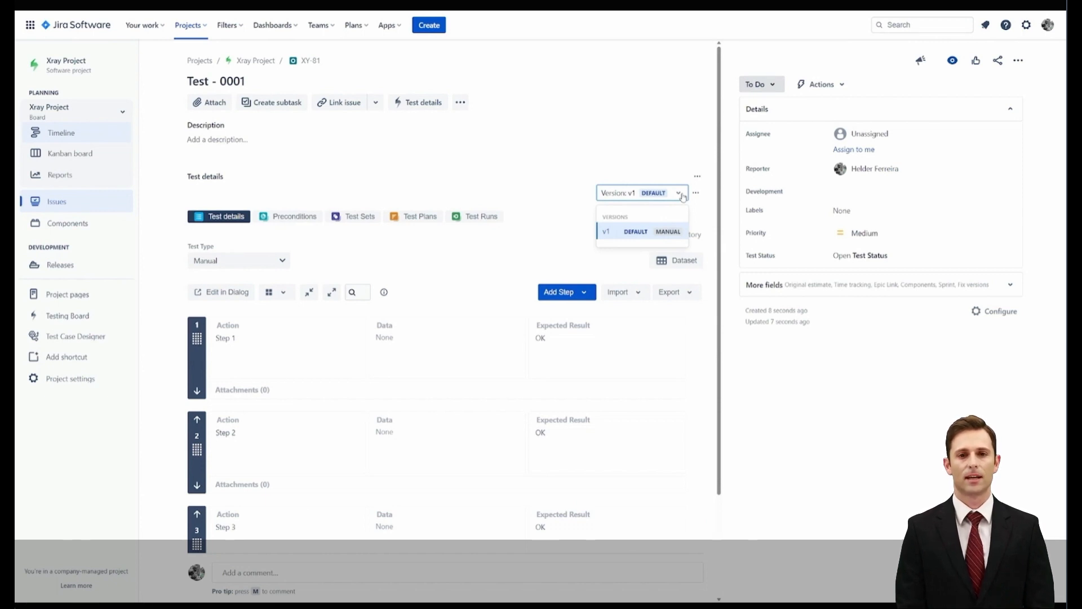
left_click(696, 193)
left_click(661, 212)
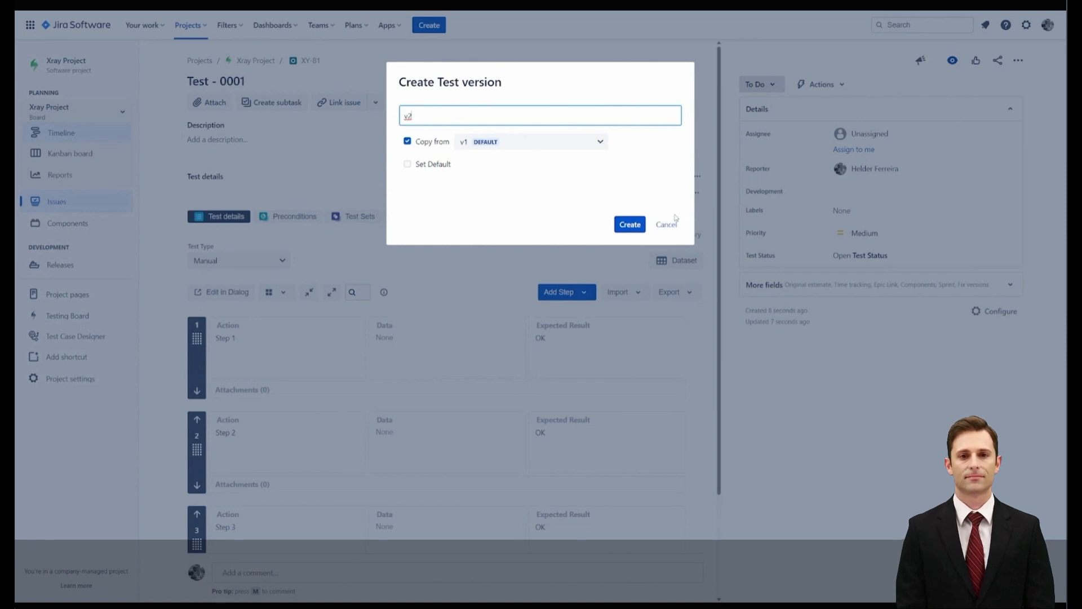
type("- wen")
type("inar")
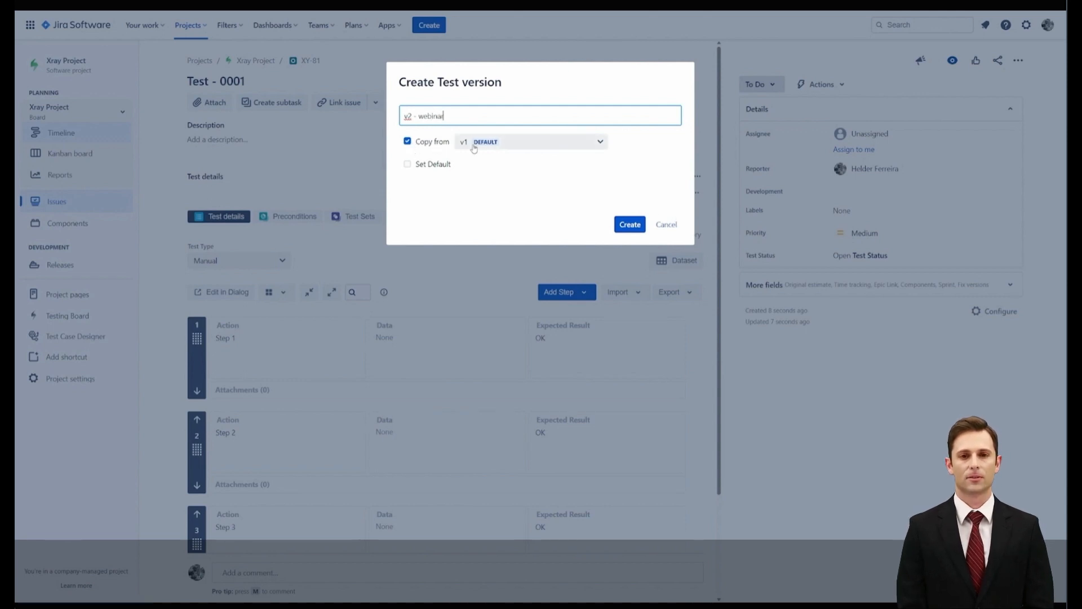
left_click(631, 224)
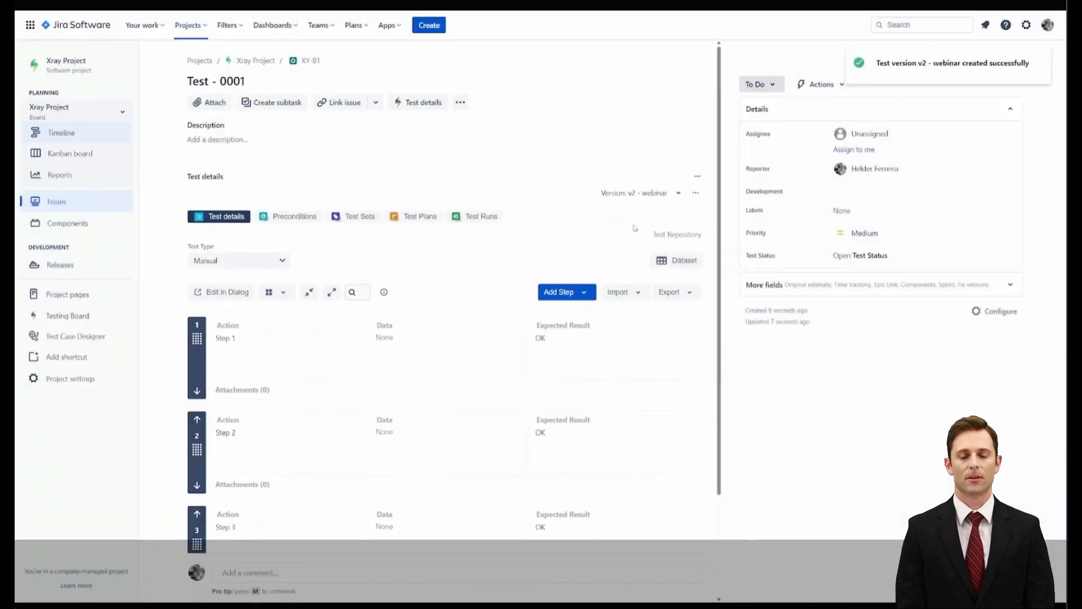
left_click(678, 193)
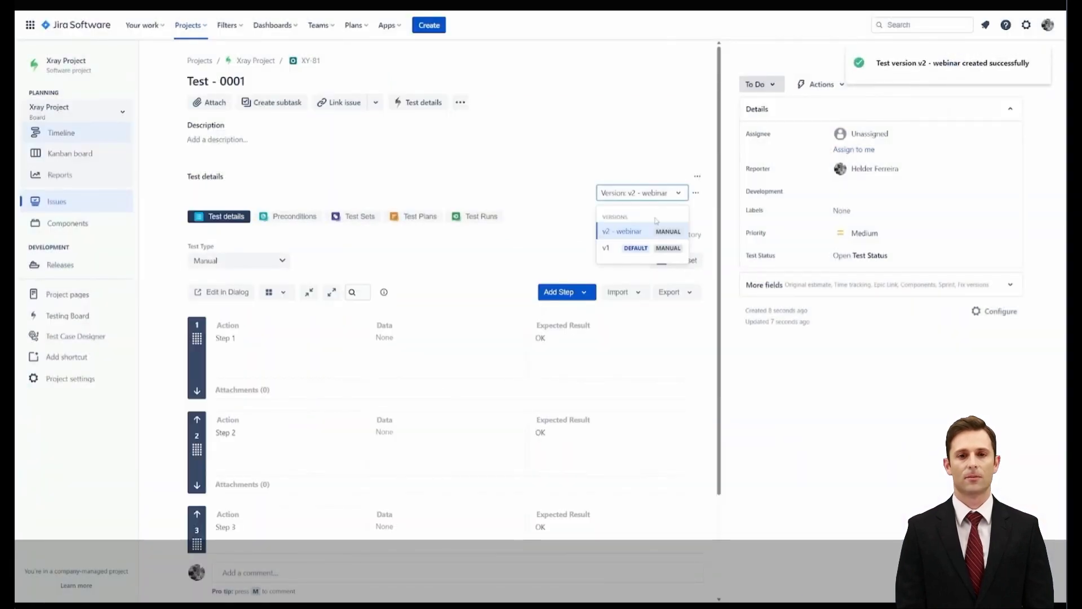
left_click(477, 234)
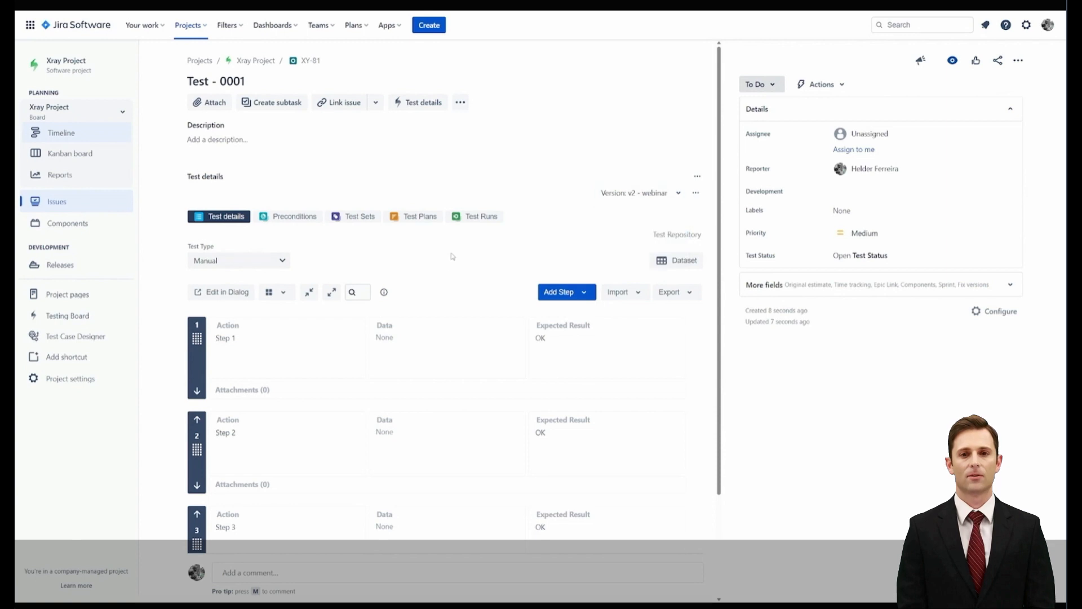
- Add a fourth test step to version v2 - webinar with the action "Step 4" and the expected result "OK"
scroll(453, 268, "down", 2)
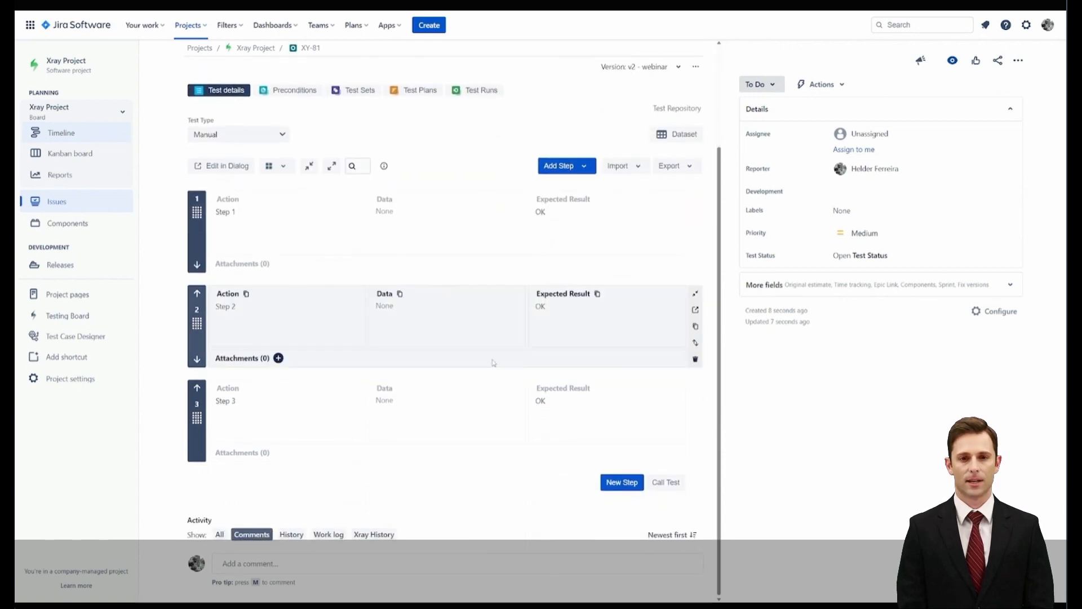
left_click(615, 481)
type("Step 4")
scroll(483, 417, "down", 3)
left_click(316, 408)
type("OK")
left_click(641, 452)
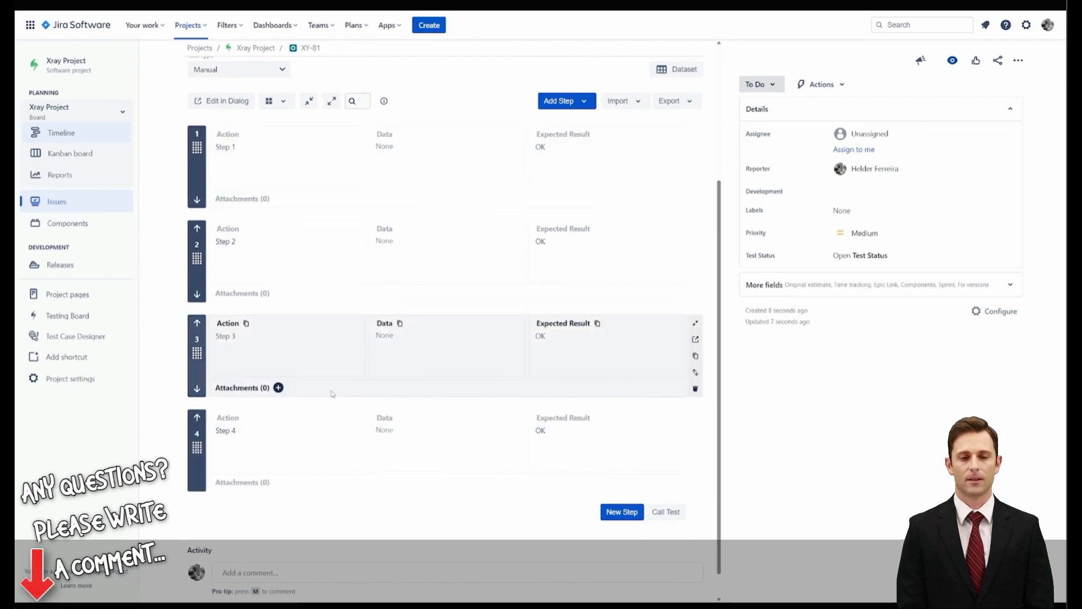
- Switch the test to version v1 and review its test steps
scroll(507, 366, "up", 3)
scroll(651, 238, "up", 2)
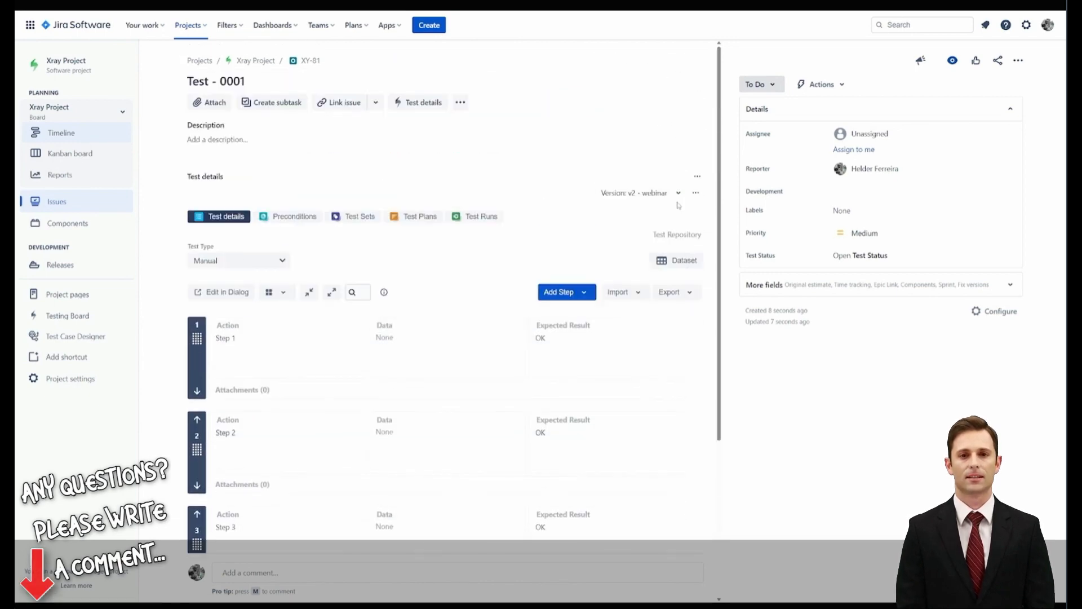
left_click(640, 193)
left_click(611, 250)
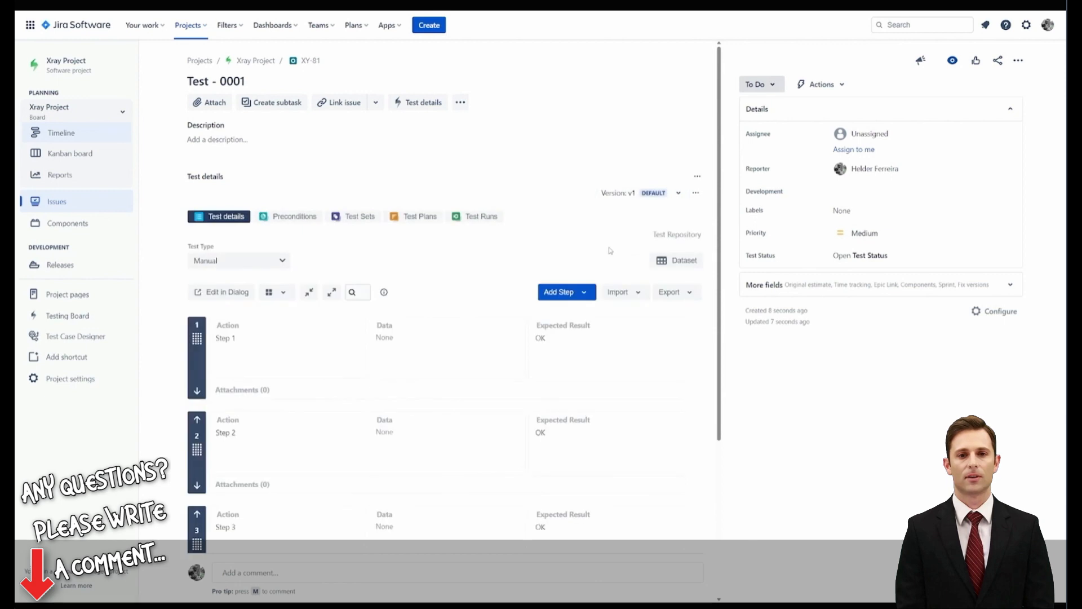
scroll(423, 241, "down", 4)
scroll(400, 235, "up", 2)
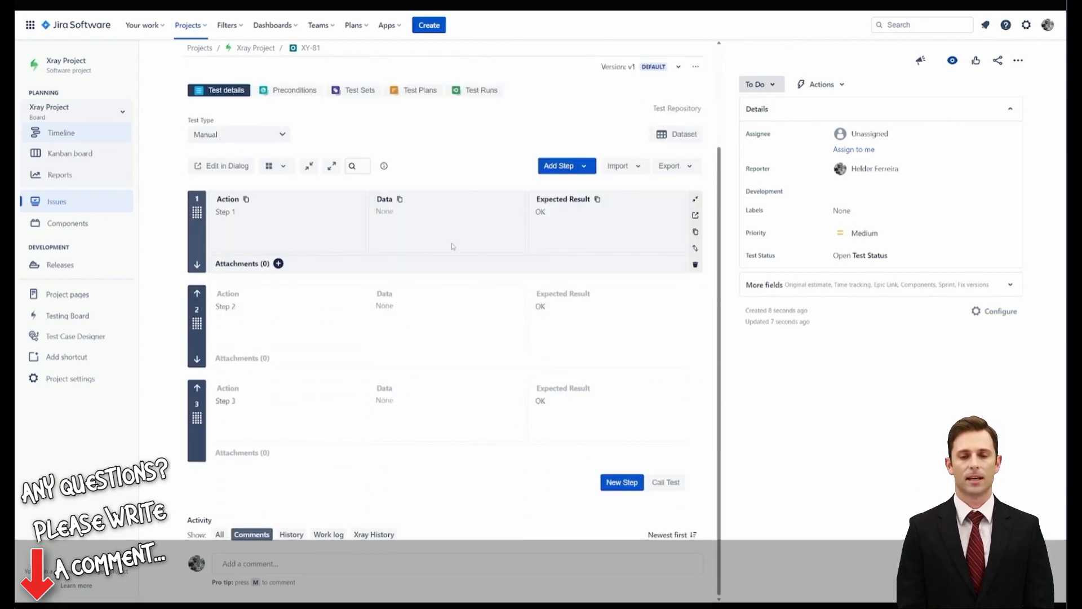
scroll(451, 245, "up", 3)
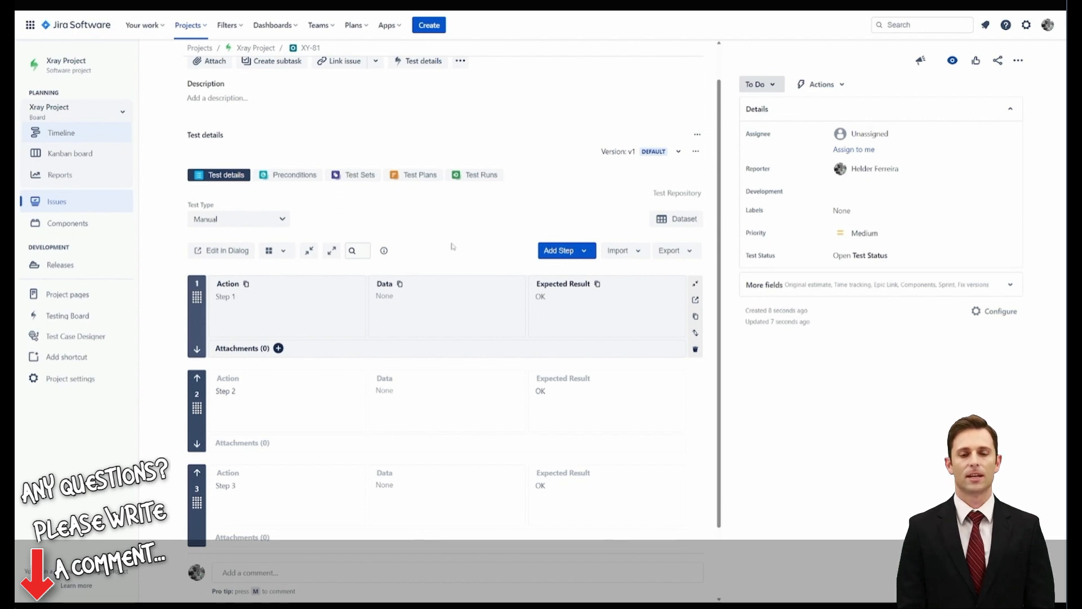
- Create a test version named "V3 - webinar" copied from v2 - webinar, without making it the default
left_click(695, 151)
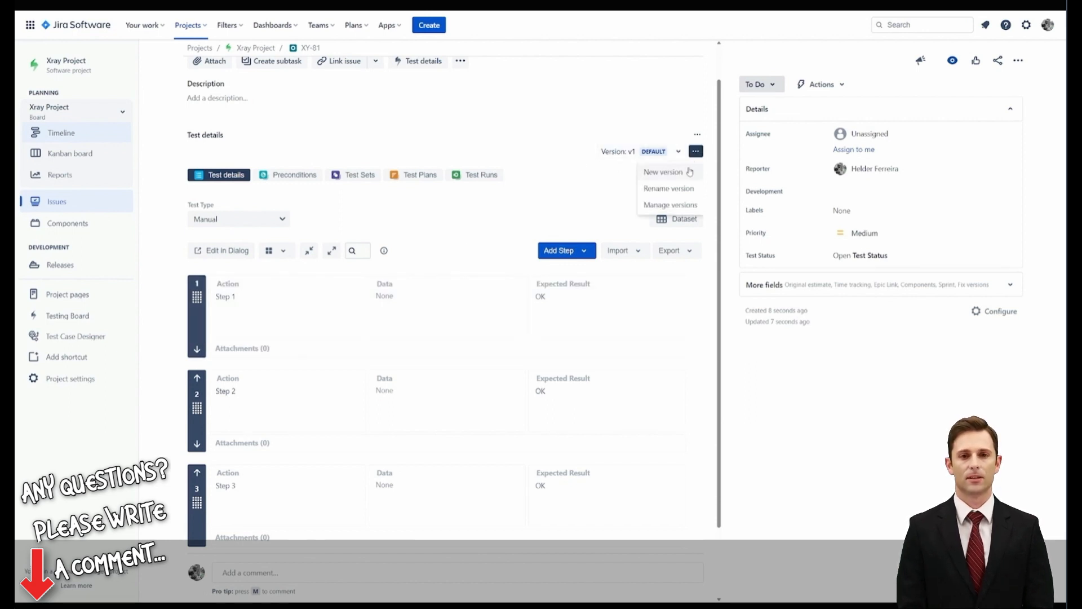
left_click(692, 171)
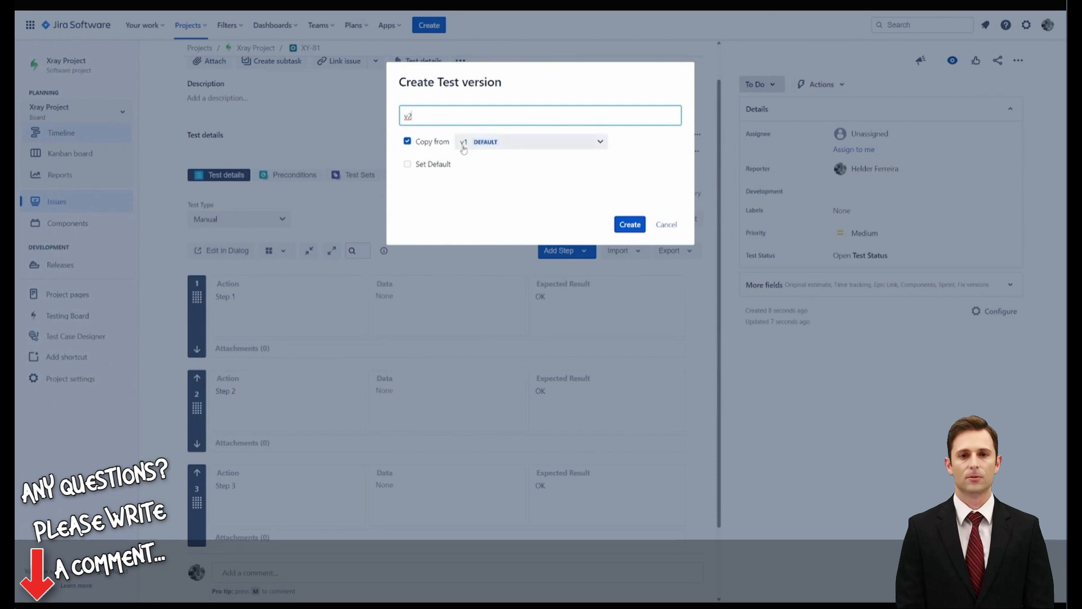
left_click(479, 142)
left_click(488, 164)
left_click(449, 115)
type("V3 - webinar")
left_click(629, 224)
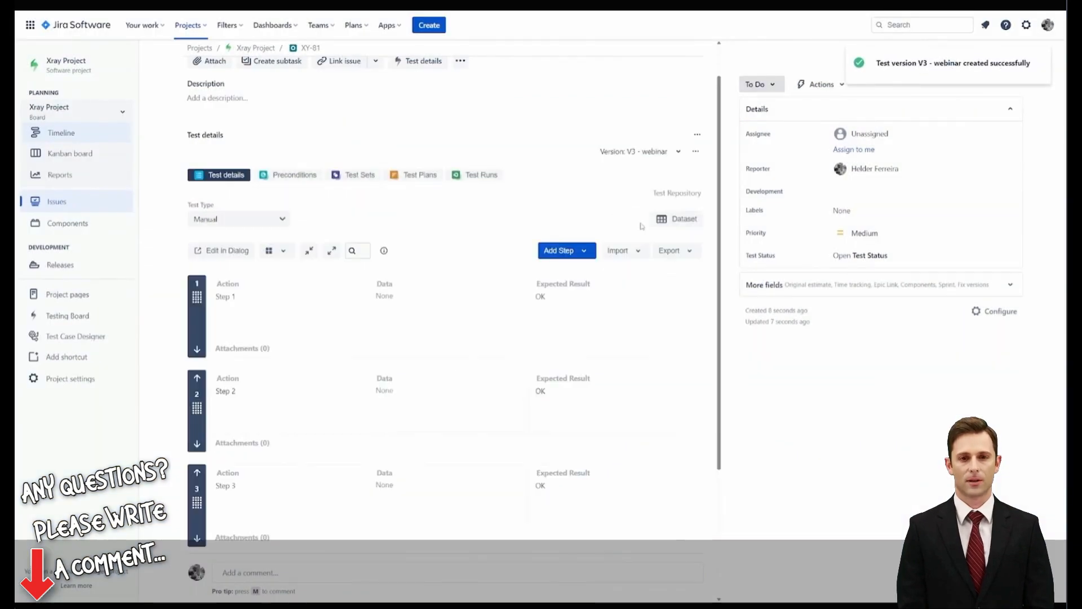
- Change the test type of version V3 - webinar to Cucumber and save "scenario" as its scenario definition
left_click(283, 221)
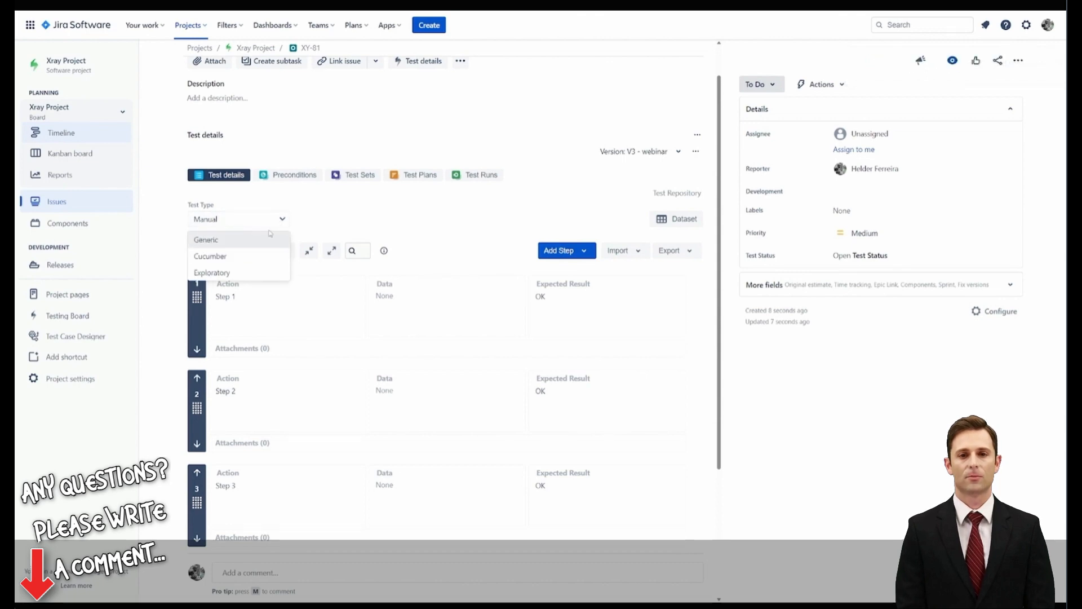
left_click(239, 256)
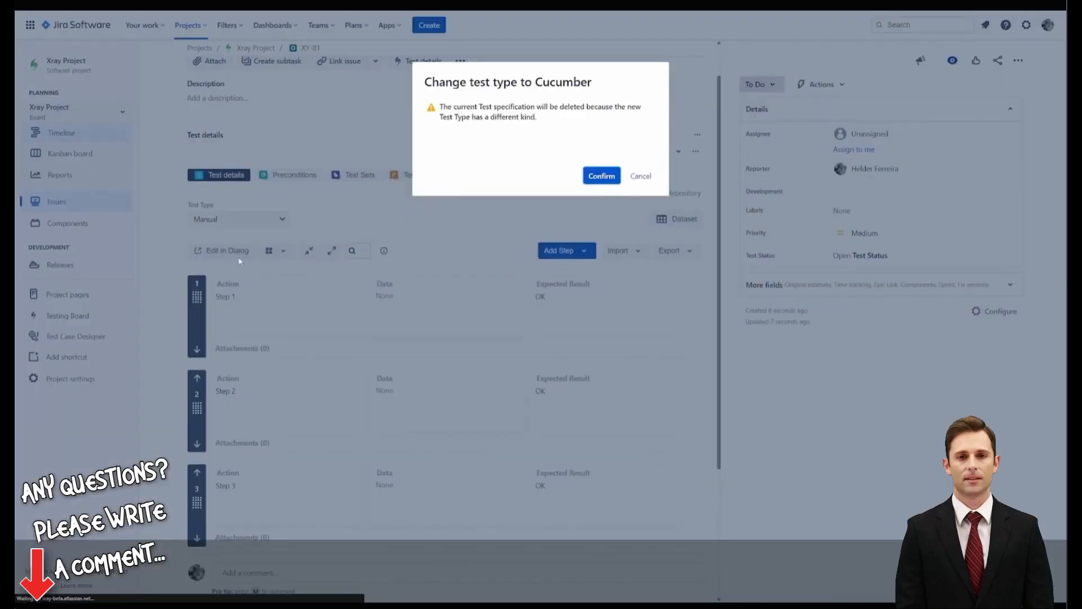
left_click(601, 176)
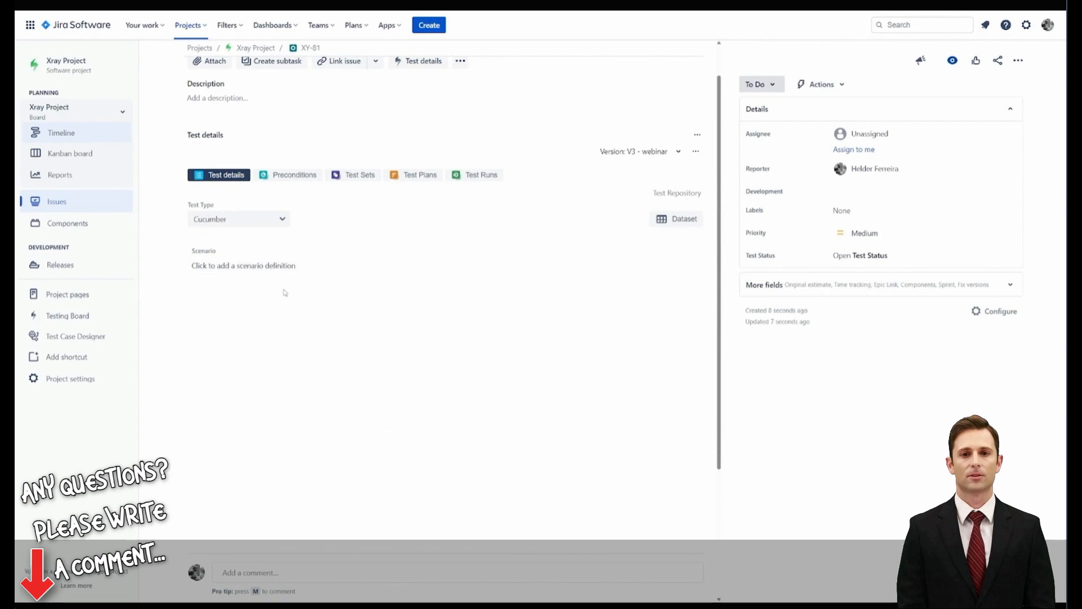
left_click(263, 307)
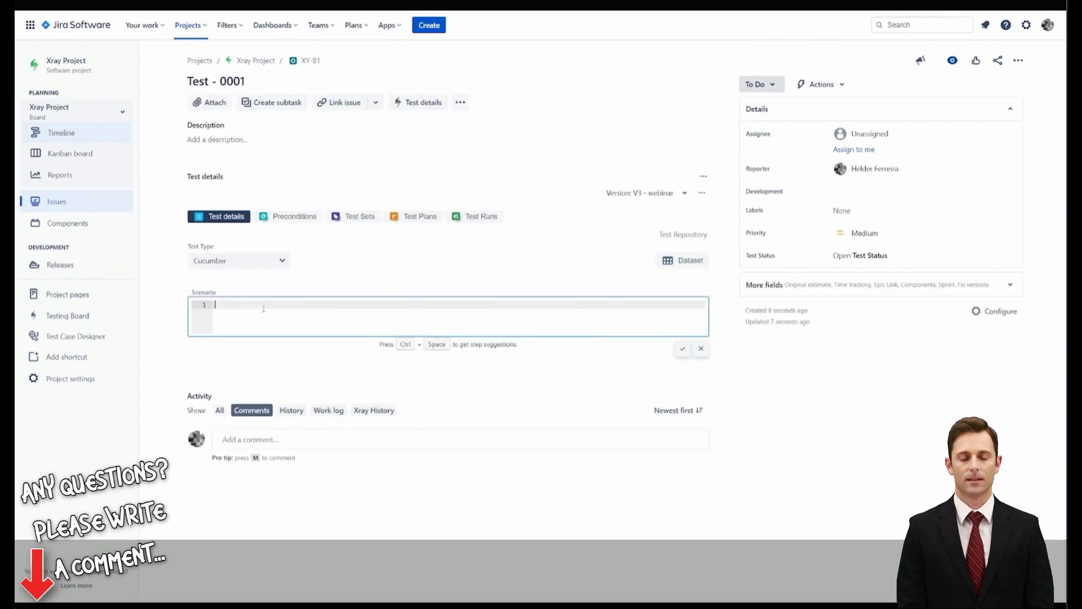
type("scenario")
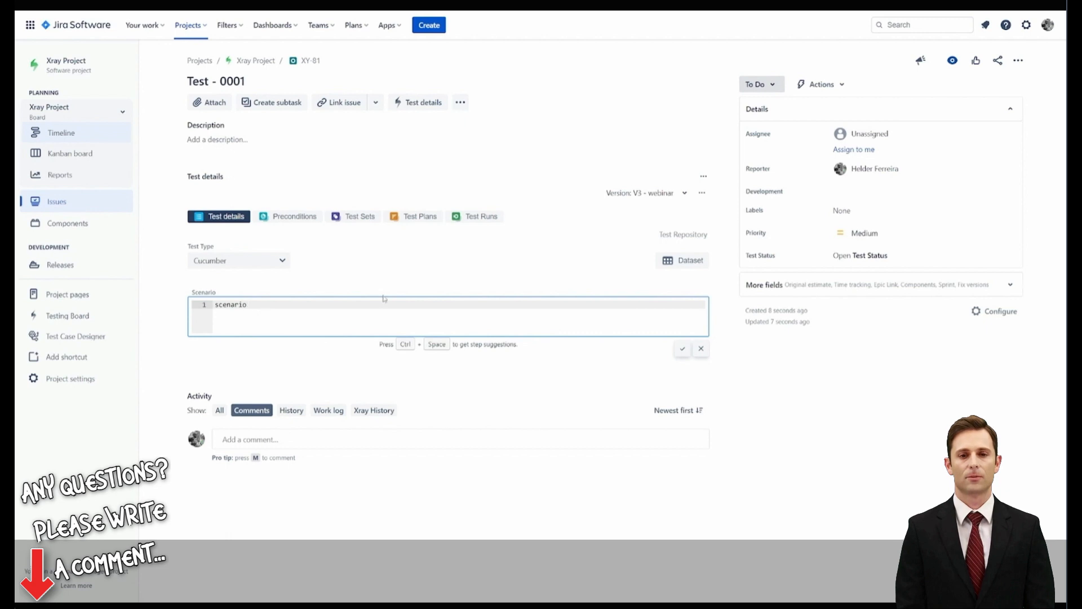
left_click(682, 349)
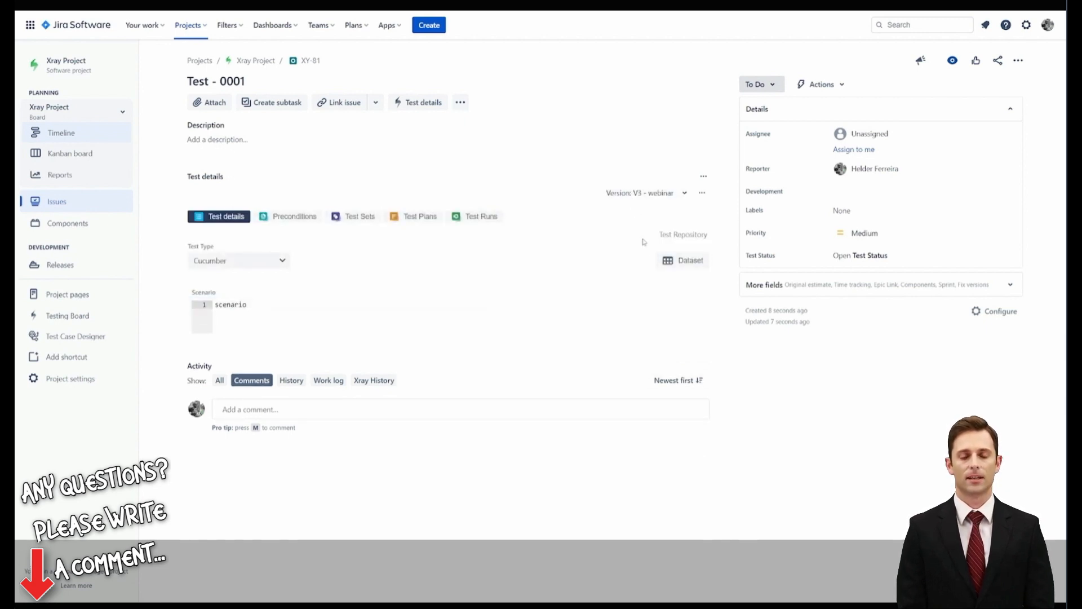
- Switch to version v2 - webinar, set it as the test's default version and look through its steps
left_click(648, 193)
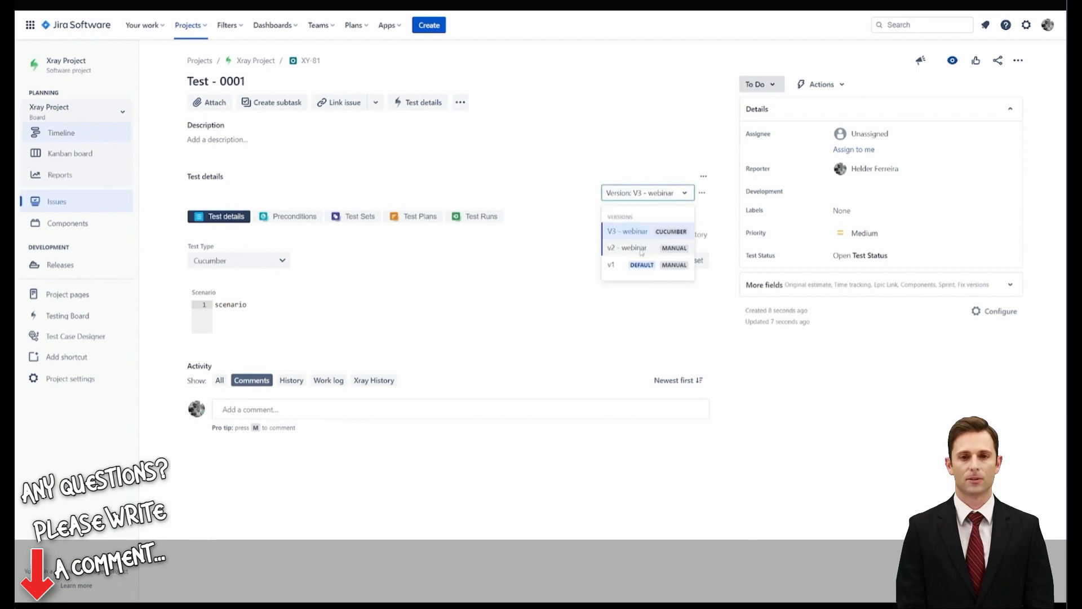
left_click(667, 249)
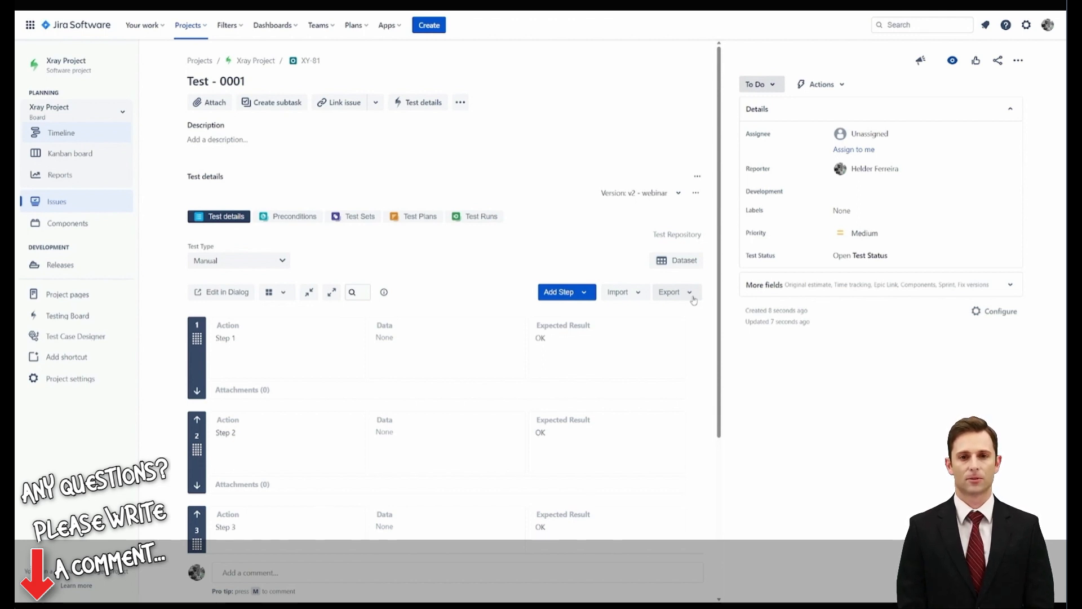
left_click(677, 194)
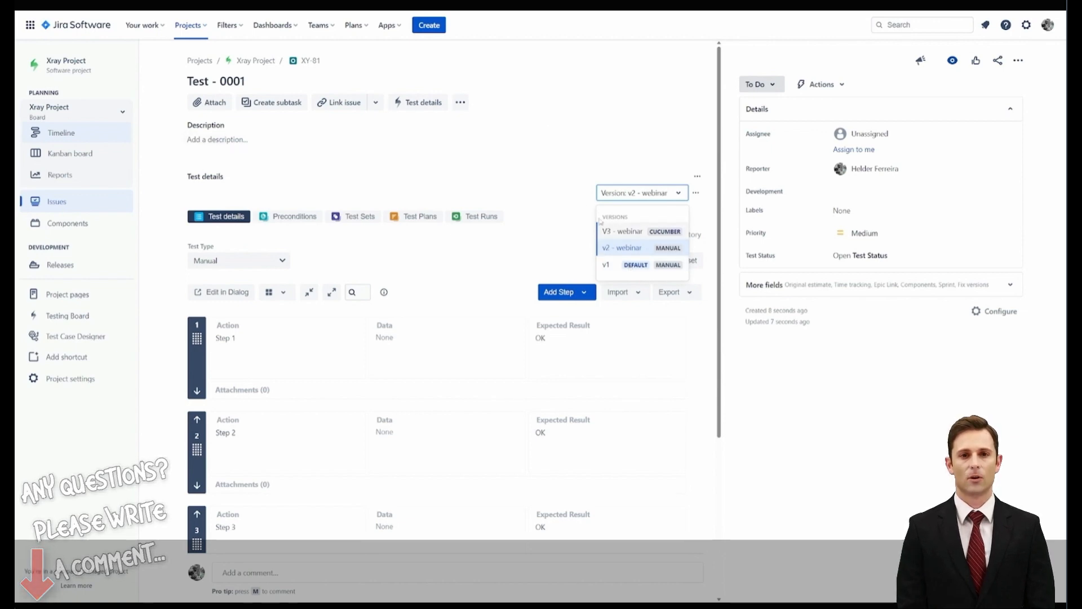
left_click(611, 249)
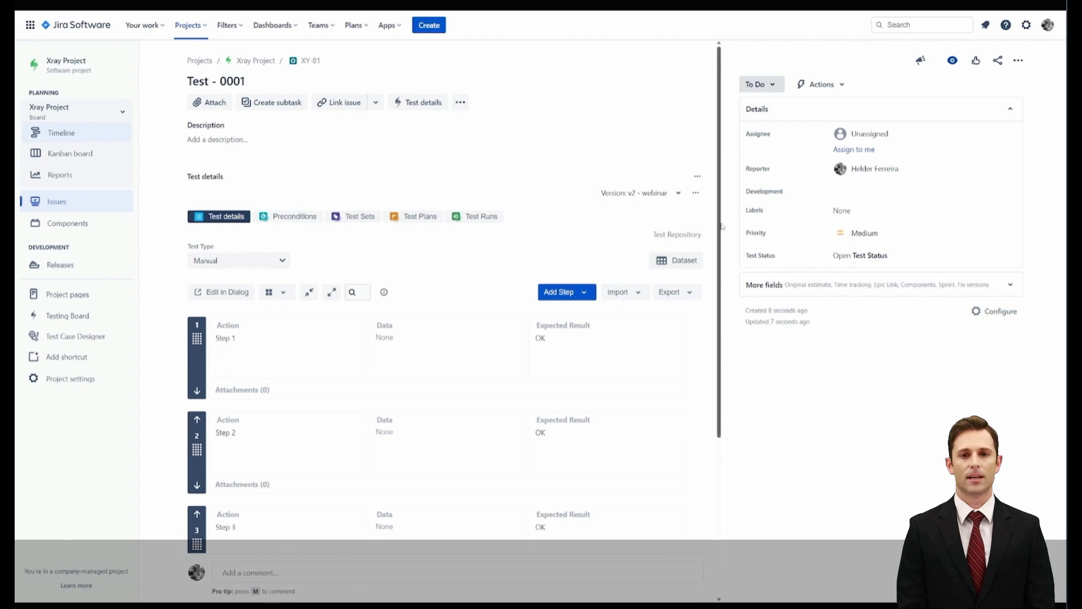
left_click(696, 193)
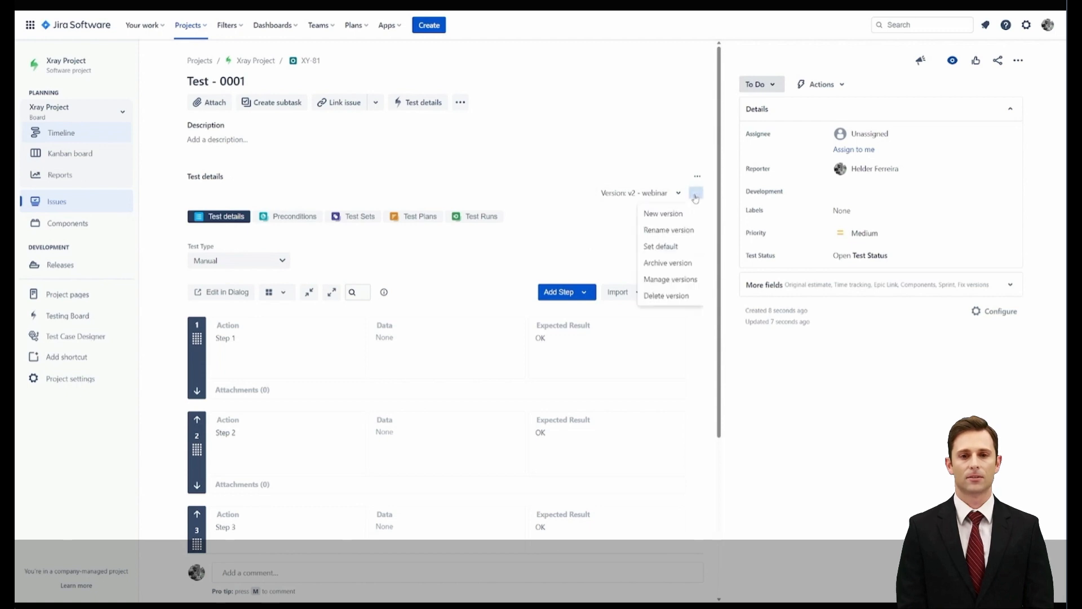
left_click(664, 248)
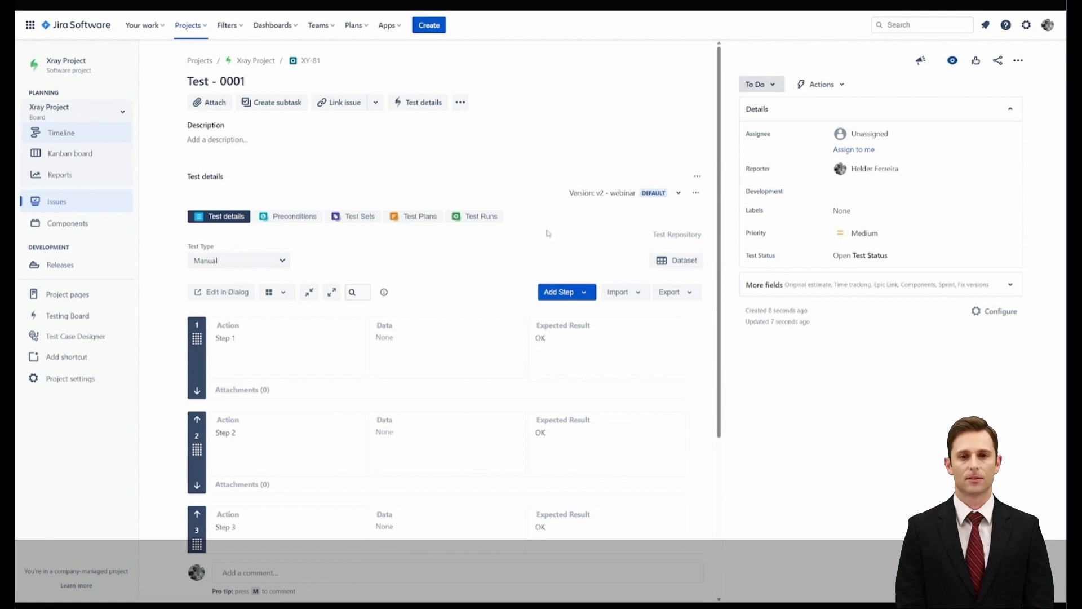
scroll(547, 232, "down", 2)
scroll(547, 232, "down", 2)
scroll(516, 265, "up", 4)
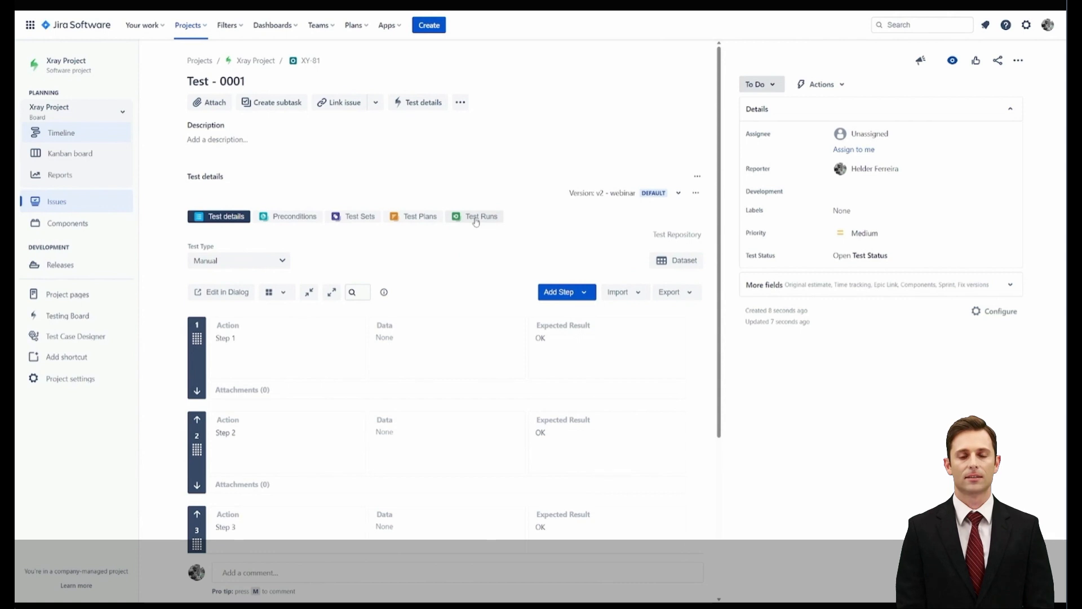
- Create an ad-hoc test execution for version v2 - webinar from the test runs, execute it immediately and review its steps
left_click(476, 218)
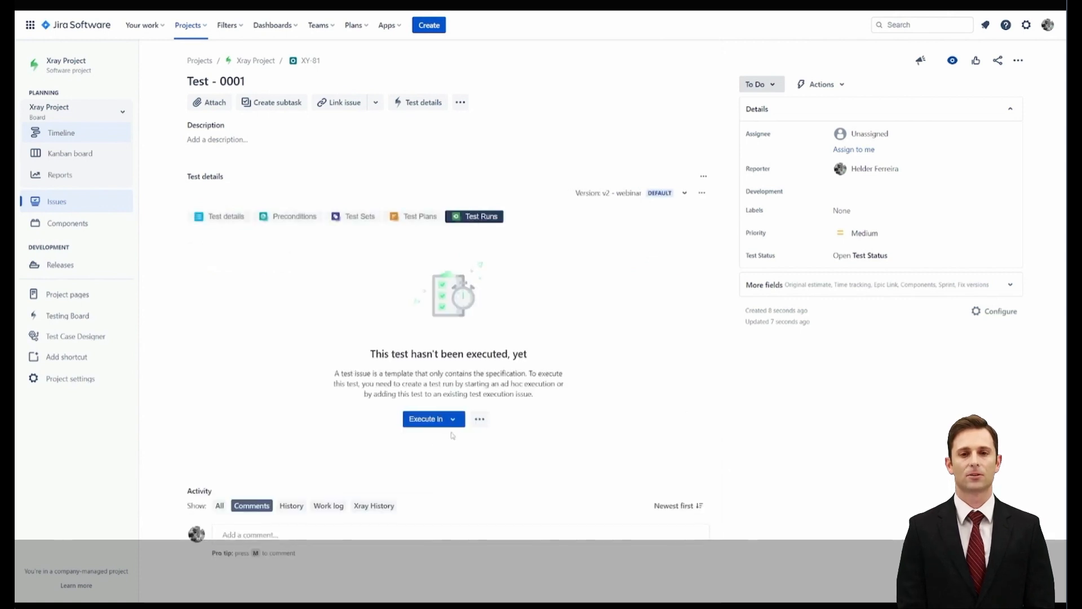
left_click(451, 419)
left_click(452, 443)
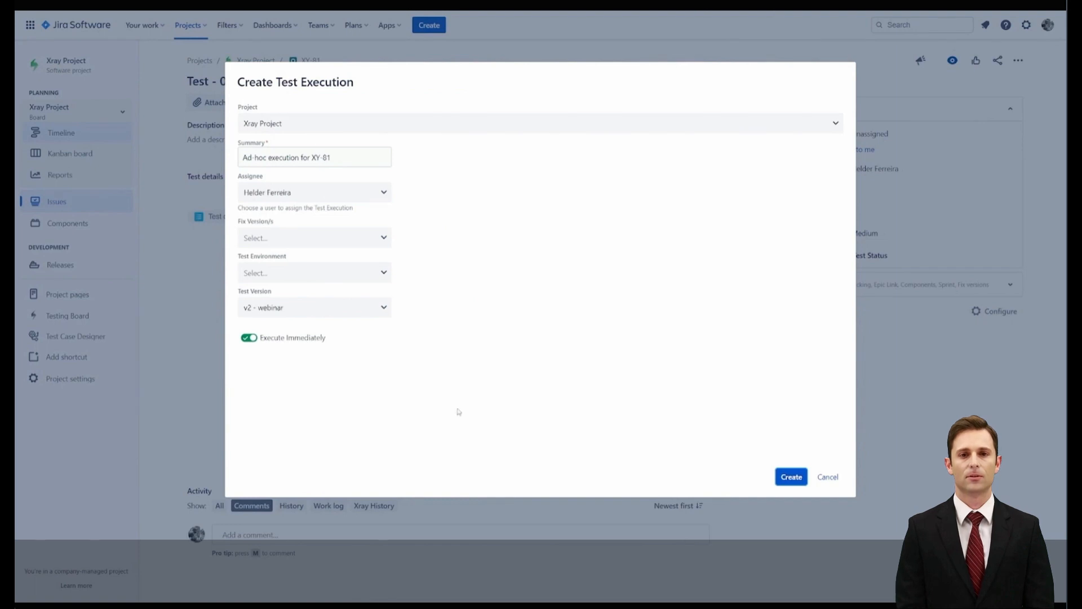
left_click(380, 309)
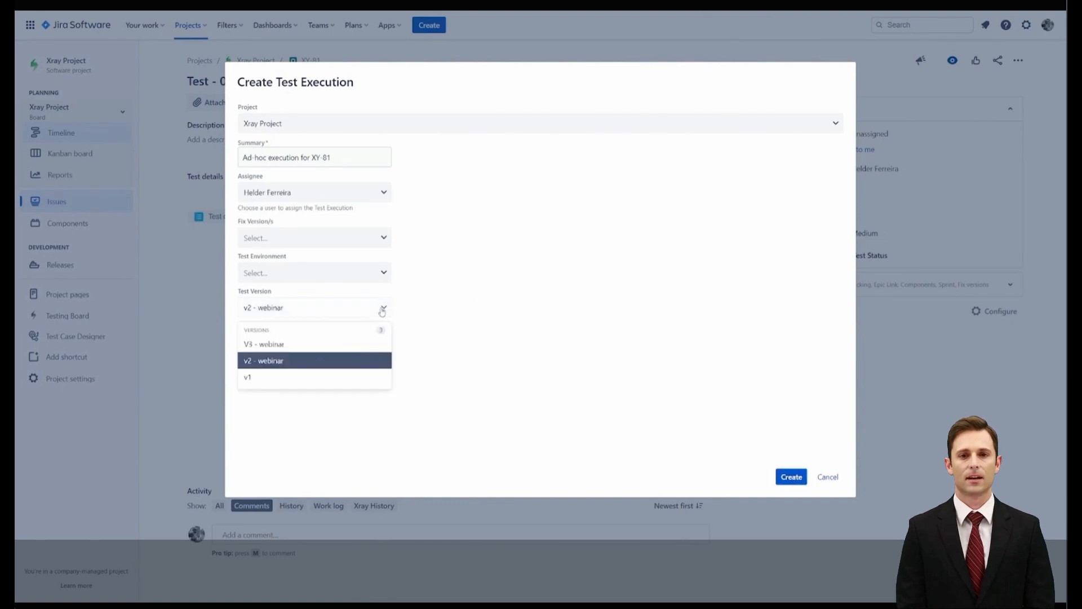
left_click(263, 366)
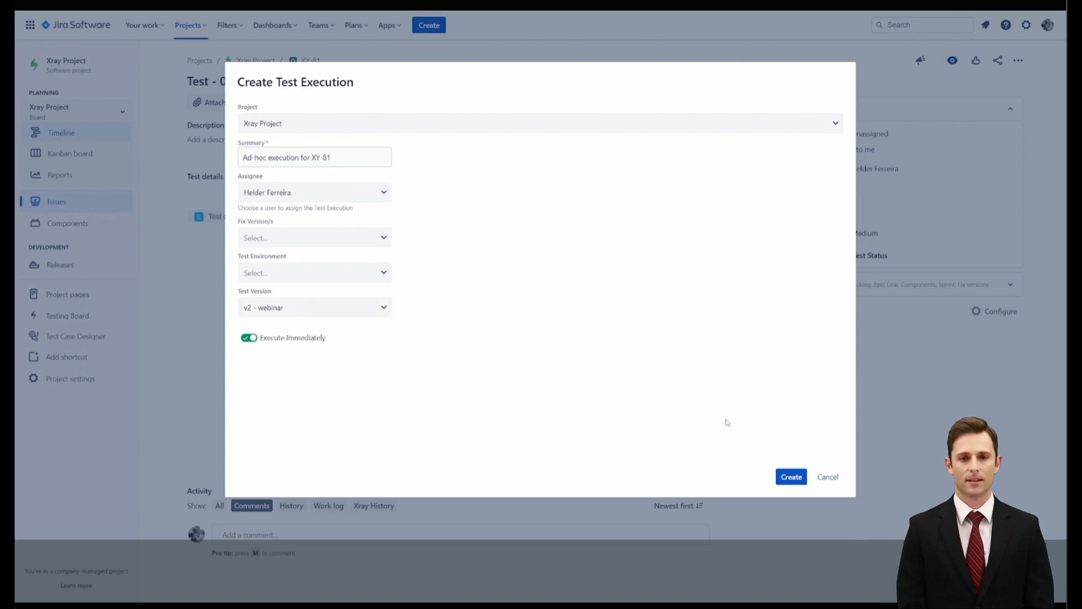
left_click(791, 477)
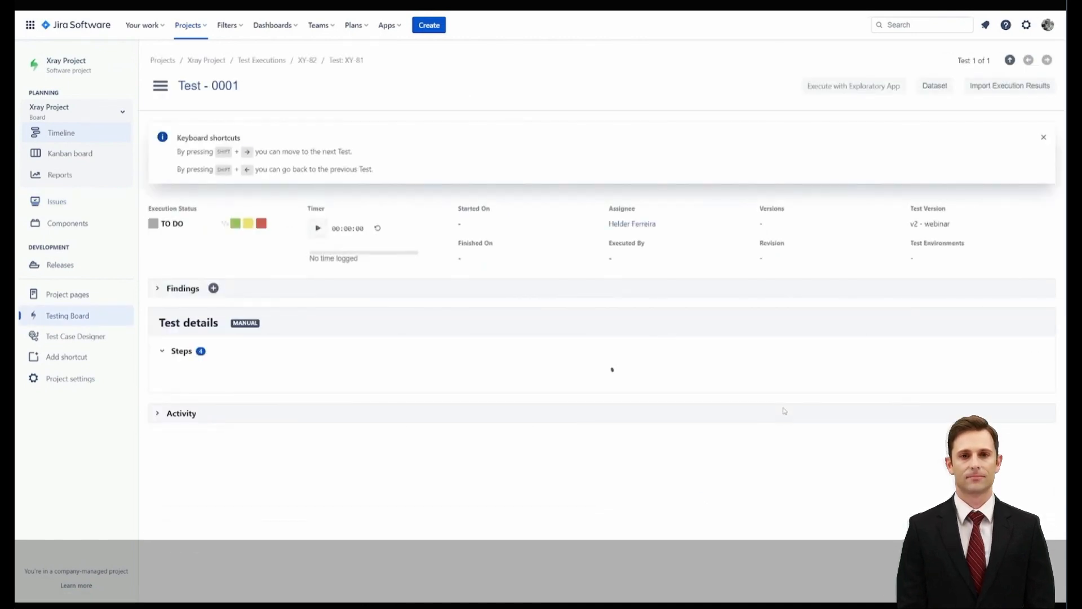
scroll(715, 417, "down", 3)
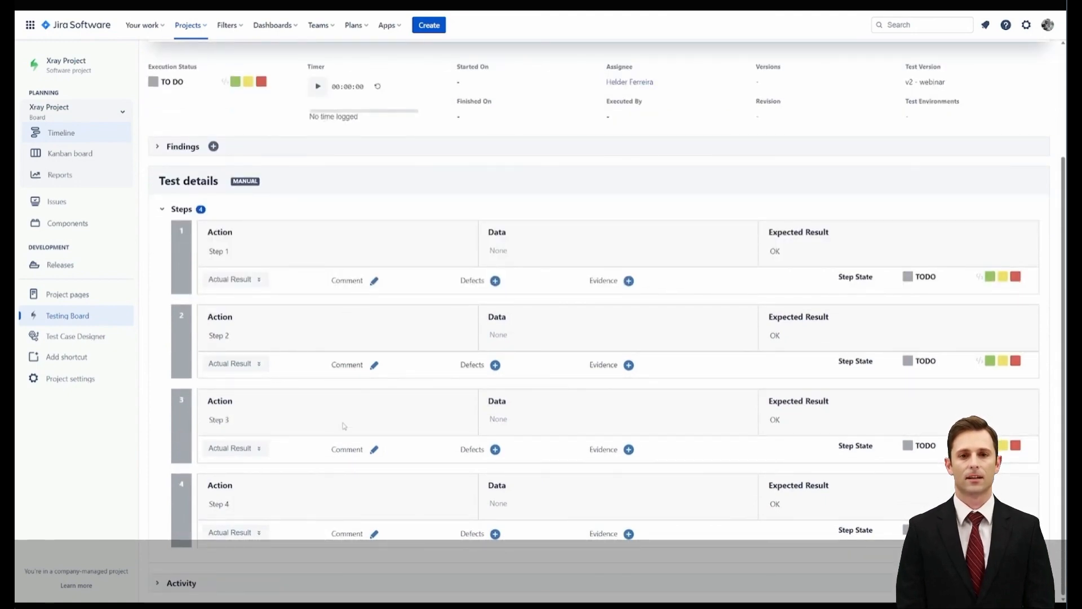
scroll(344, 427, "up", 3)
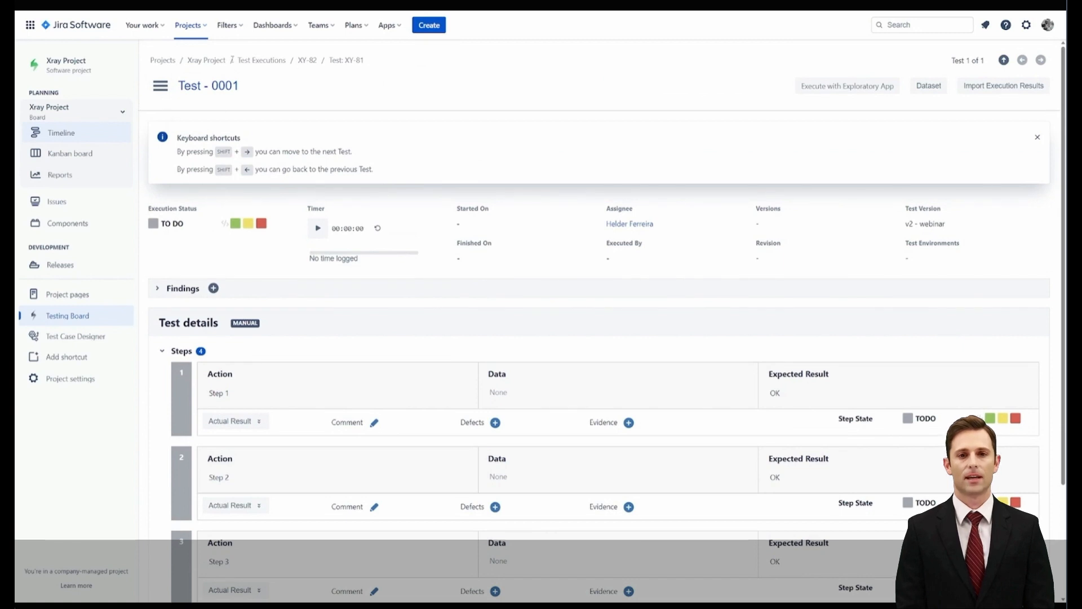
- Return to the Xray Project Kanban board and open the full issue page of Test - 0001 (XY-81)
left_click(218, 61)
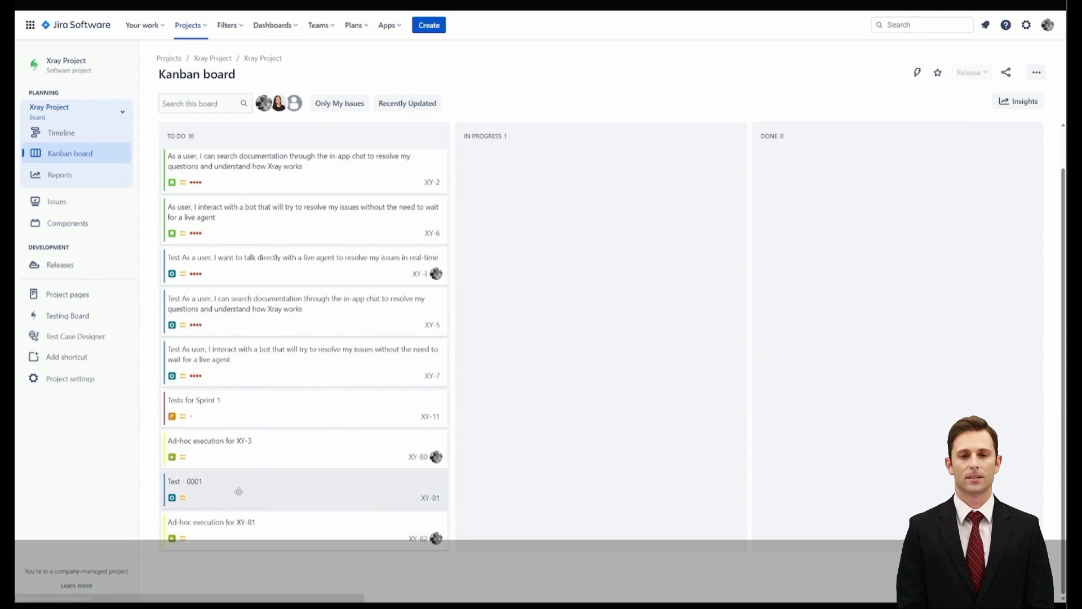
left_click(238, 495)
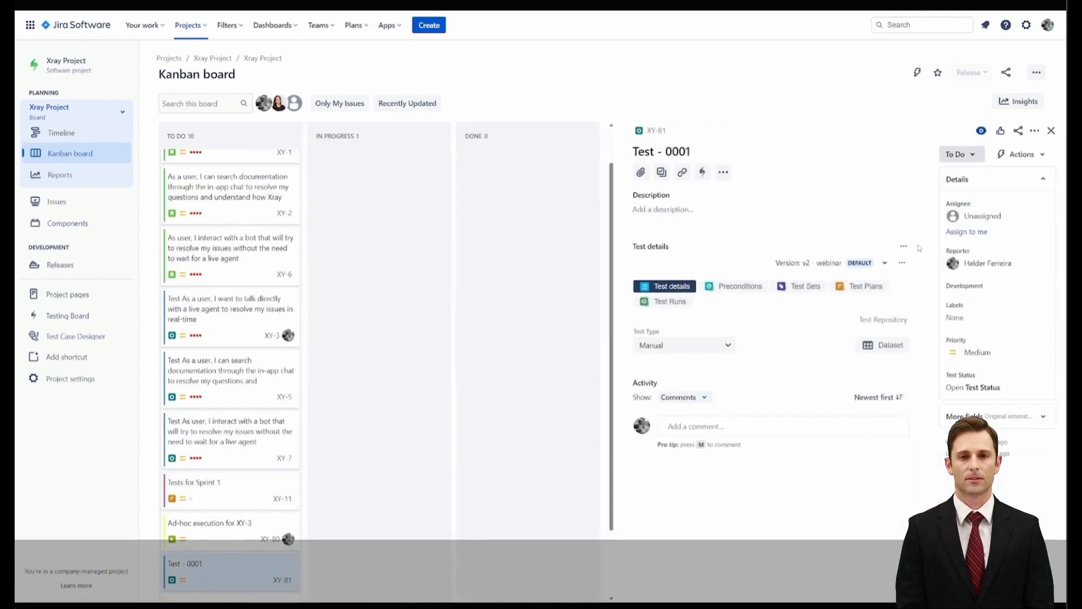
left_click(656, 131)
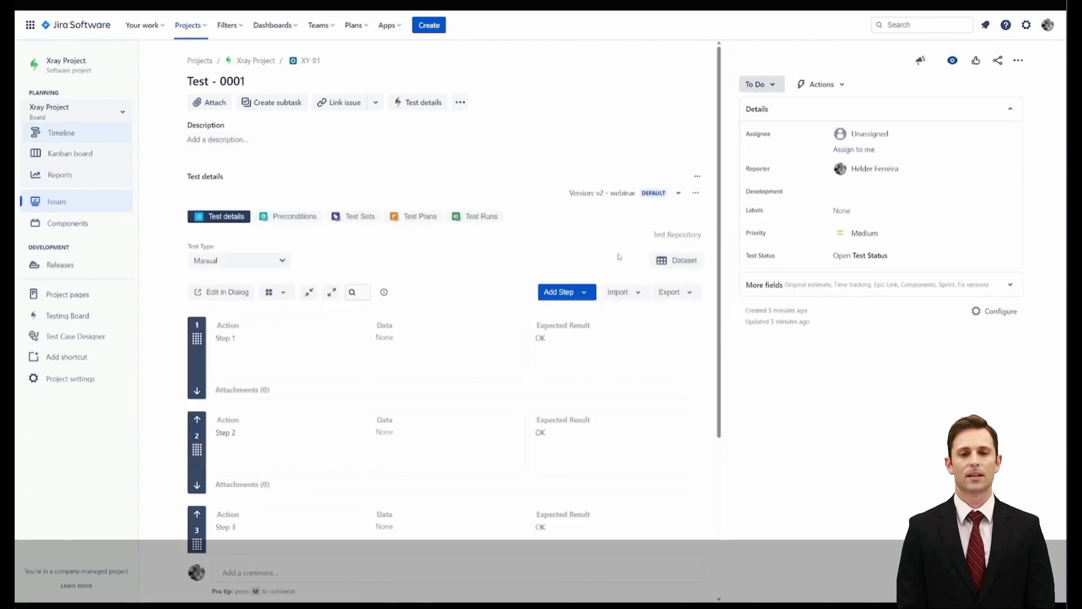
- Review the test's Xray History across all versions and filter it to version V3 - webinar
scroll(705, 253, "down", 4)
left_click(386, 537)
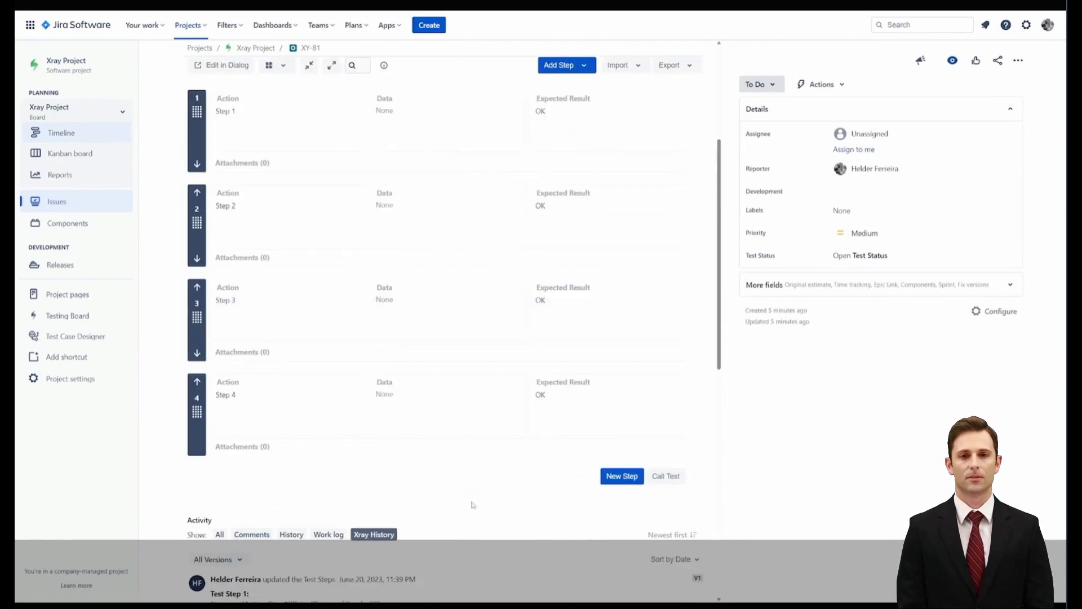
scroll(471, 502, "down", 2)
scroll(273, 447, "down", 2)
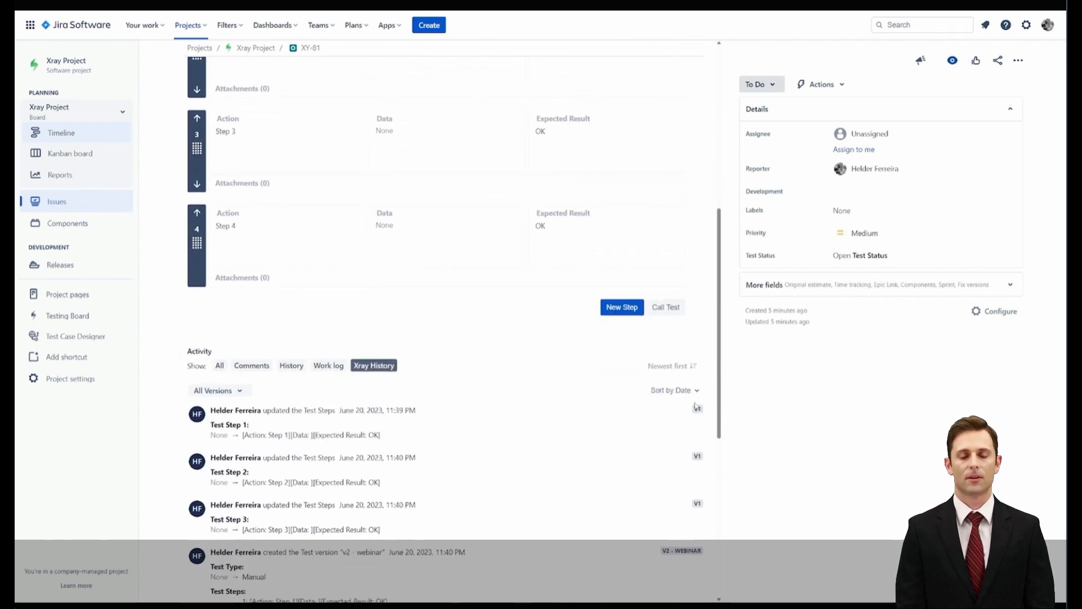
scroll(698, 423, "down", 3)
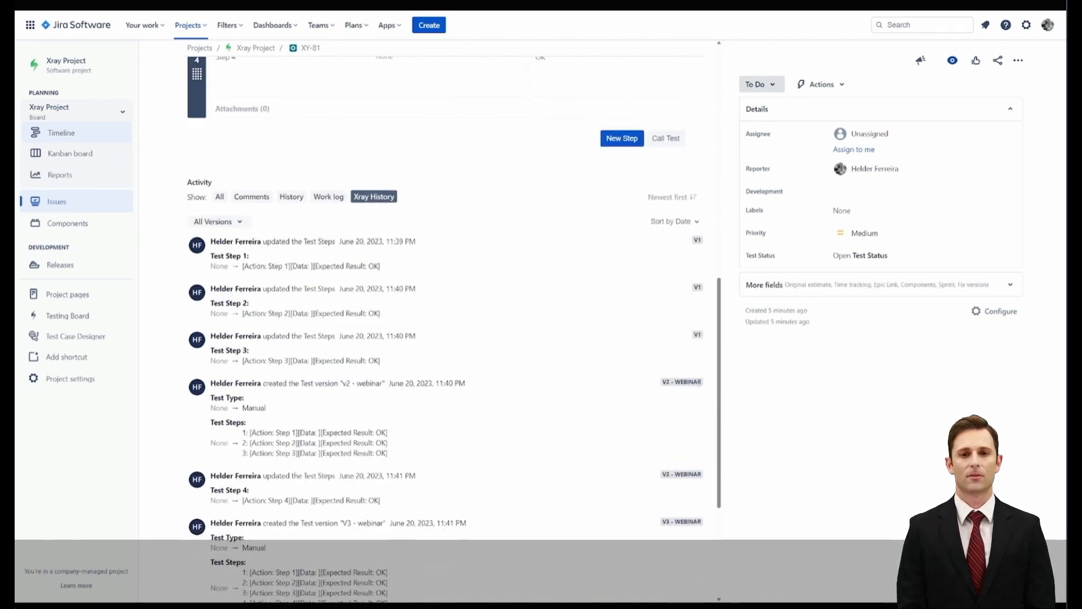
scroll(663, 446, "down", 4)
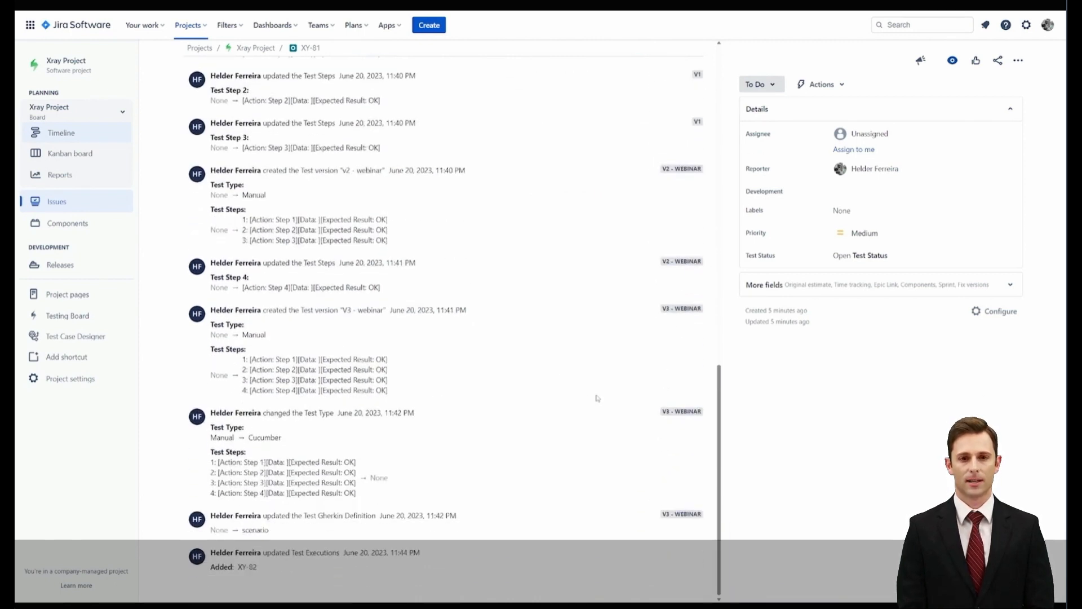
scroll(632, 457, "up", 3)
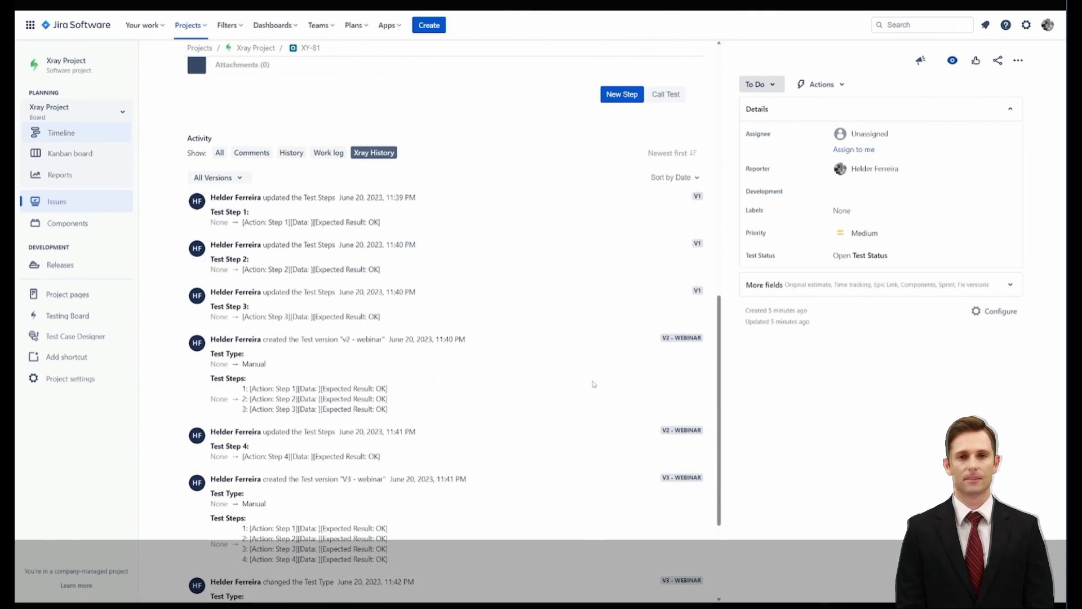
left_click(237, 179)
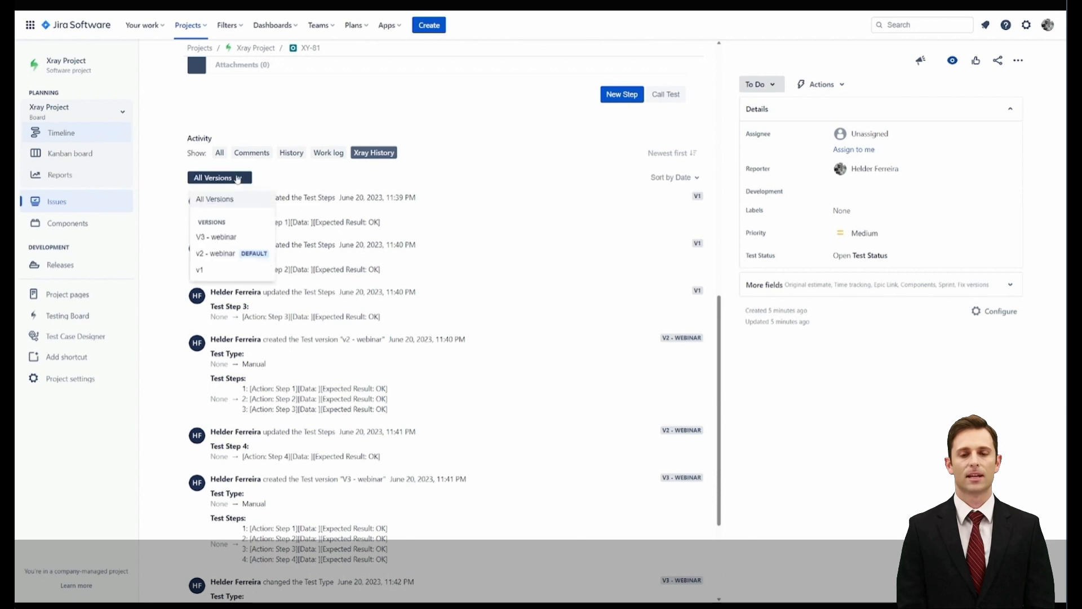
left_click(231, 236)
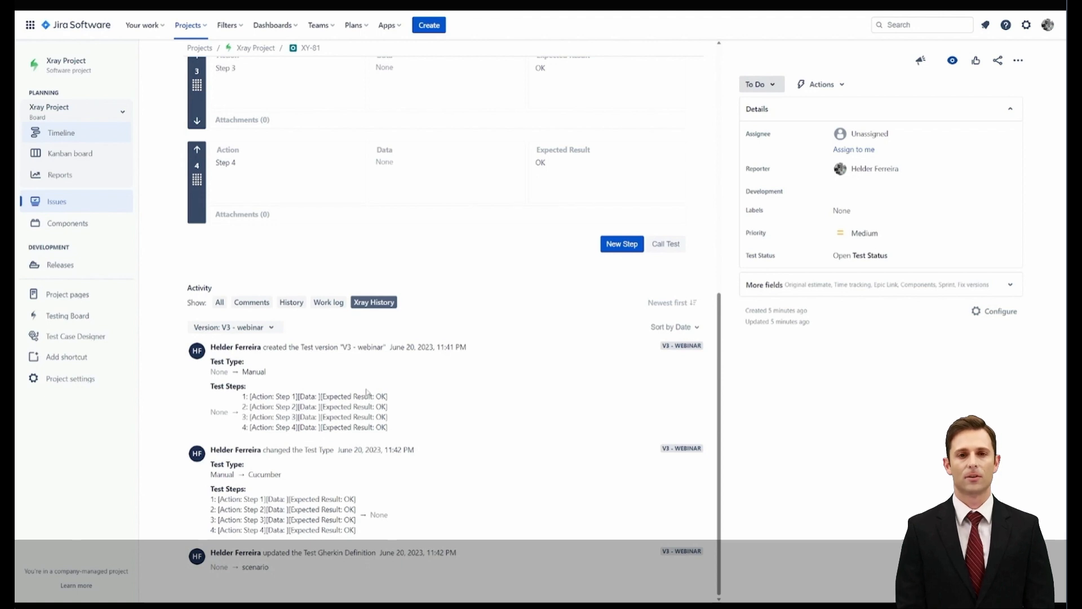
- View the test's version management list and the actions available for V3 - webinar, and close it without changes
scroll(369, 391, "up", 8)
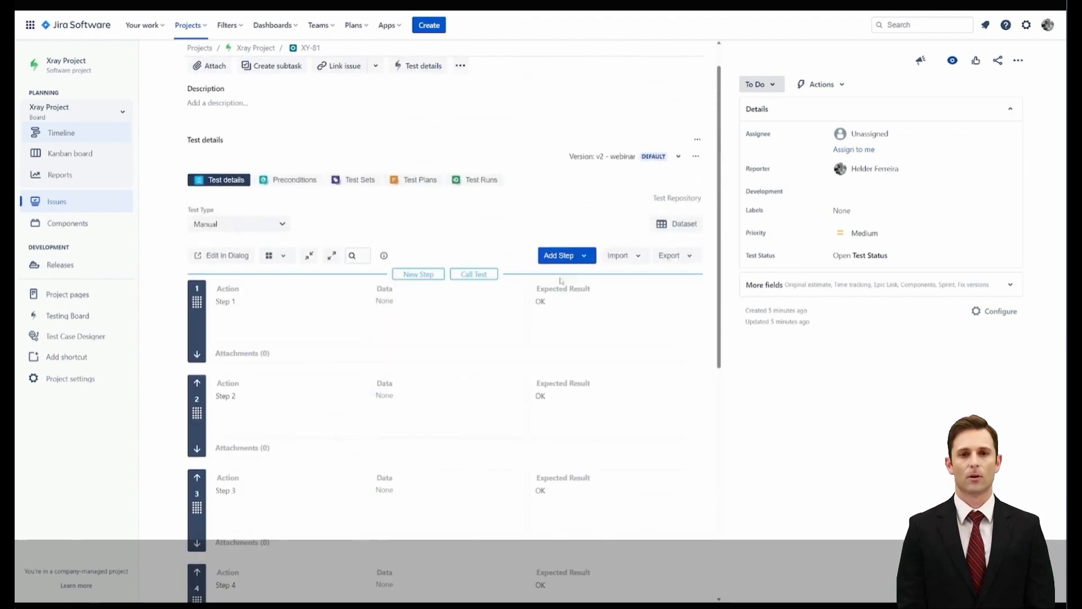
left_click(697, 158)
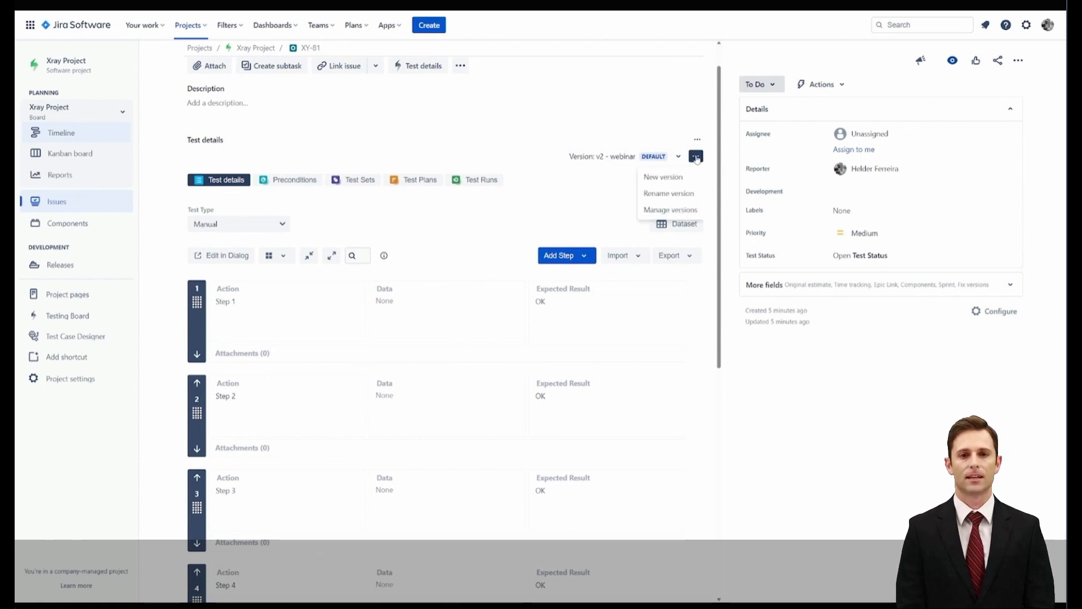
left_click(672, 209)
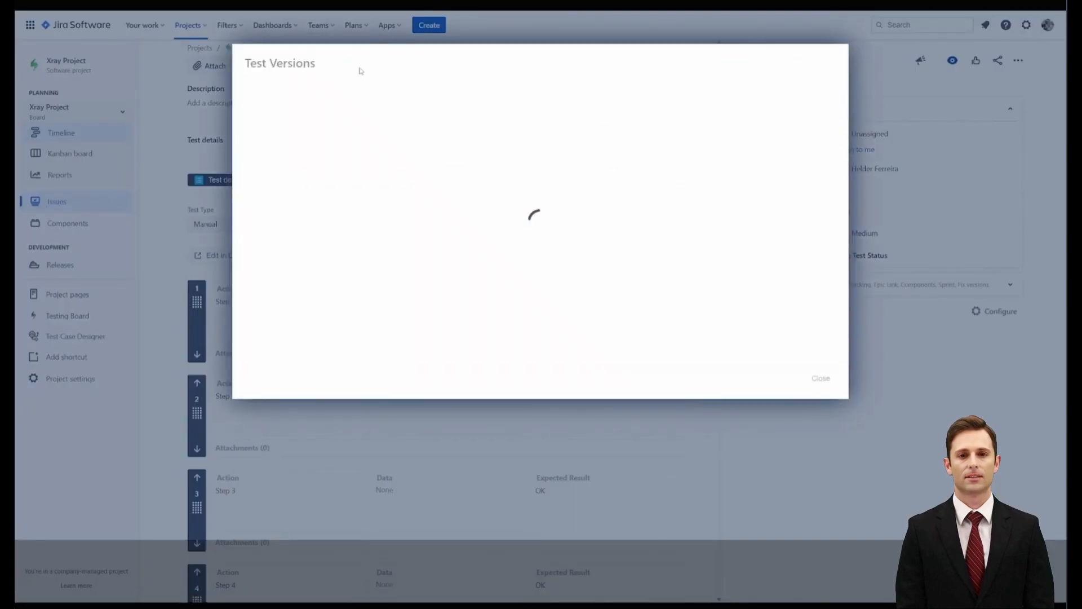
left_click(825, 151)
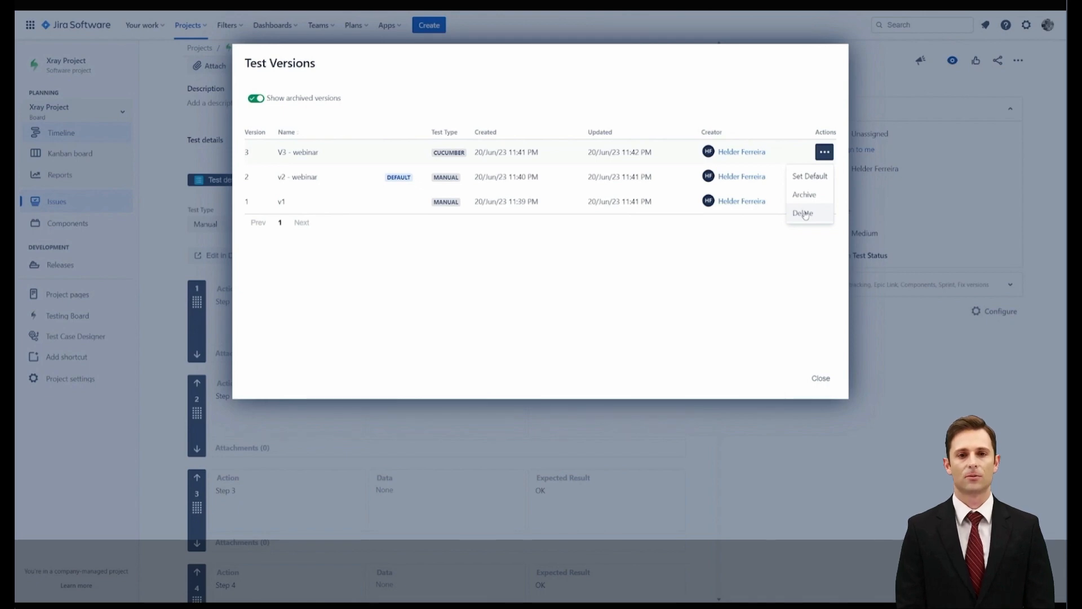
left_click(820, 378)
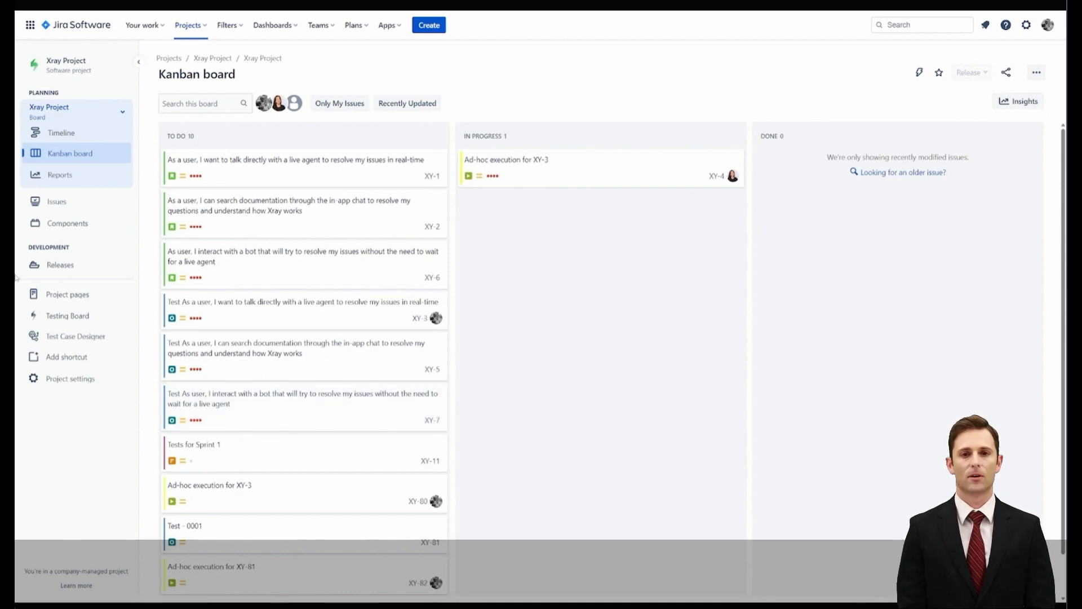
- Switch to Xray Test Case Designer, view the parameters of the airplane ticket sample model and return to the model list
left_click(94, 337)
left_click(493, 142)
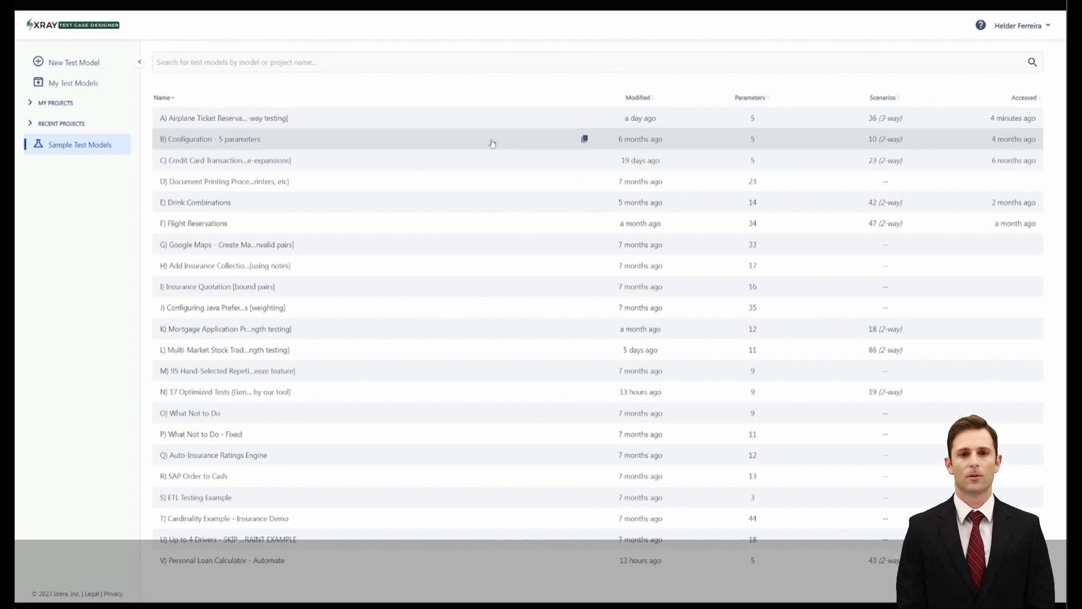
left_click(453, 115)
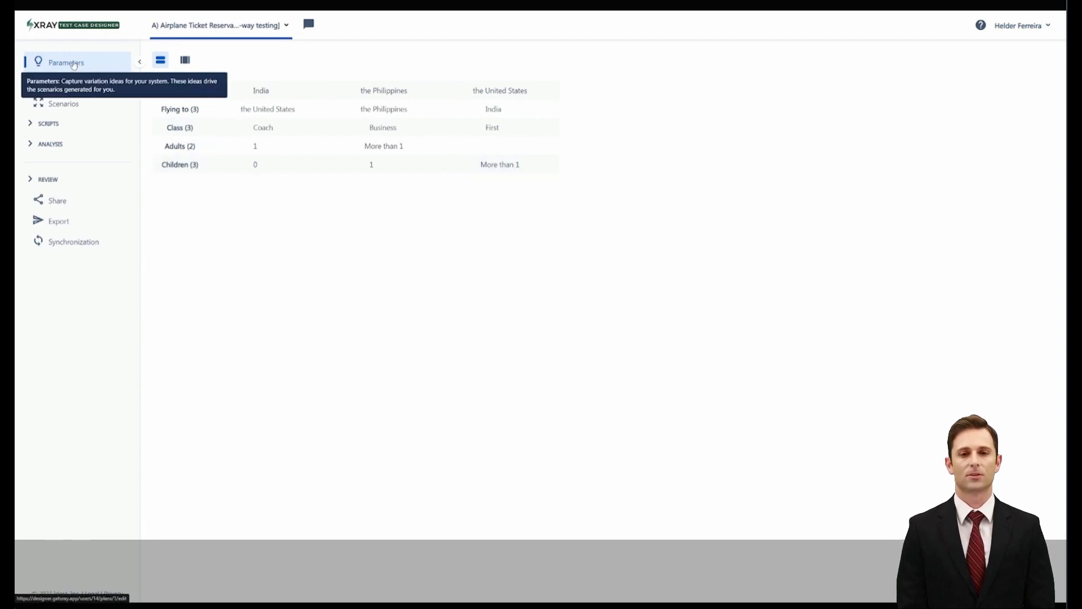
left_click(80, 29)
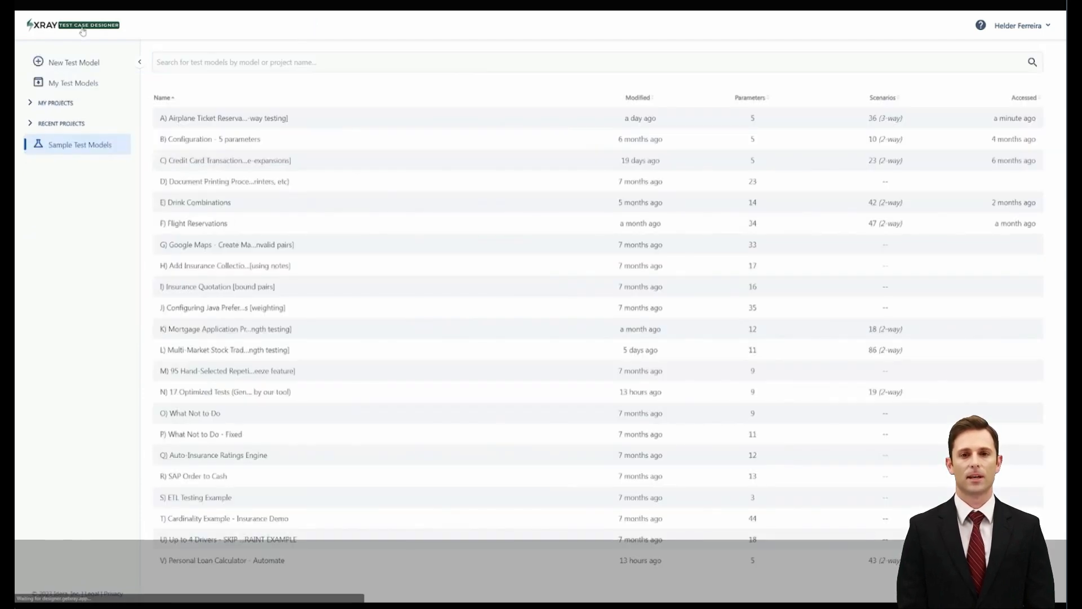
- Start a new test model and review the supported import file types and an example mind map
left_click(66, 63)
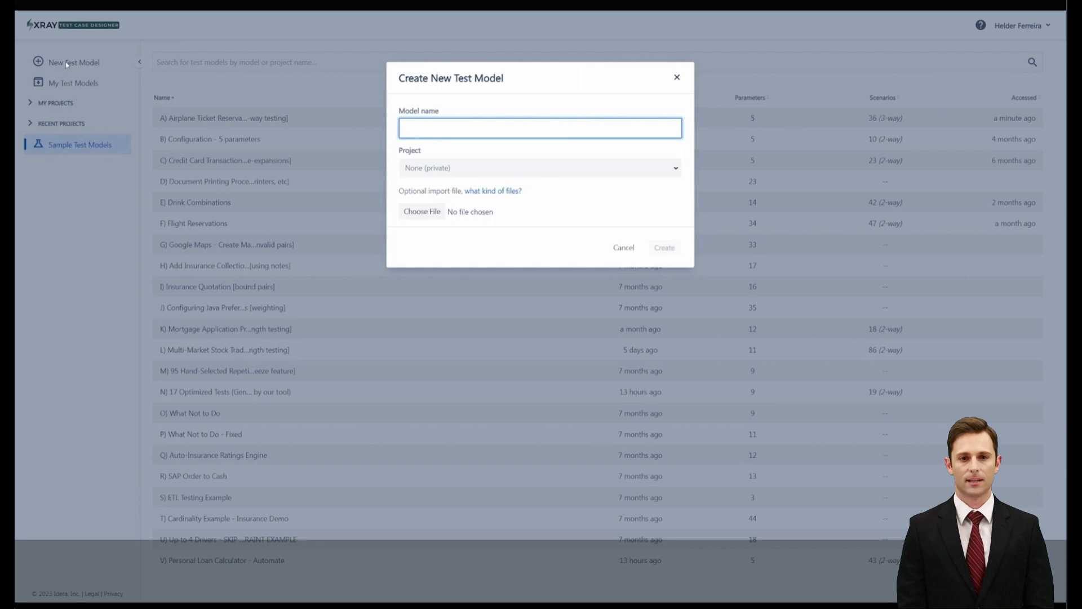
left_click(507, 193)
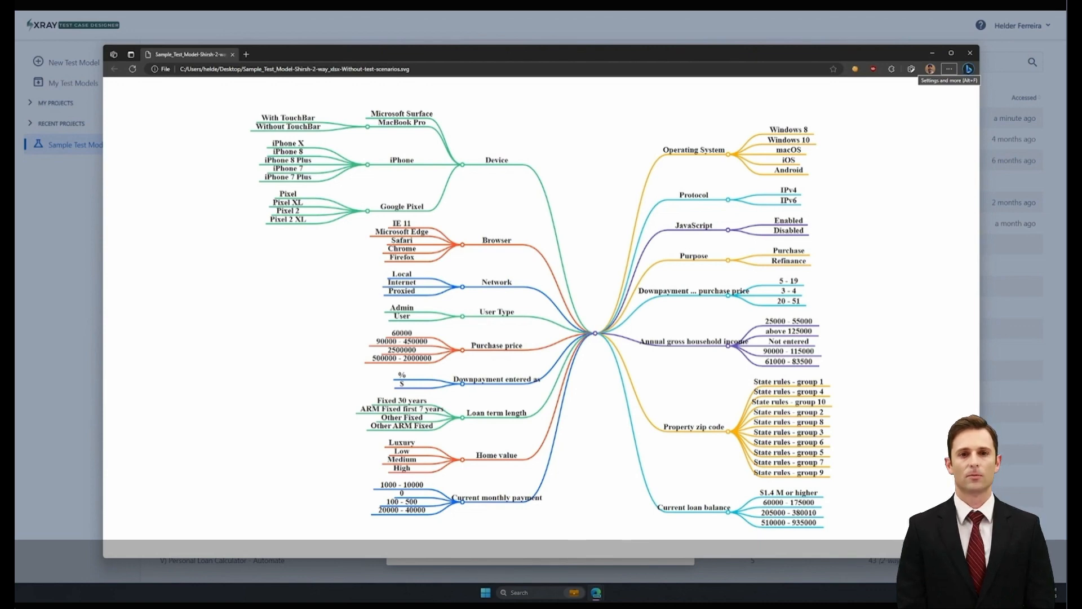
left_click(840, 37)
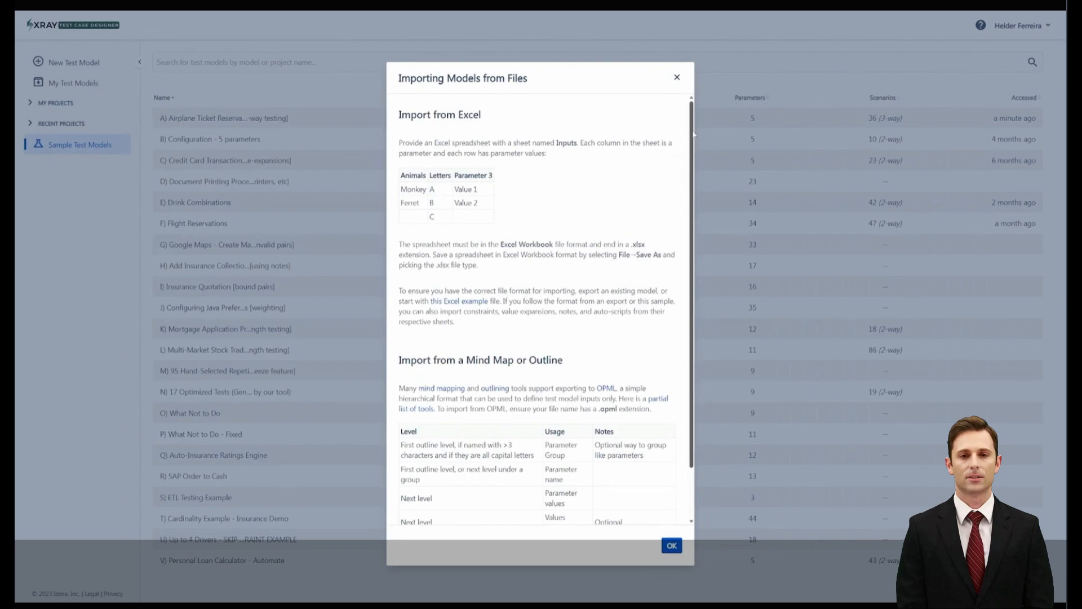
left_click(677, 79)
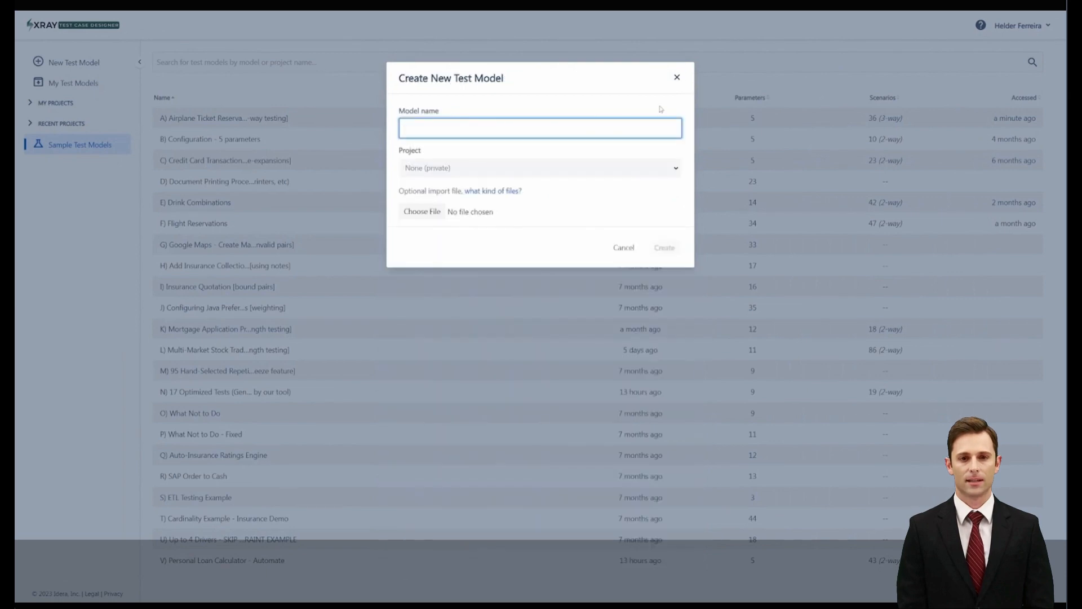
- Import webinar.opml into the new test model, name it "Webinar" and create it as private
left_click(431, 214)
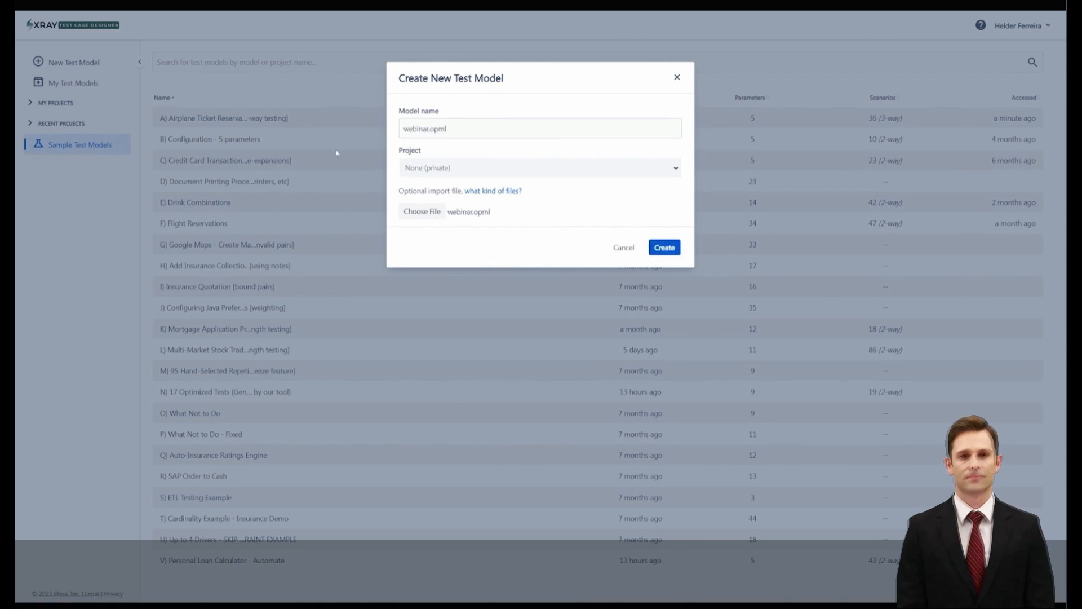
left_click_drag(463, 129, 401, 133)
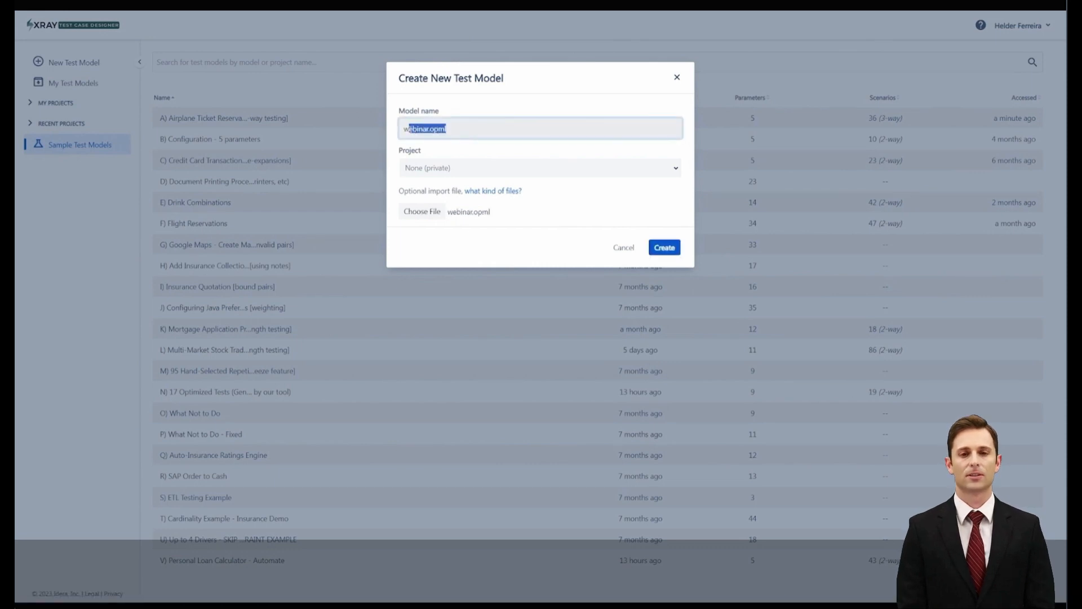
type("Webinar")
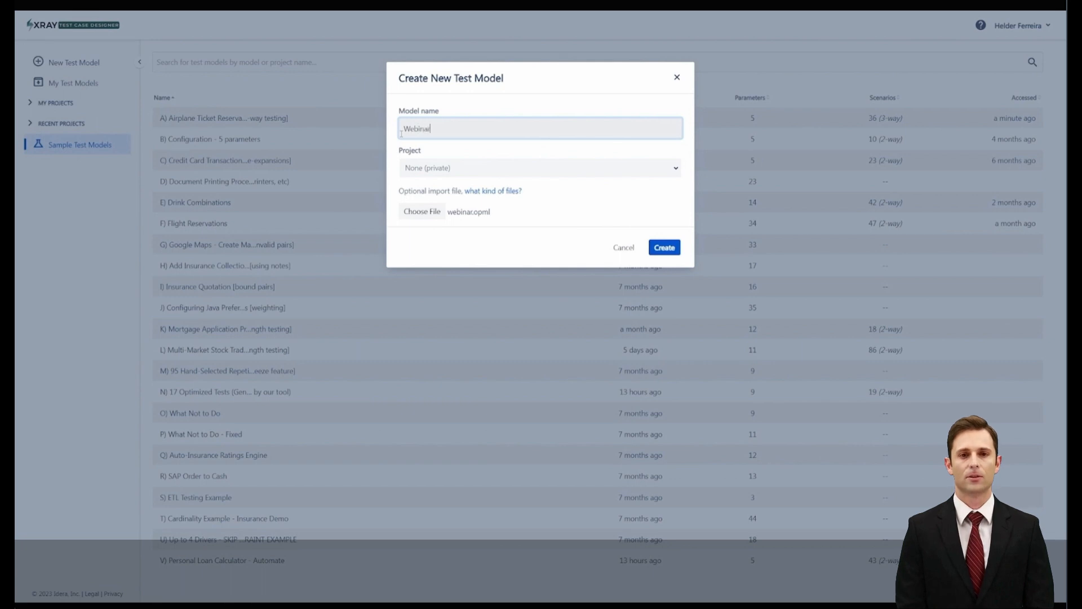
left_click(674, 255)
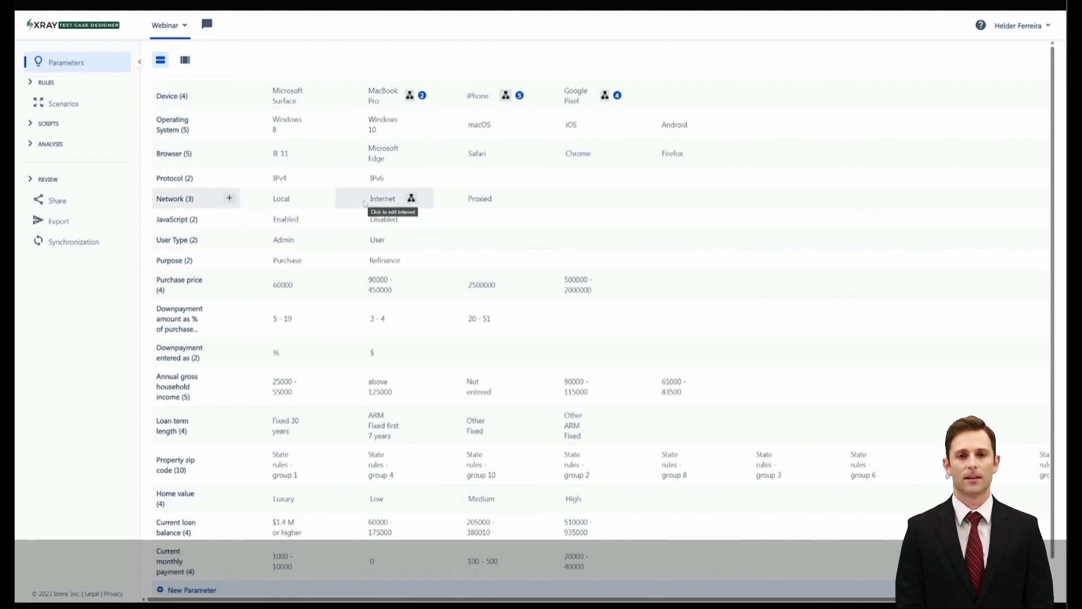
- View the expanded values of the MacBook Pro device and the text version of the model's parameters, leaving both unchanged
mouse_move(423, 99)
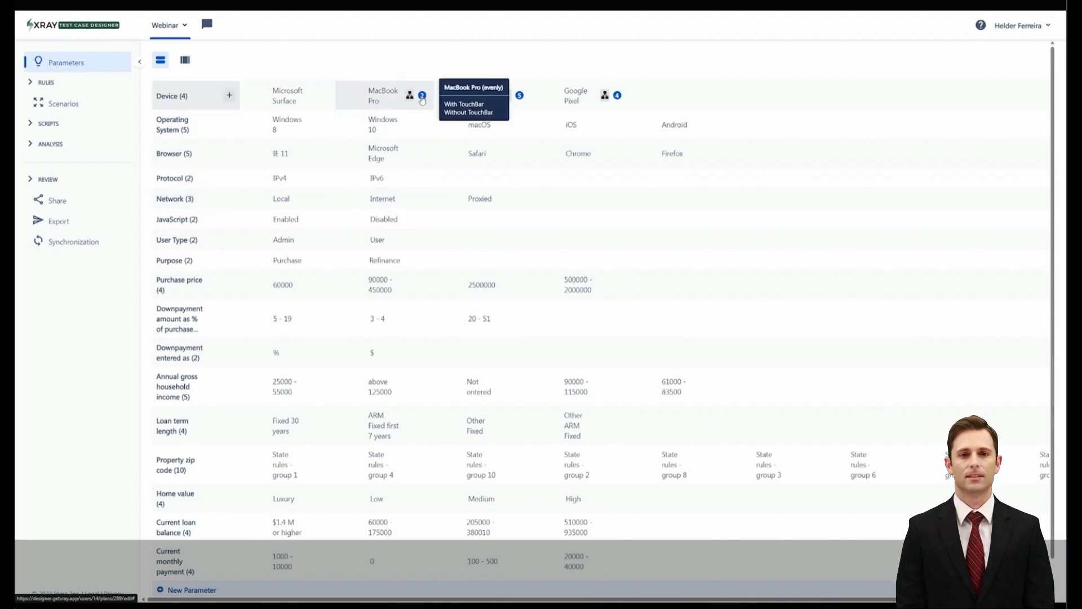
left_click(422, 97)
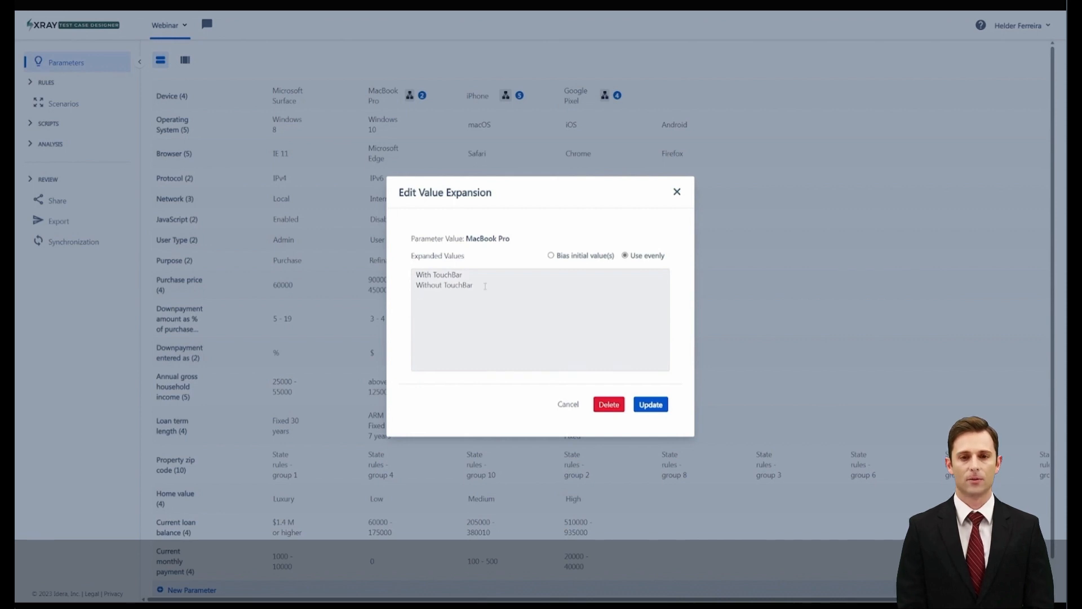
left_click(677, 192)
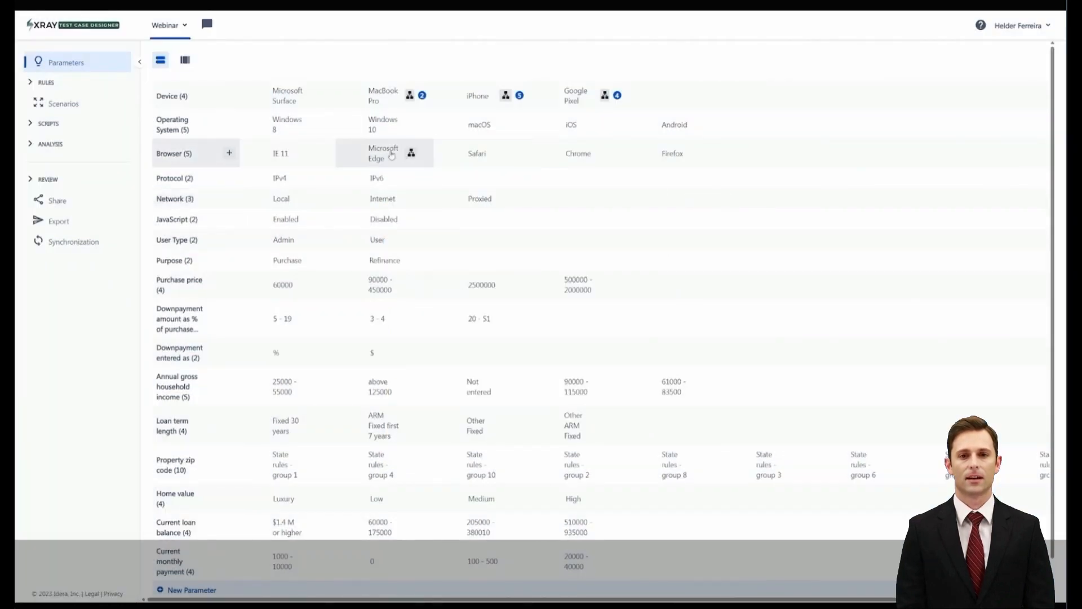
left_click(185, 62)
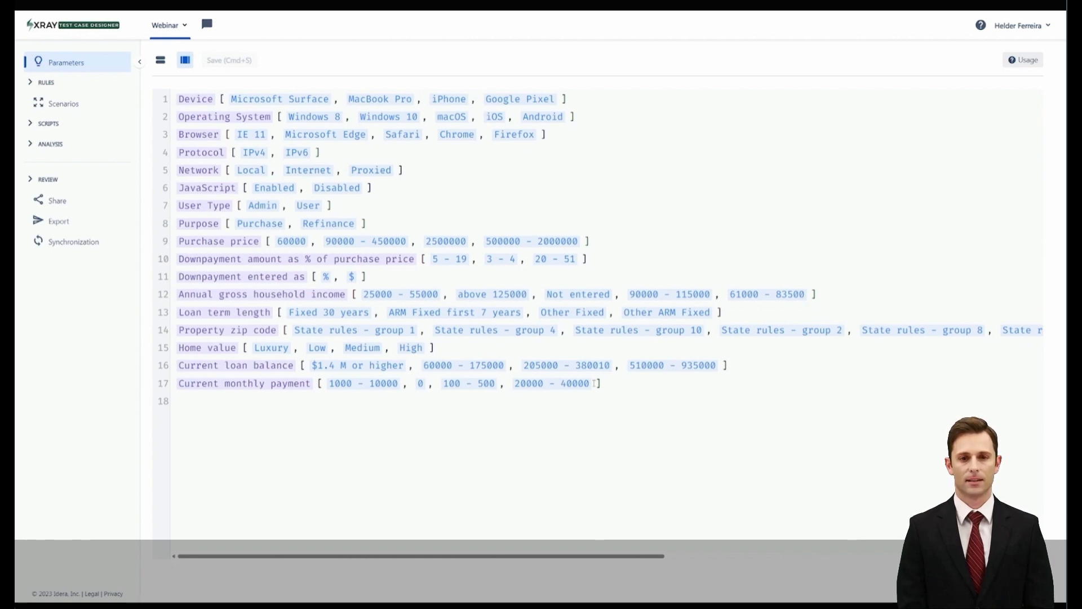
left_click(160, 60)
- Create an invalid constraint so that Device Microsoft Surface is never tested with Operating System macOS
left_click(46, 82)
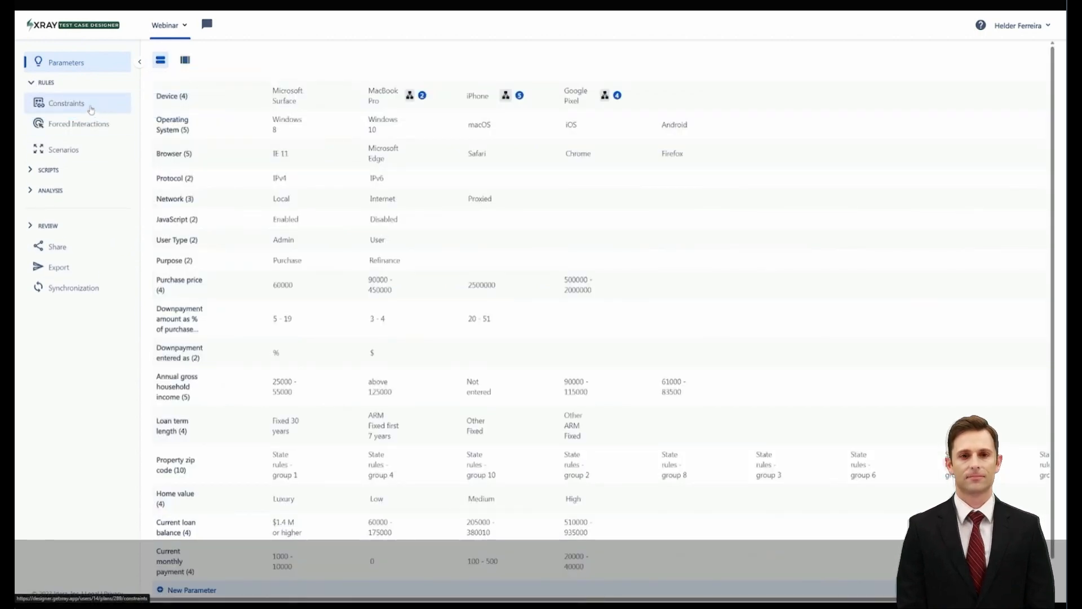
left_click(91, 110)
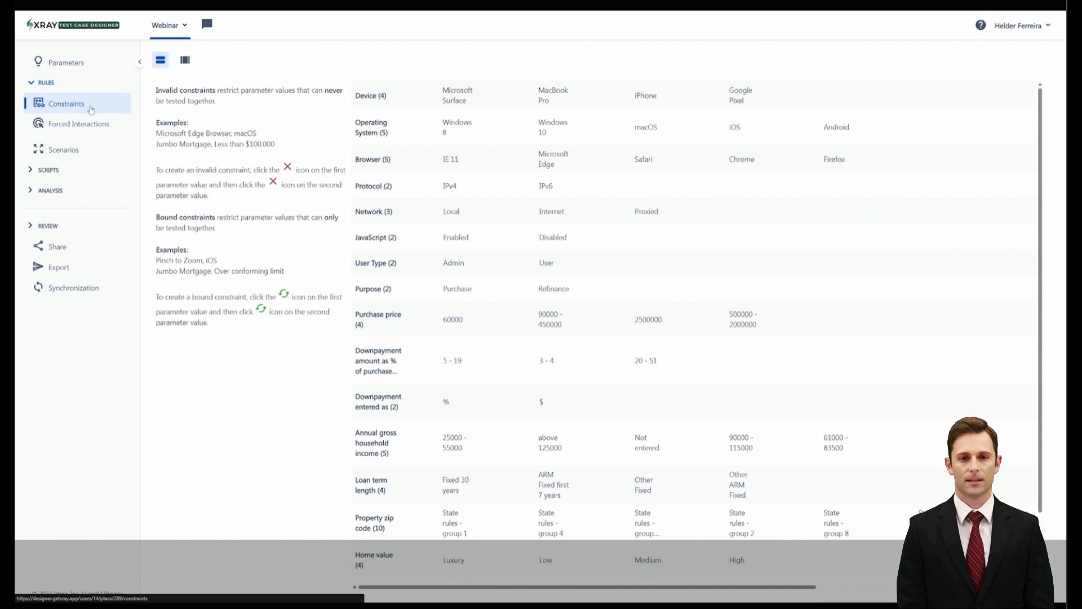
mouse_move(468, 87)
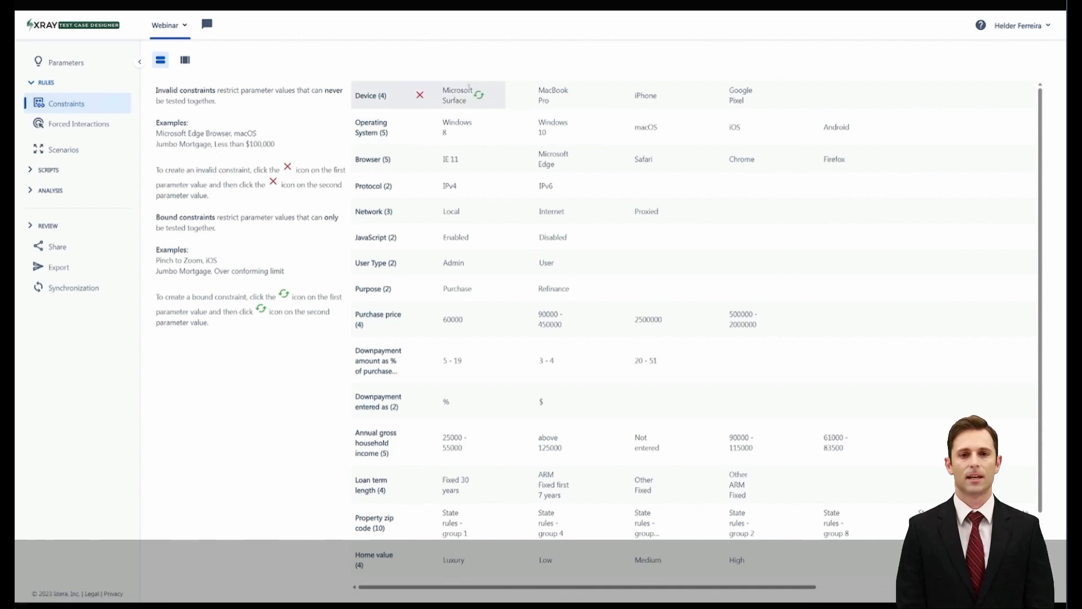
left_click(420, 96)
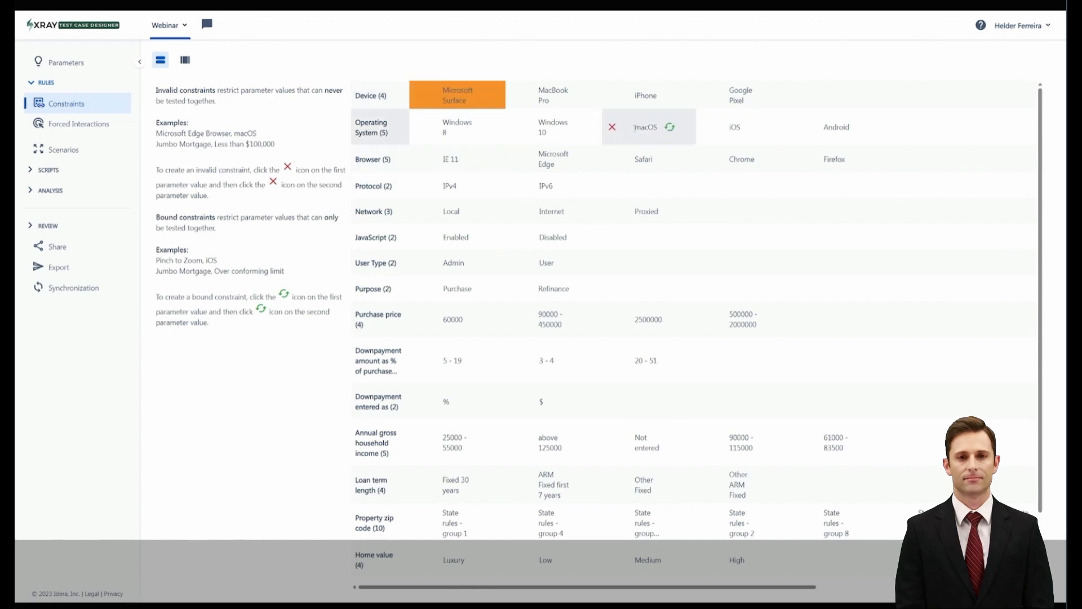
left_click(612, 128)
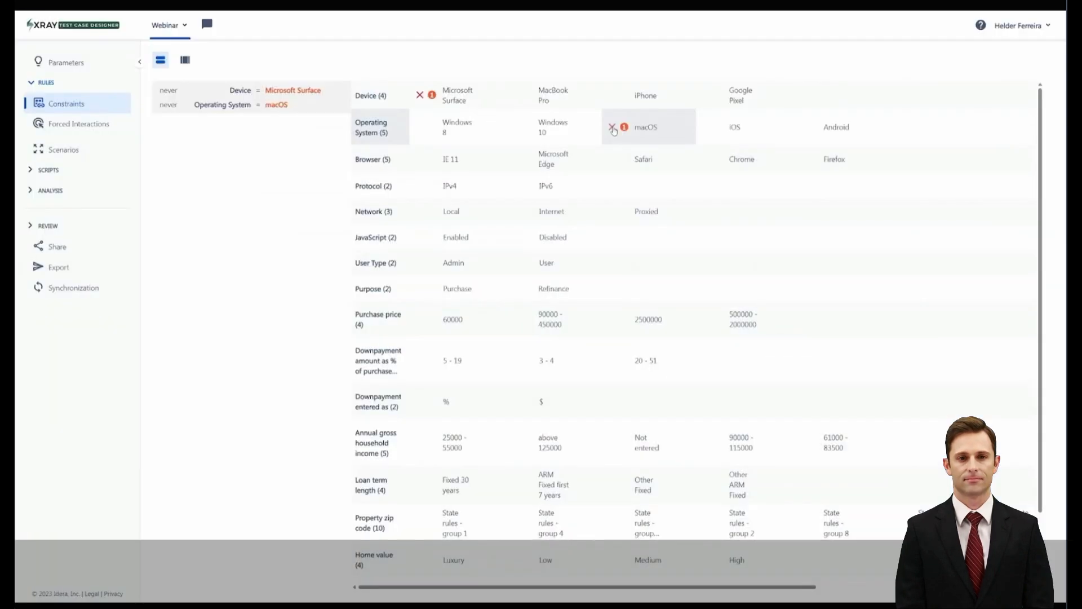
- Create a two-way bound constraint so that Device Google Pixel and Operating System Android are only tested together
mouse_move(302, 101)
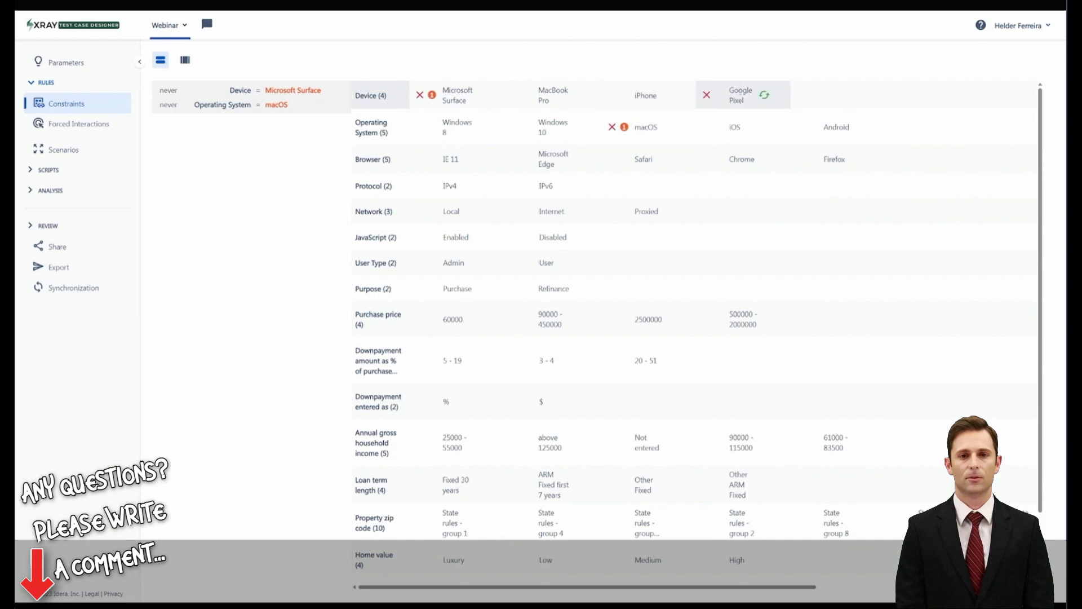
left_click(781, 105)
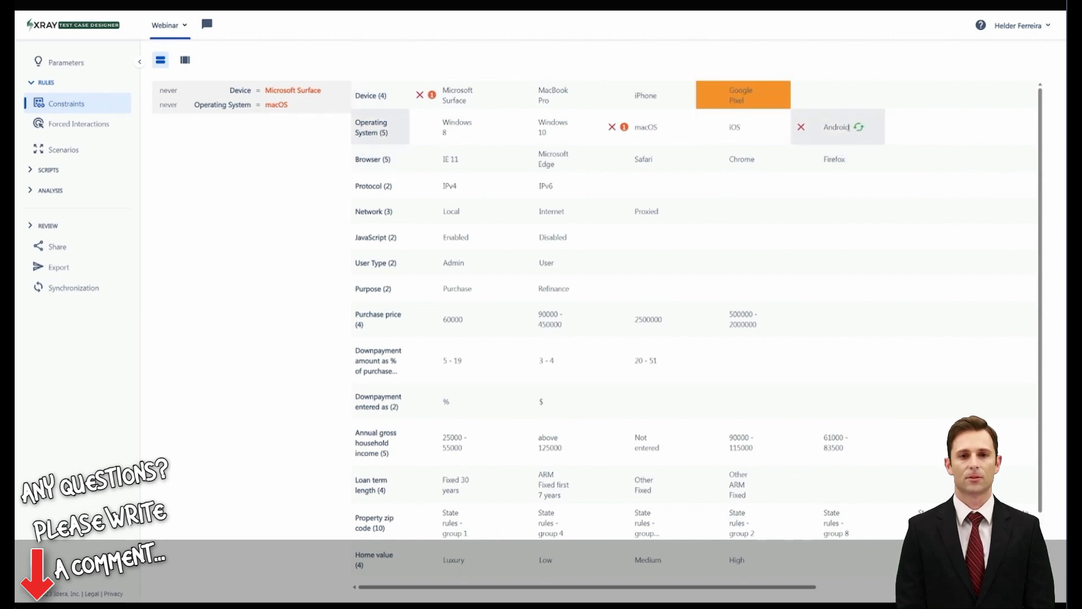
left_click(858, 128)
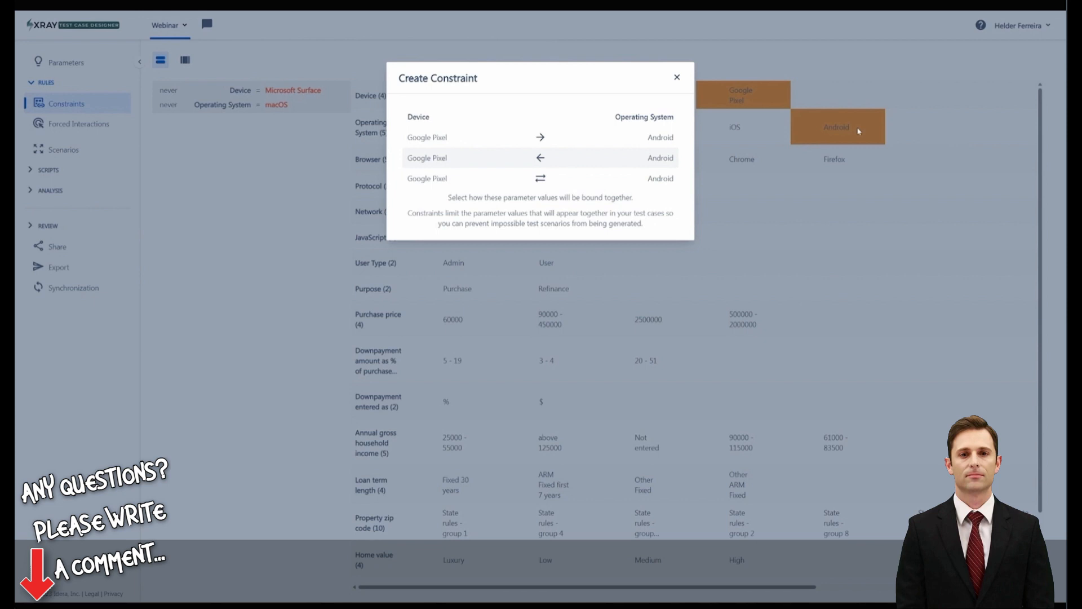
left_click(541, 181)
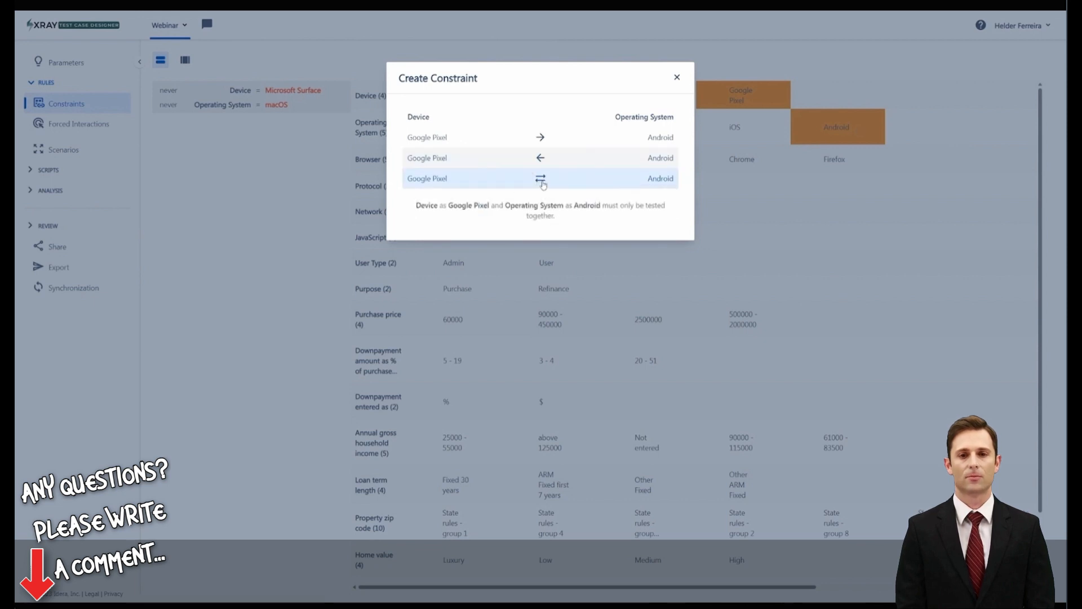
left_click(543, 184)
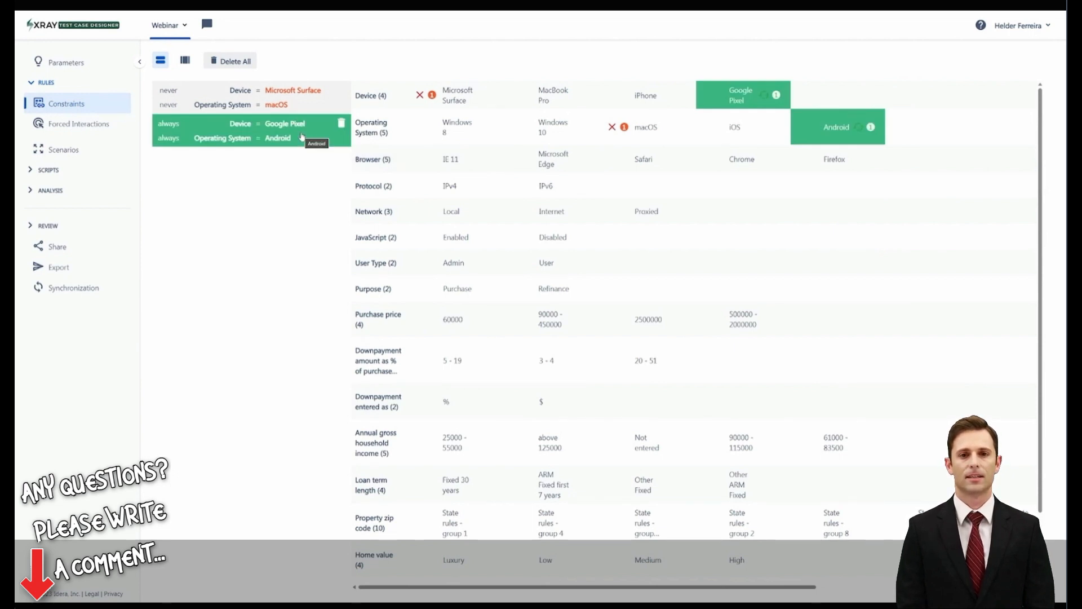
- Examine the constraints as text and the operators available for the Google Pixel rule, discard the edit and return to the table view
left_click(187, 61)
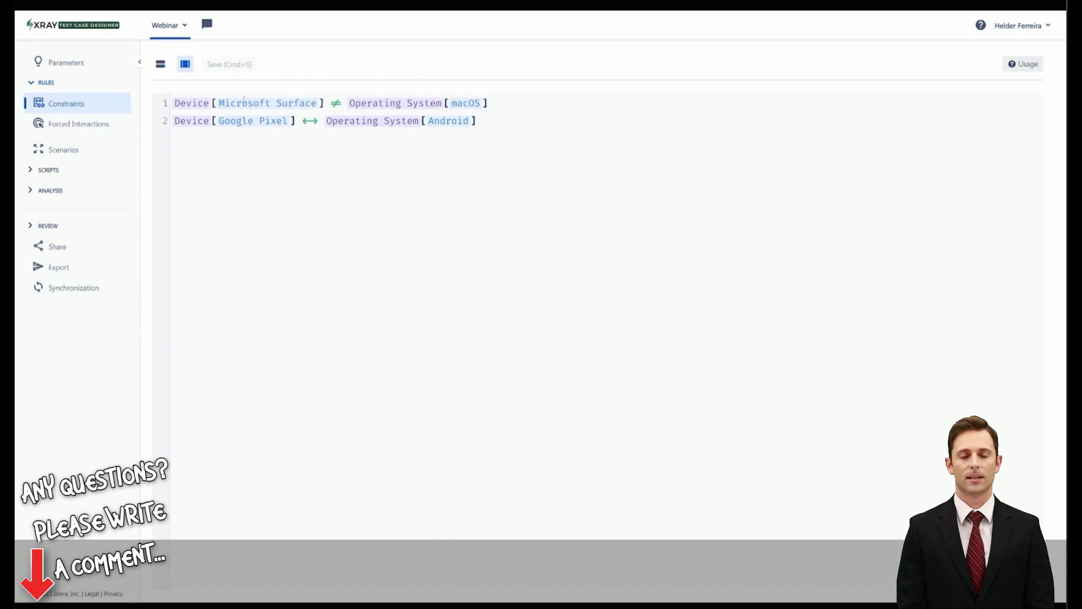
left_click(330, 128)
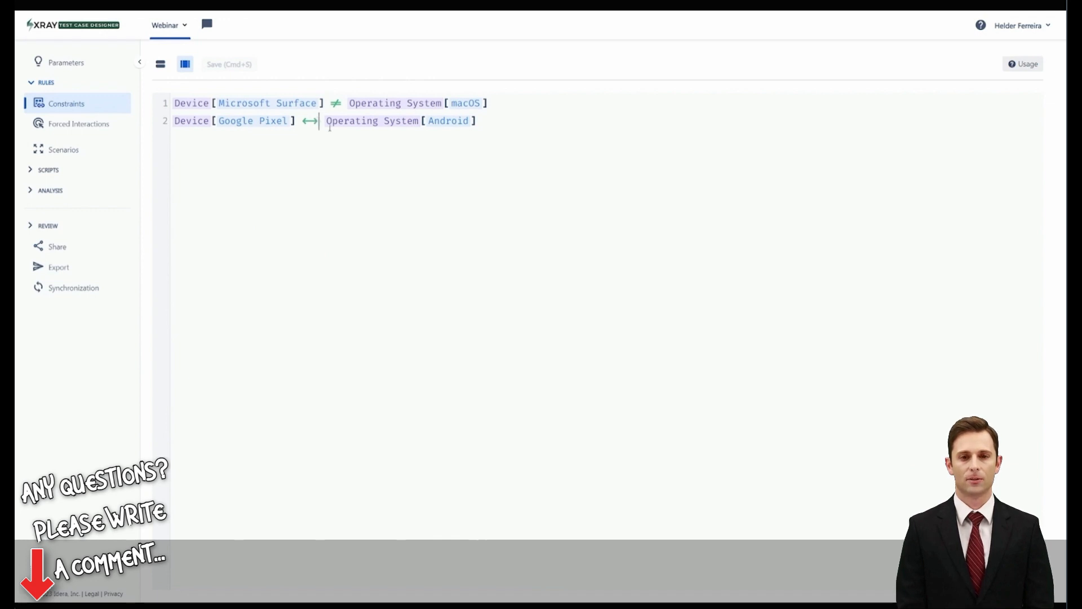
key("BackSpace")
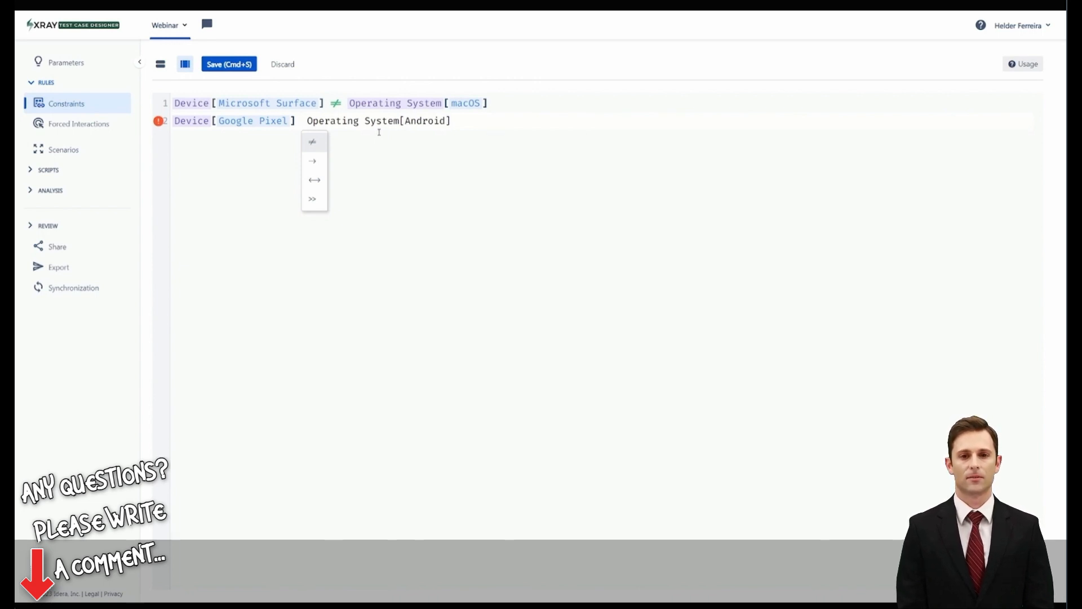
left_click(298, 70)
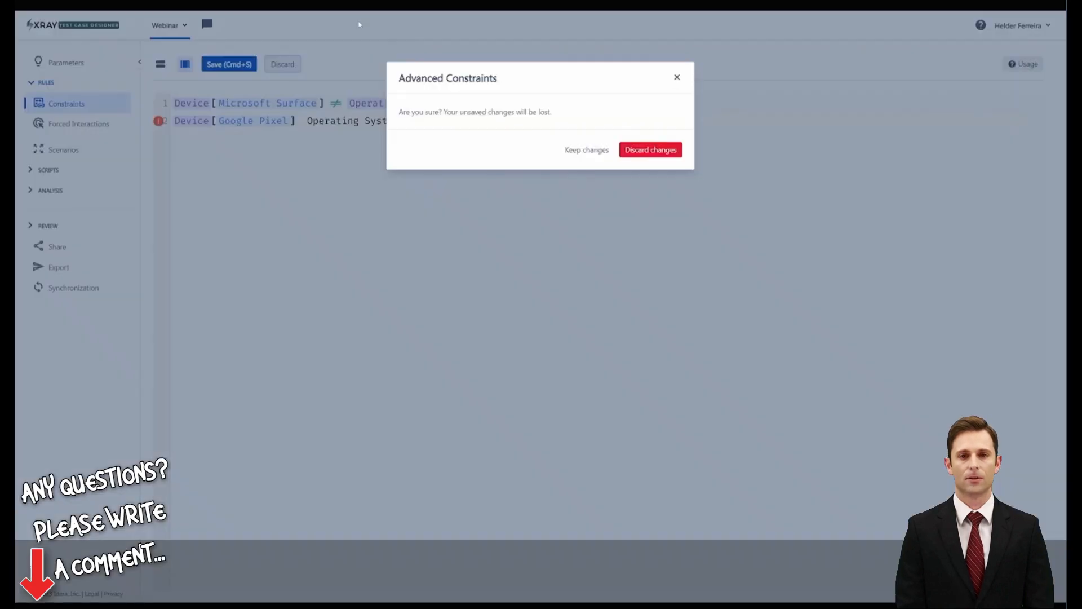
left_click(659, 148)
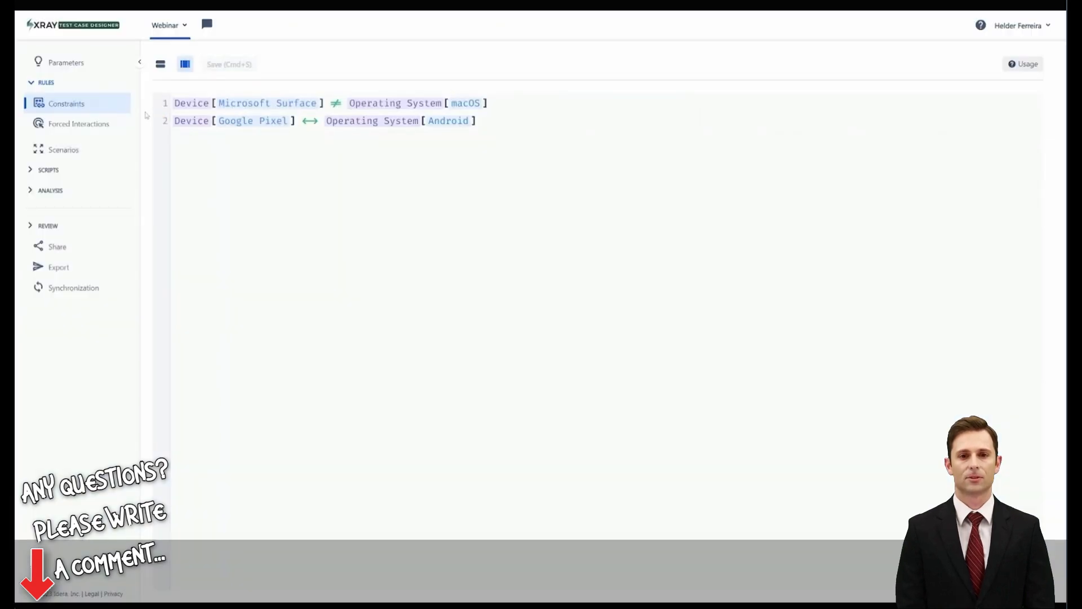
left_click(161, 65)
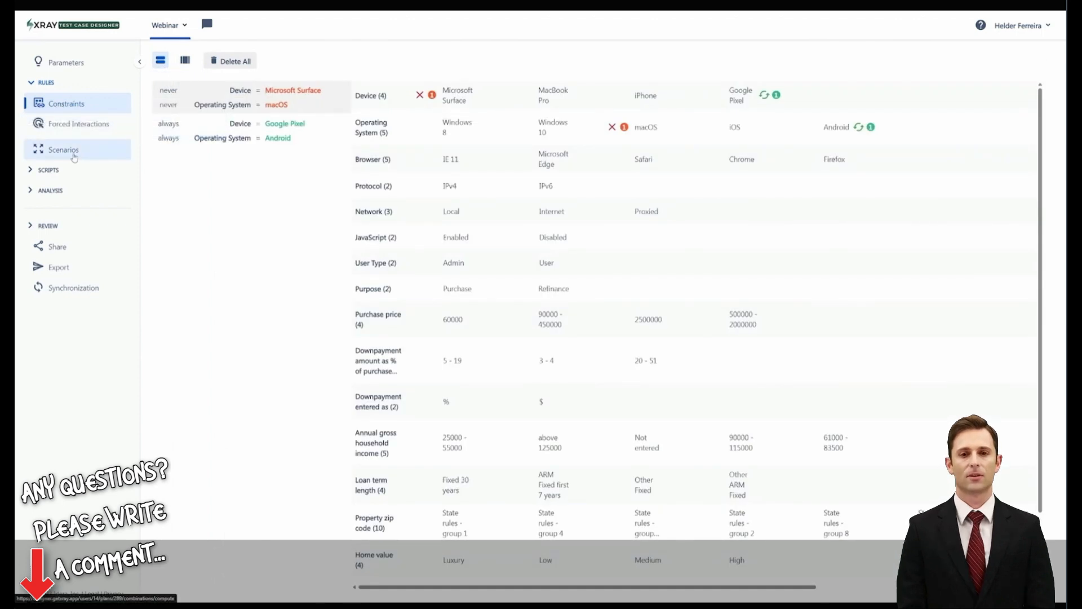
- Add a forced interaction that sets the Browser parameter to Safari
left_click(77, 125)
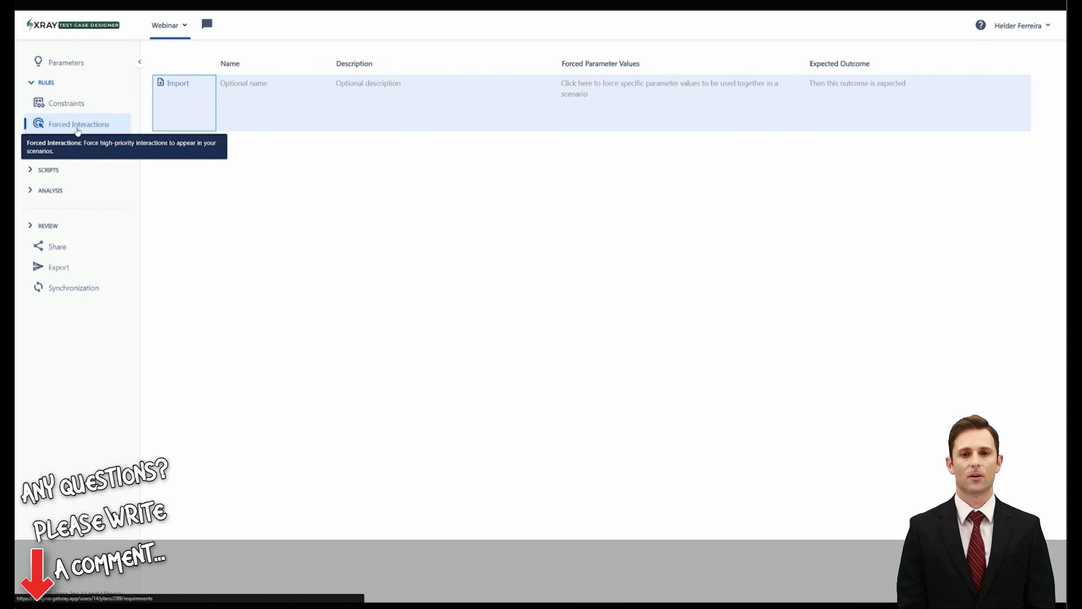
left_click(631, 104)
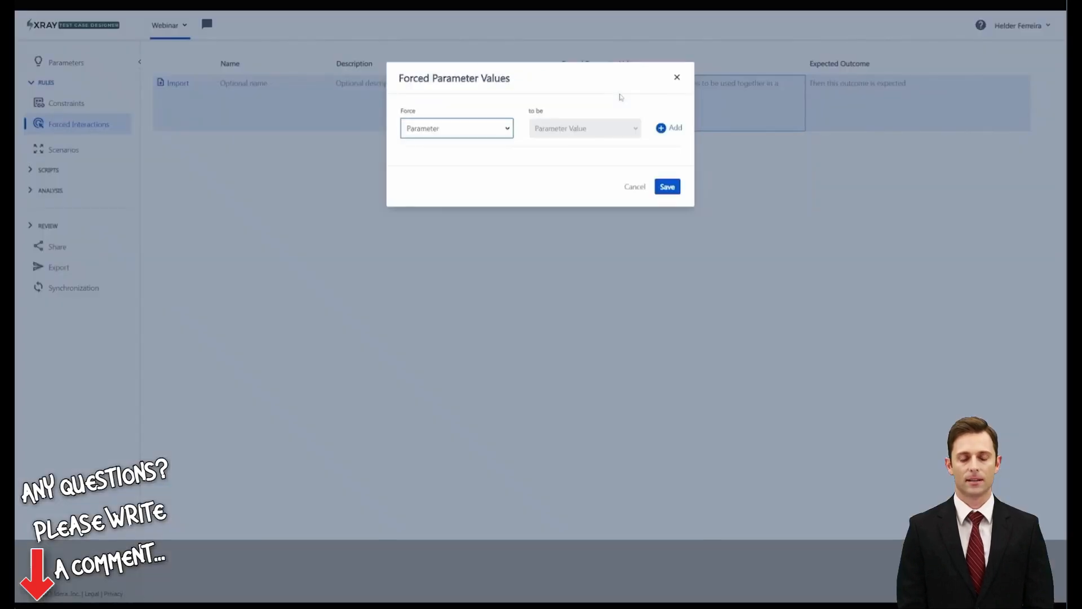
left_click(510, 136)
left_click(429, 178)
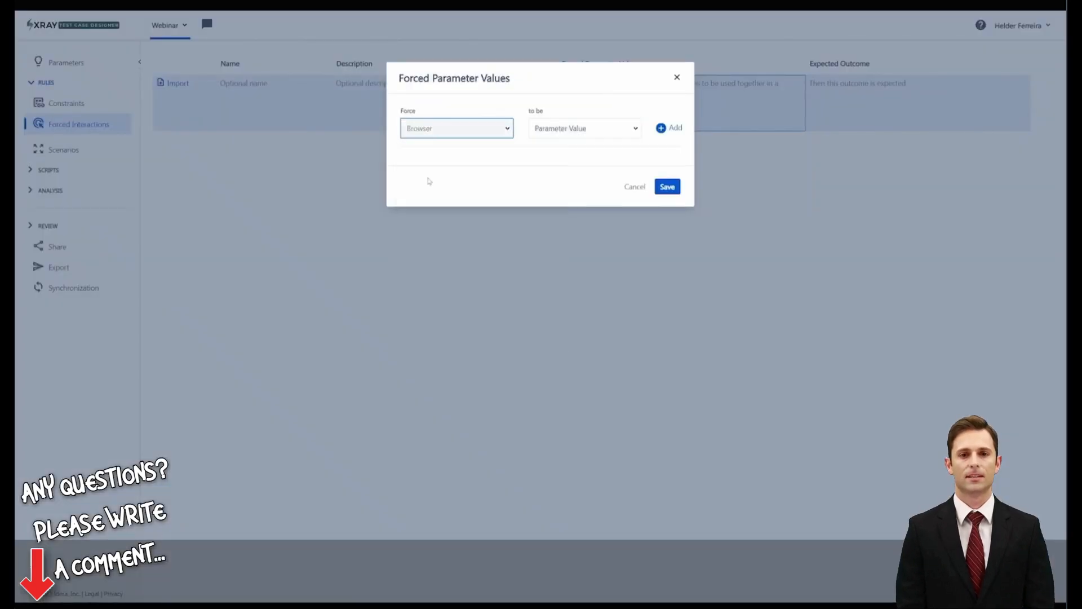
left_click(596, 133)
left_click(571, 176)
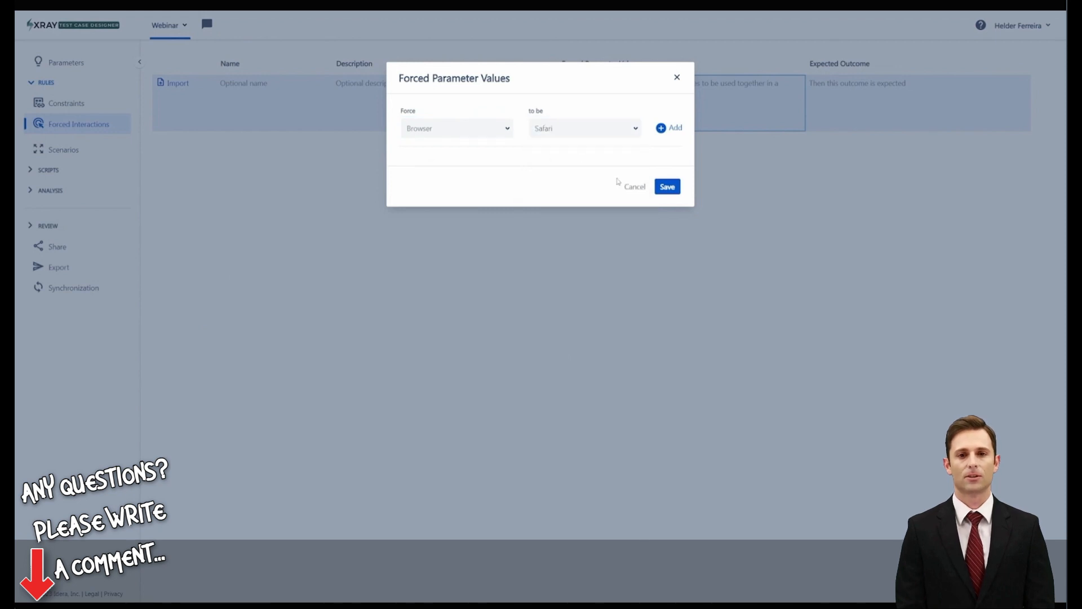
left_click(667, 188)
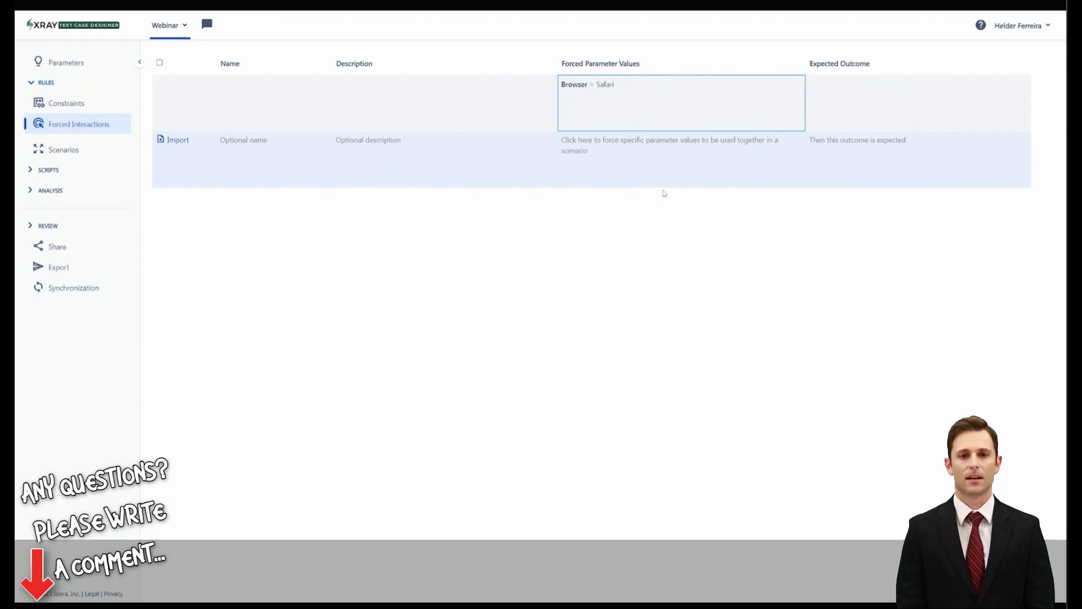
- Set the expected outcome of the Safari forced interaction to "OK"
left_click(857, 97)
left_click(855, 97)
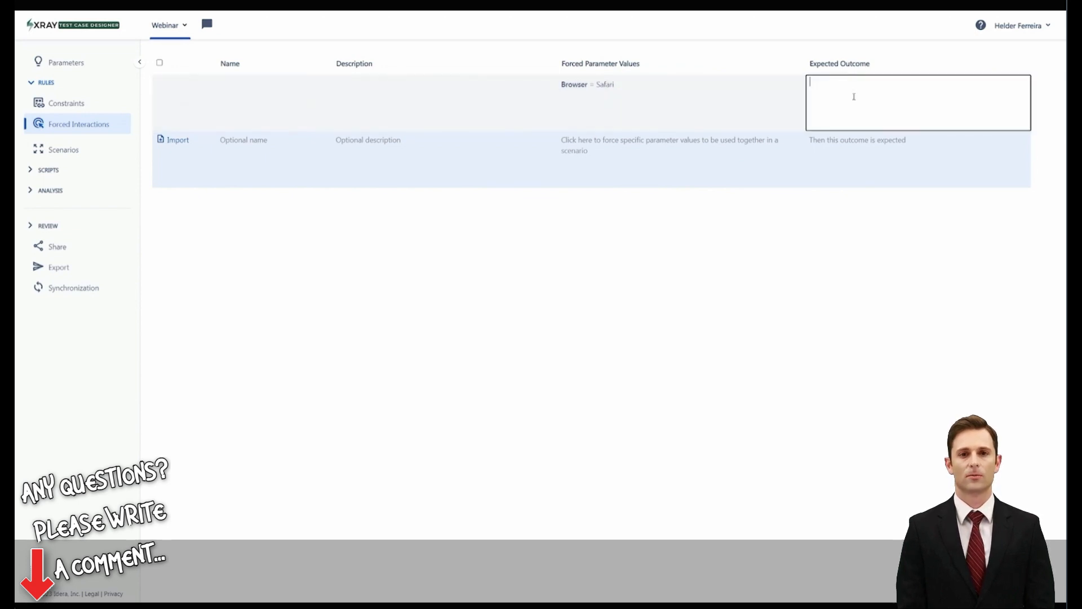
type("OK")
key("Return")
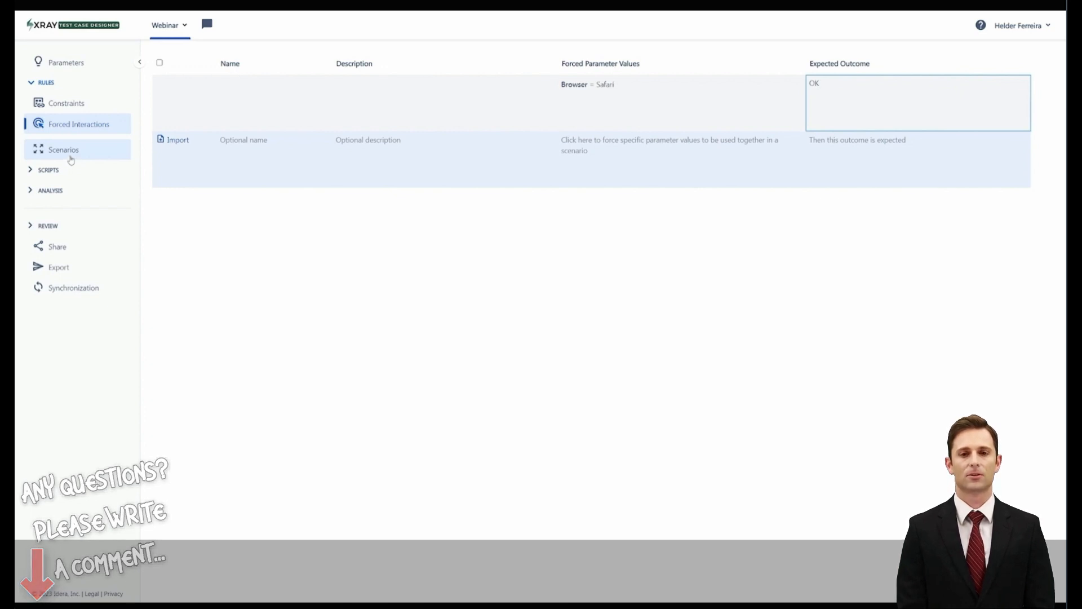
- Generate the model's scenarios with 2-way interactions and freeze them as forced interactions
left_click(42, 151)
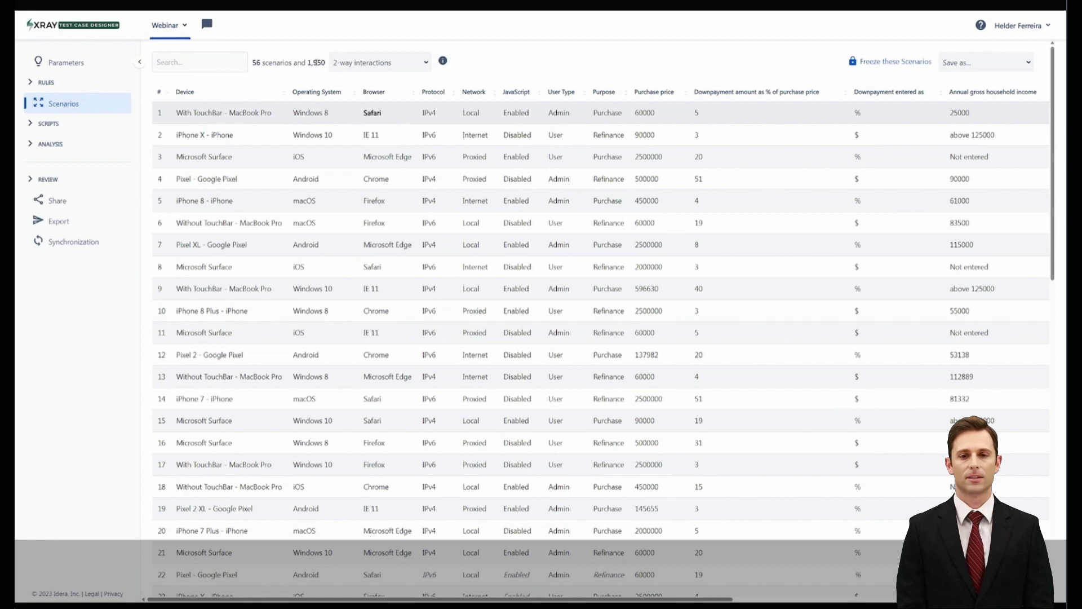
mouse_move(443, 65)
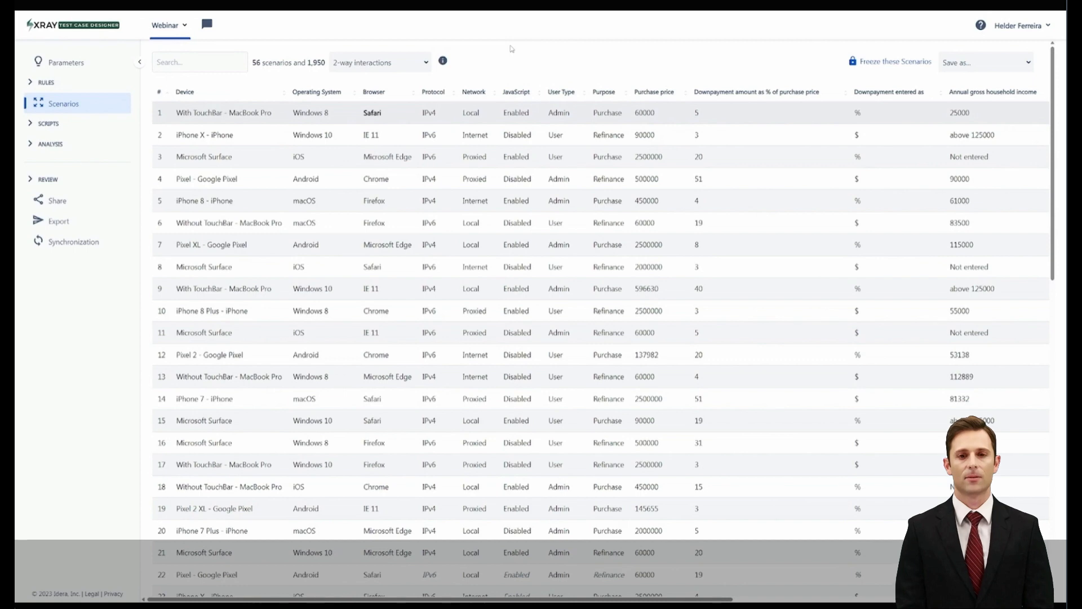
left_click(868, 63)
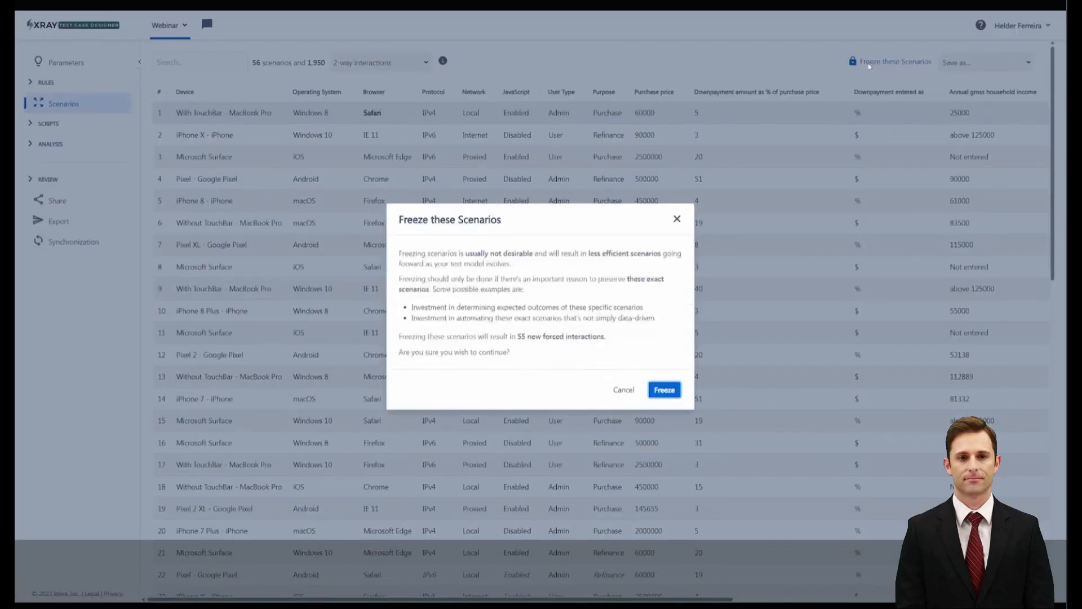
left_click(666, 390)
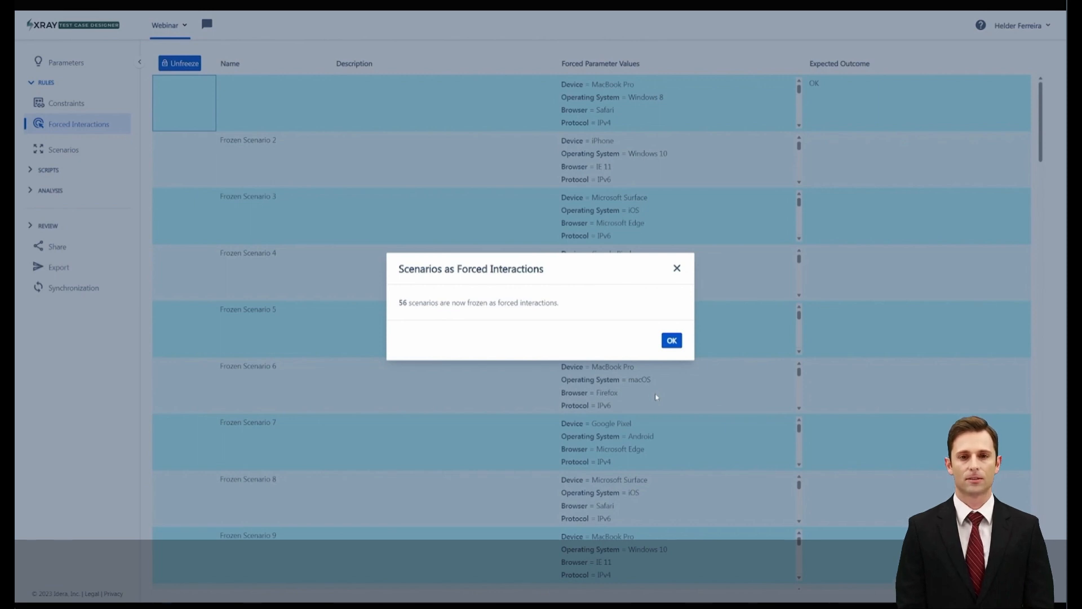
left_click(672, 340)
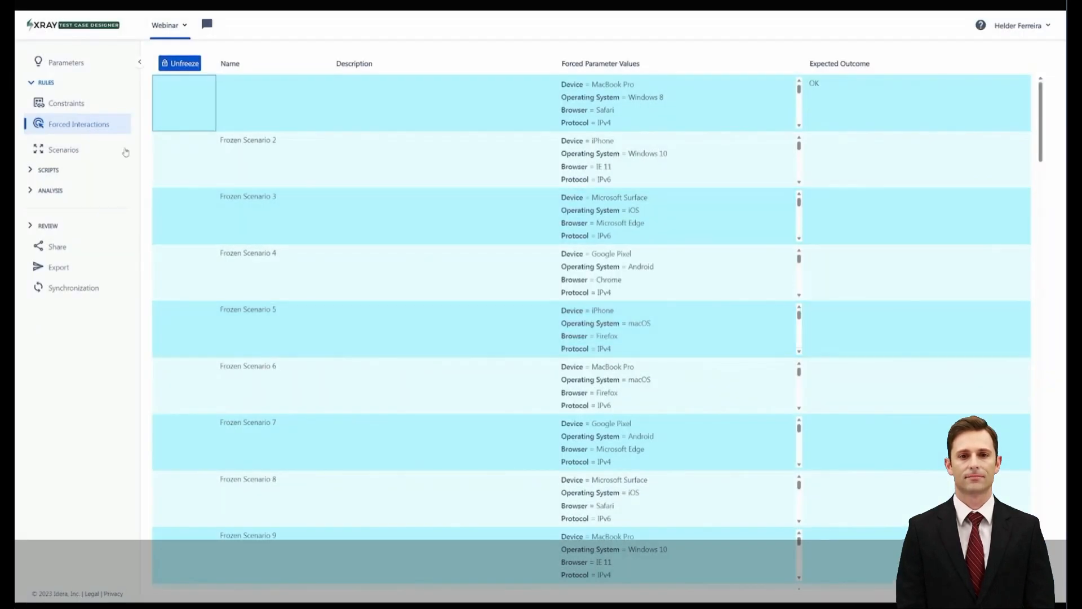
- Create a Color parameter in the model with the values Black, Grey and Blue
left_click(73, 63)
scroll(406, 417, "down", 1)
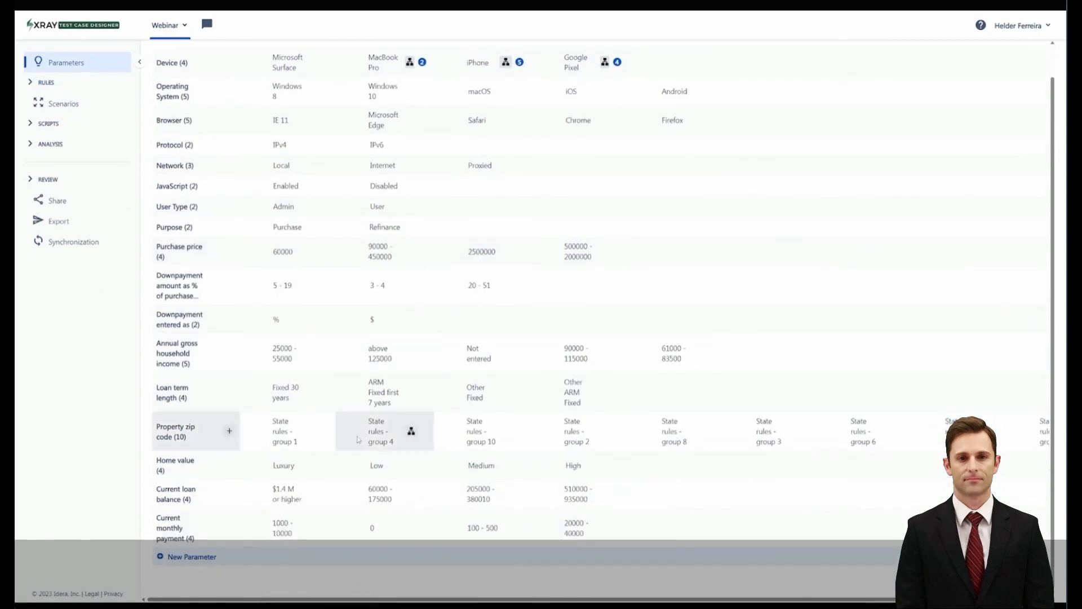
left_click(183, 558)
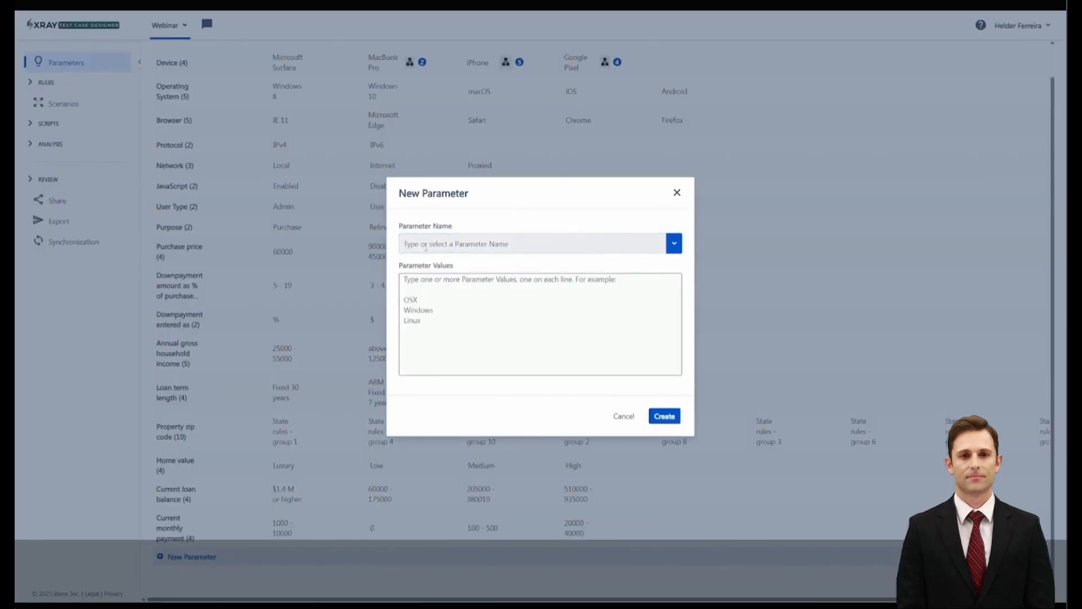
type("Cloor")
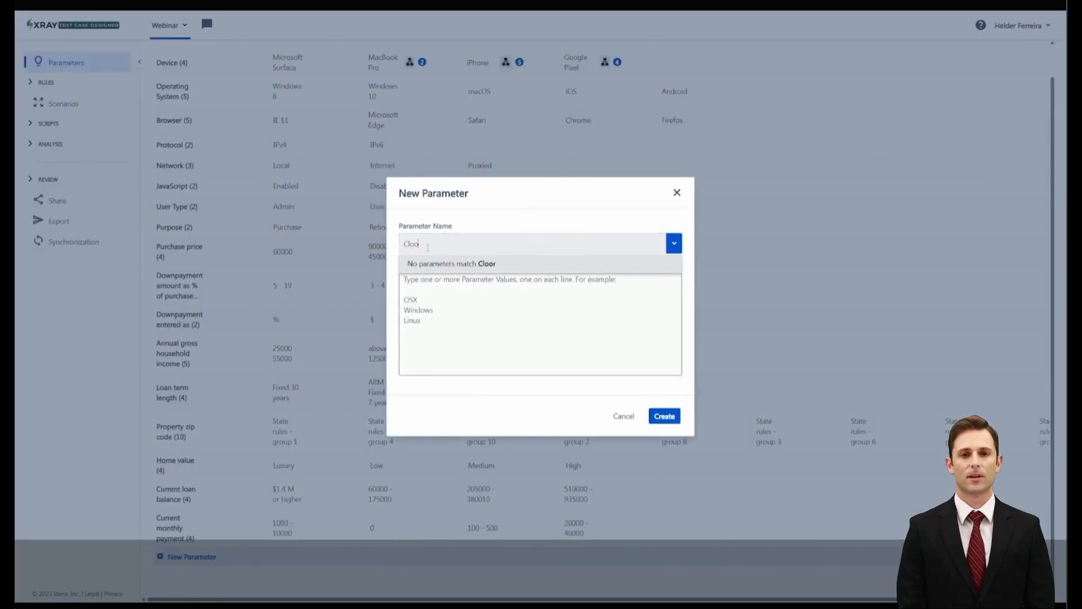
type("olor")
left_click(429, 296)
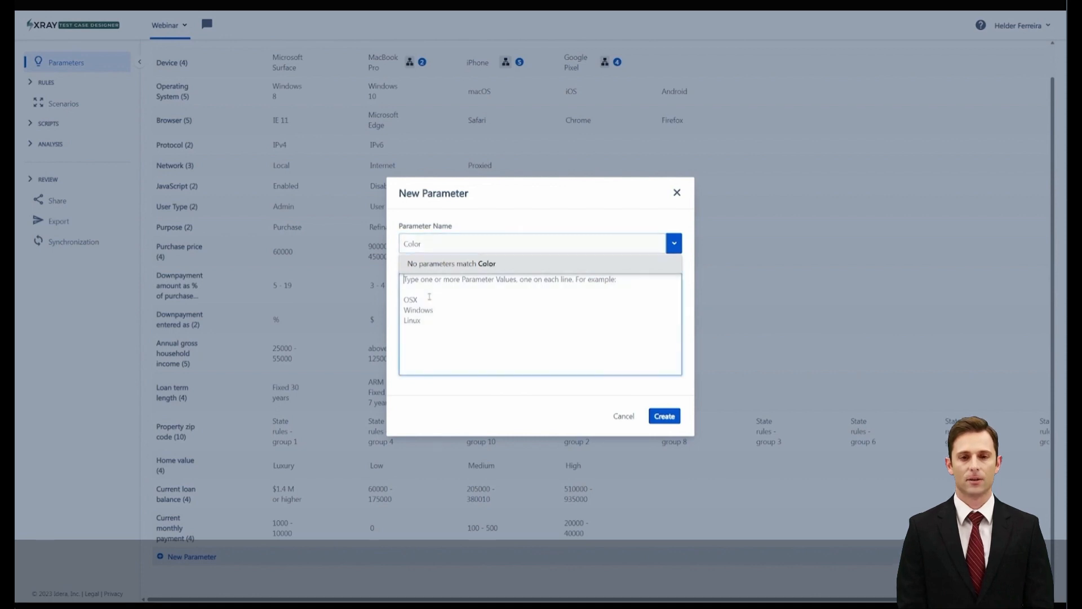
type("Black Grey Blue")
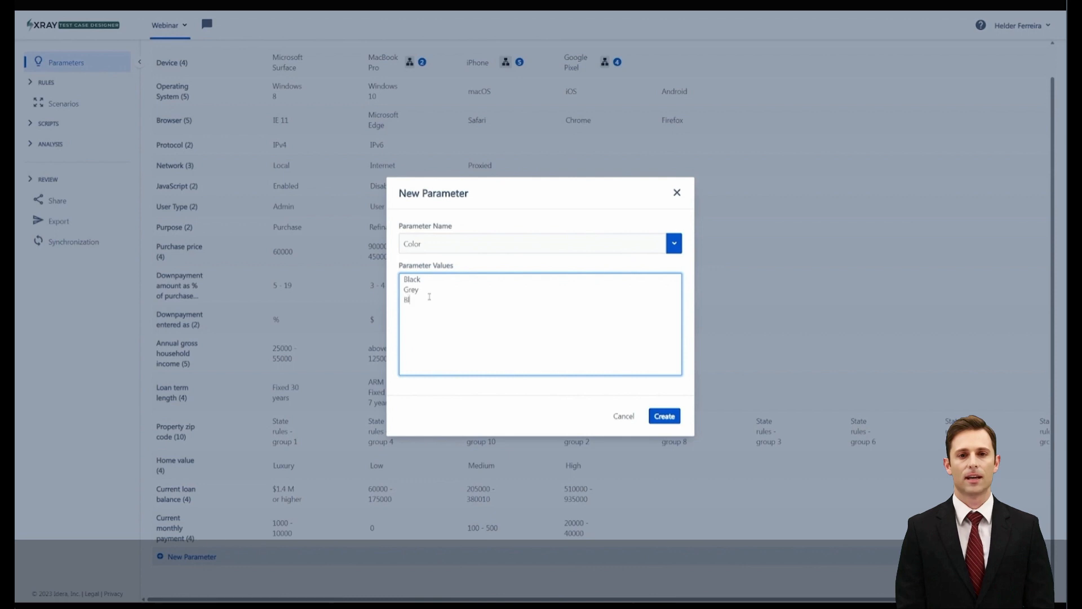
left_click(674, 417)
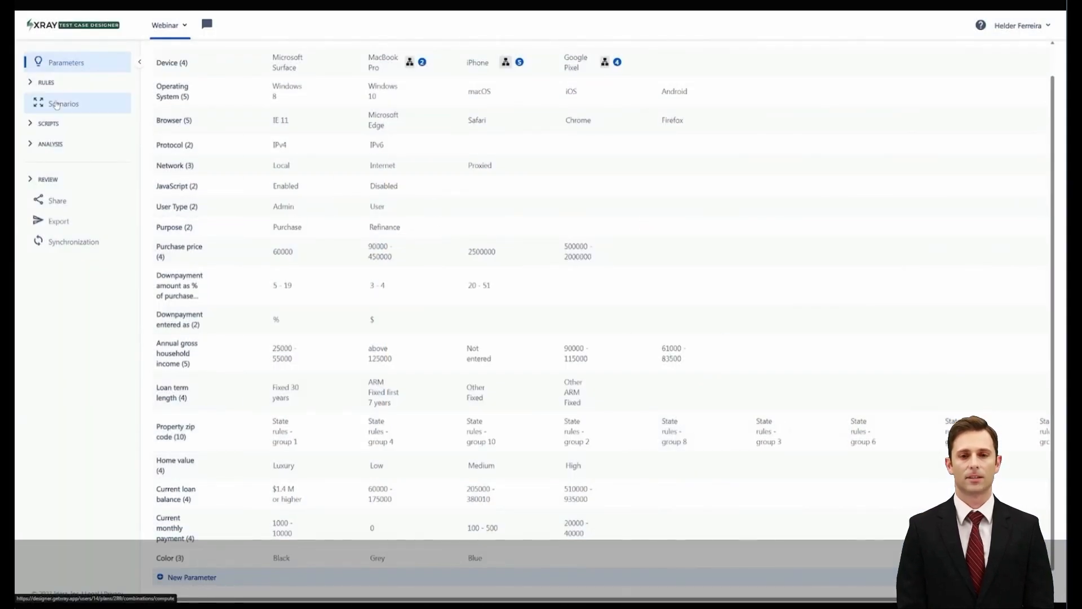
- Generate the scenarios again and examine the Color column across the frozen scenarios
left_click(95, 111)
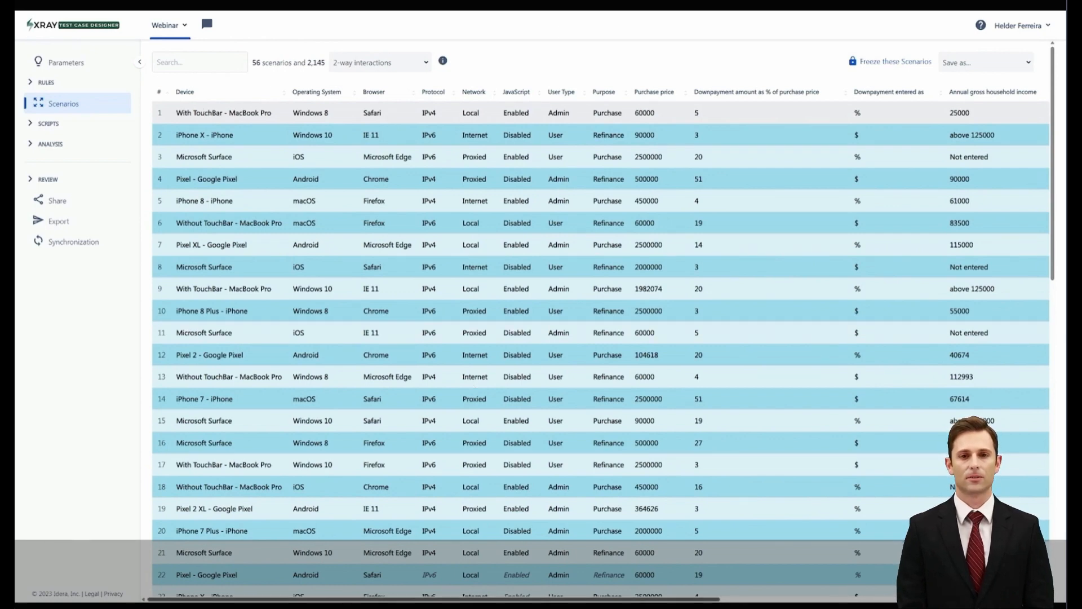
scroll(878, 131, "right", 10)
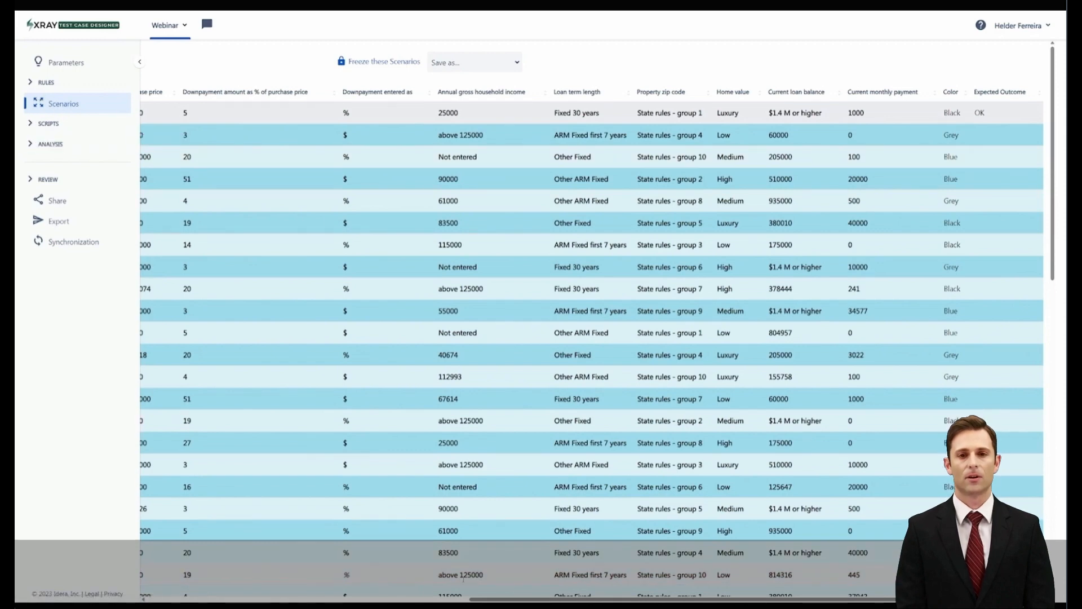
left_click_drag(475, 599, 147, 589)
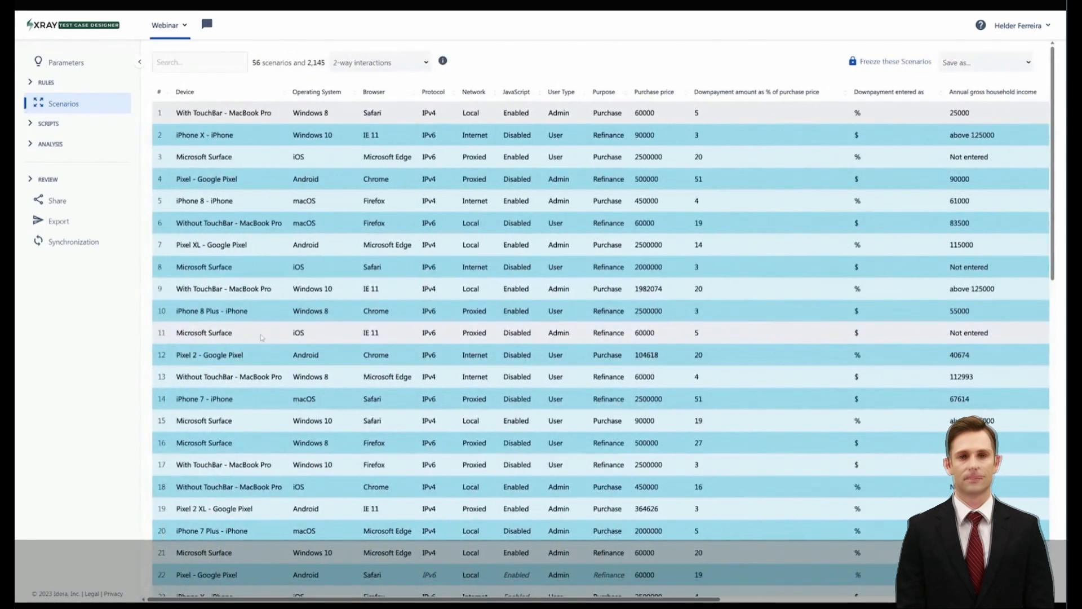
- Switch the scenarios to mixed-strength interactions and set Device, Operating System and Browser to 3-way coverage
left_click(407, 63)
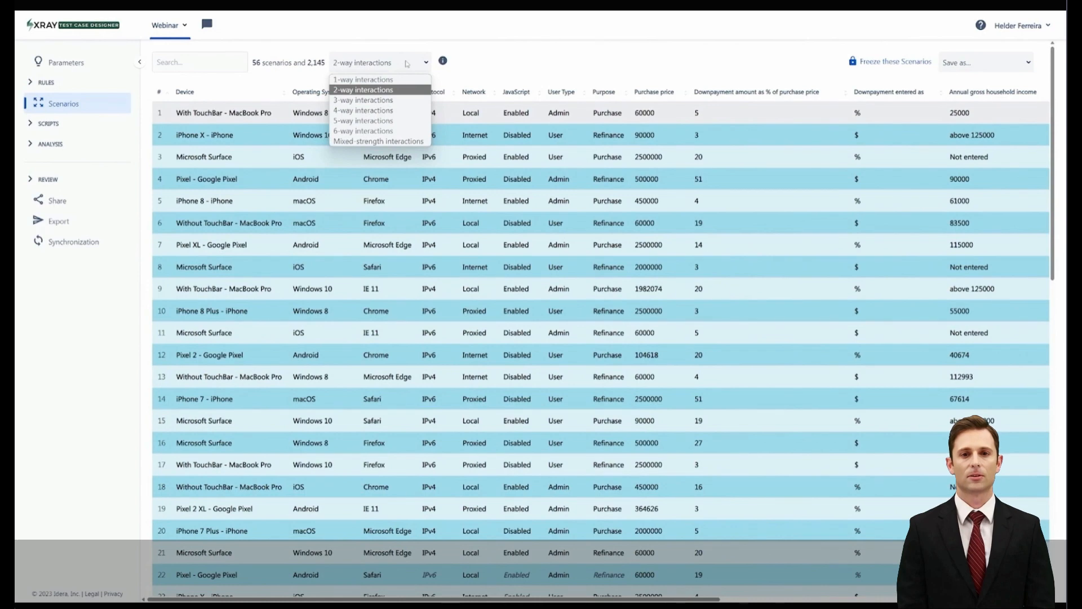
left_click(354, 142)
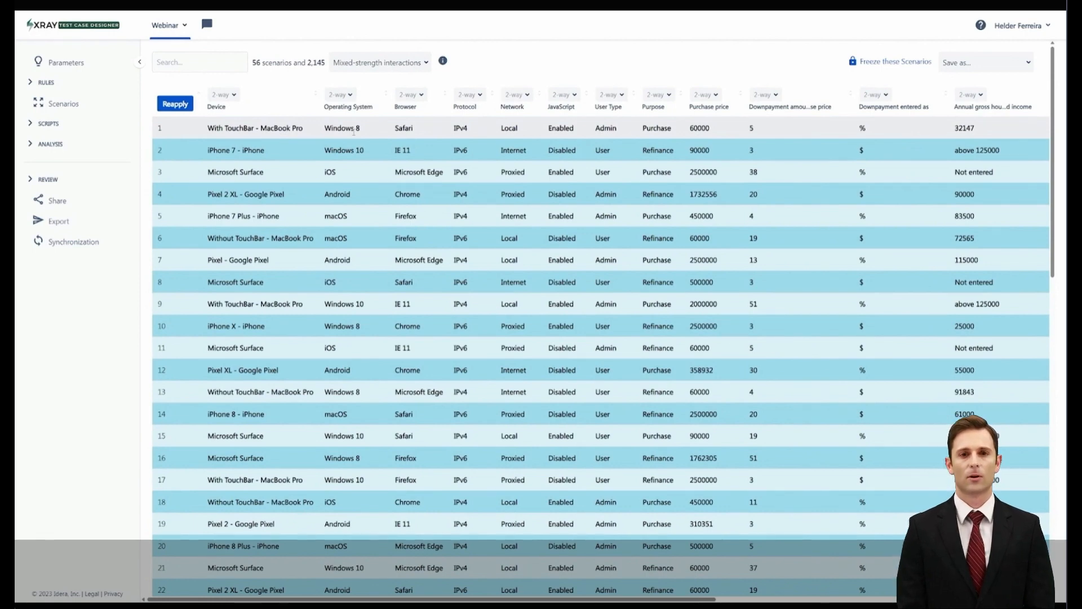
left_click(224, 95)
left_click(224, 125)
left_click(351, 95)
left_click(339, 125)
left_click(420, 94)
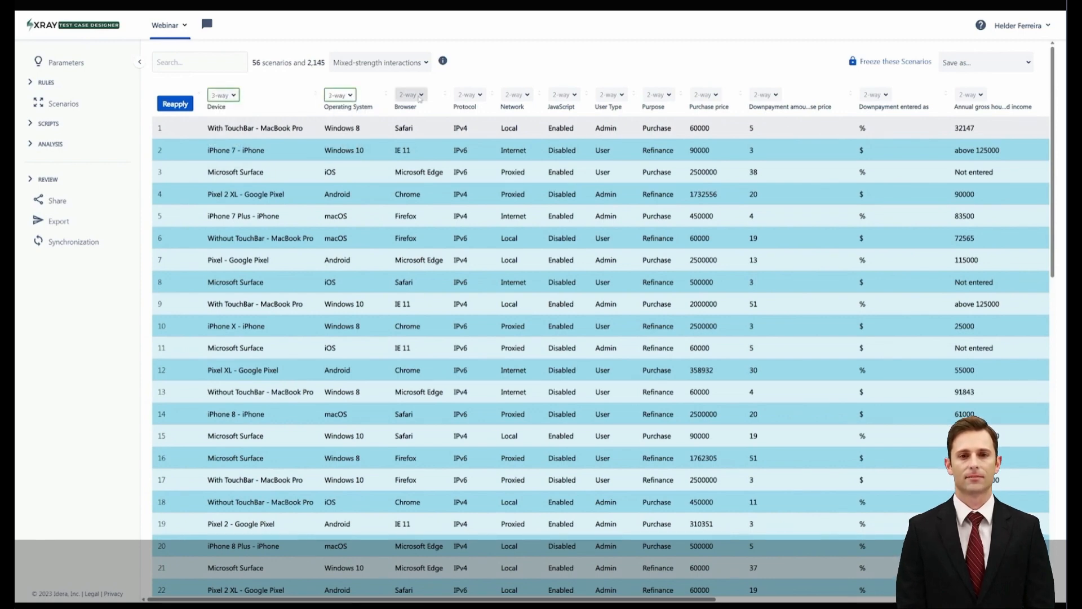
left_click(409, 125)
- Reapply the mixed-strength settings to regenerate the scenarios and return them to 2-way interactions
left_click(479, 94)
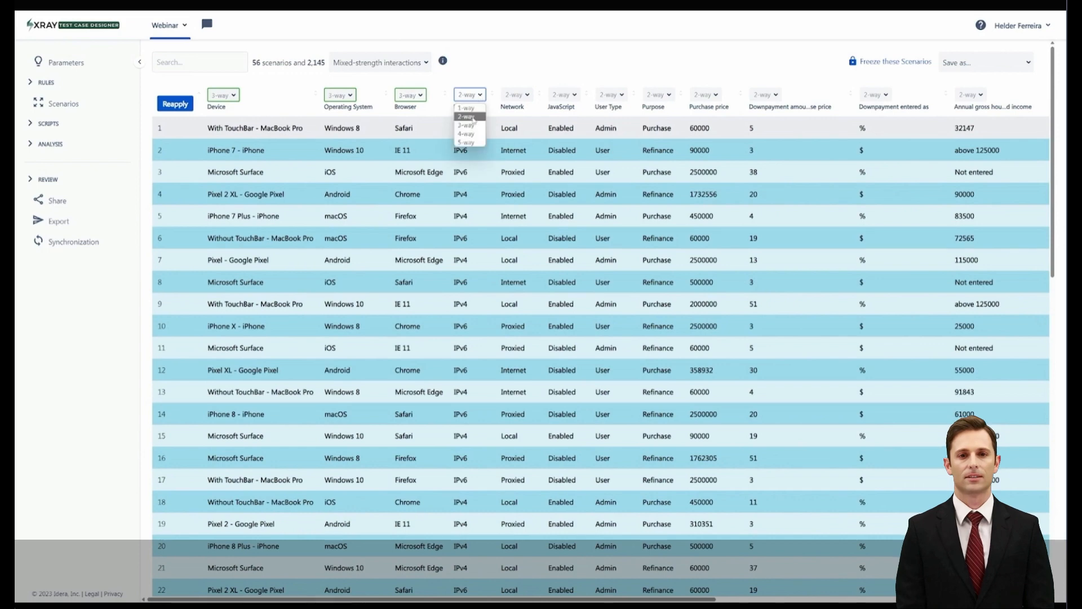
left_click(517, 95)
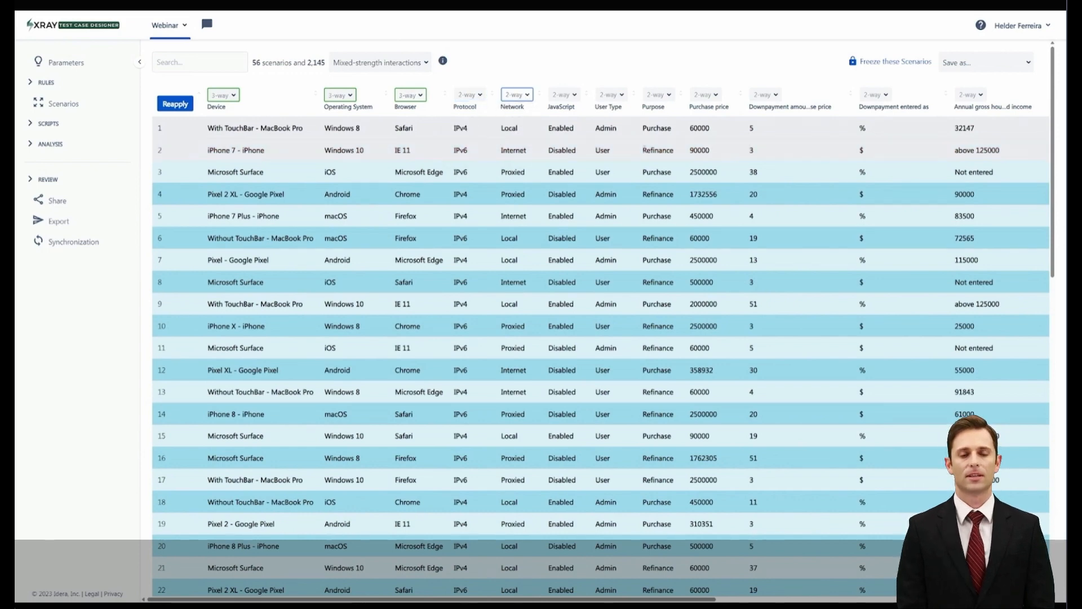
left_click(184, 106)
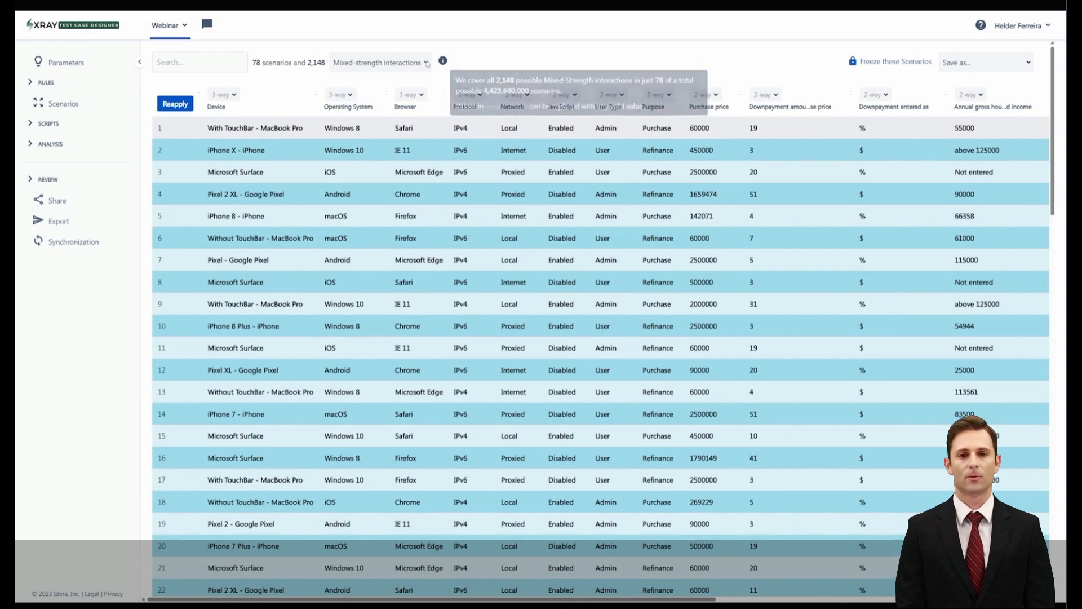
left_click(426, 65)
left_click(416, 91)
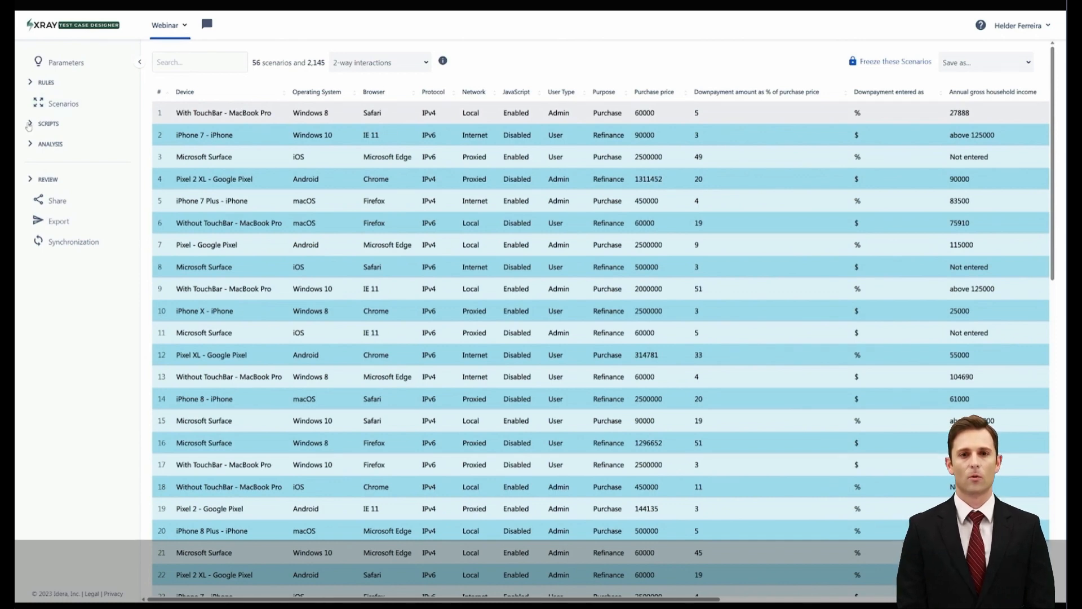
- Append the <Device> parameter to the Given line of the sample automated script's scenario, check the expanded preview and save the script
left_click(46, 123)
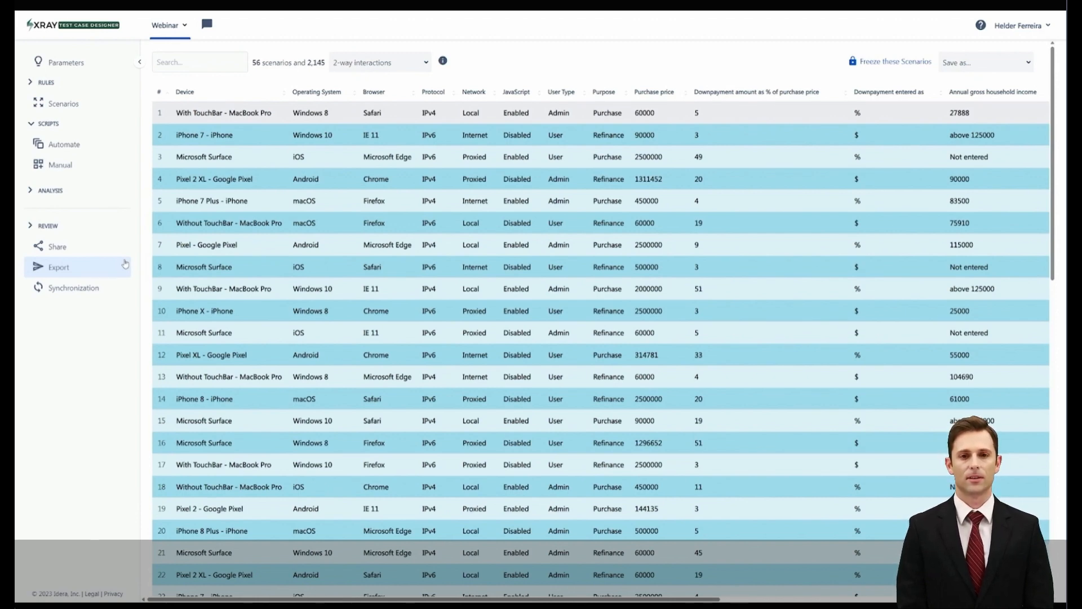
left_click(66, 145)
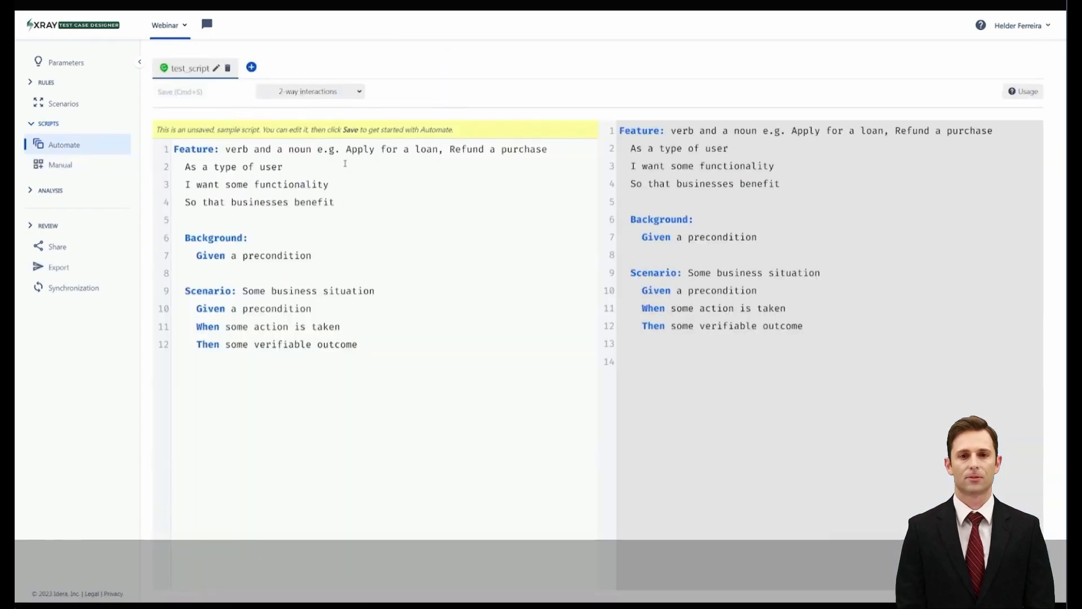
left_click(355, 308)
type("<>")
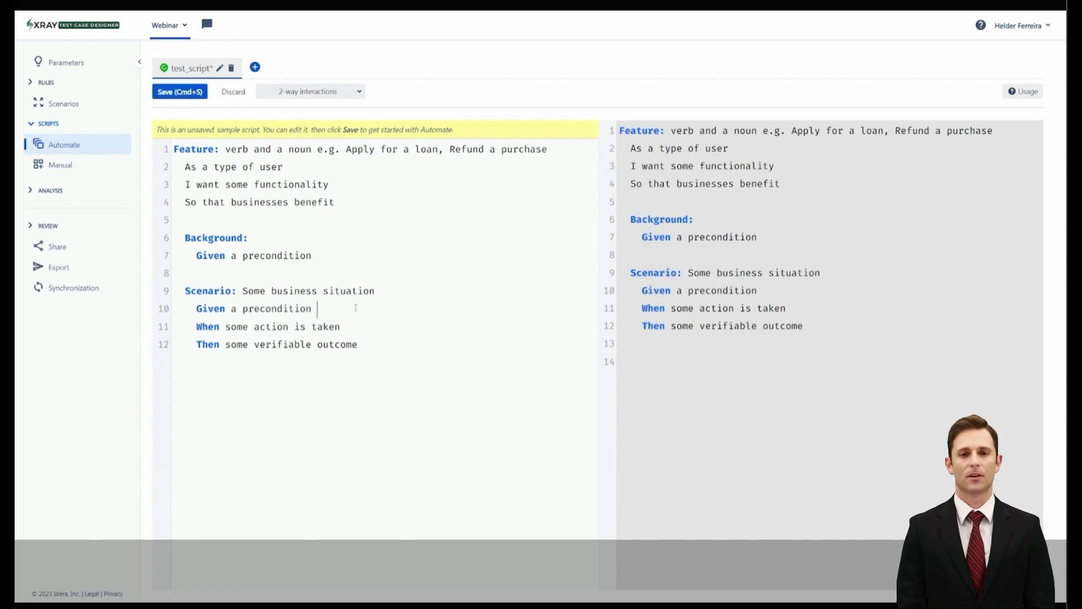
left_click(357, 335)
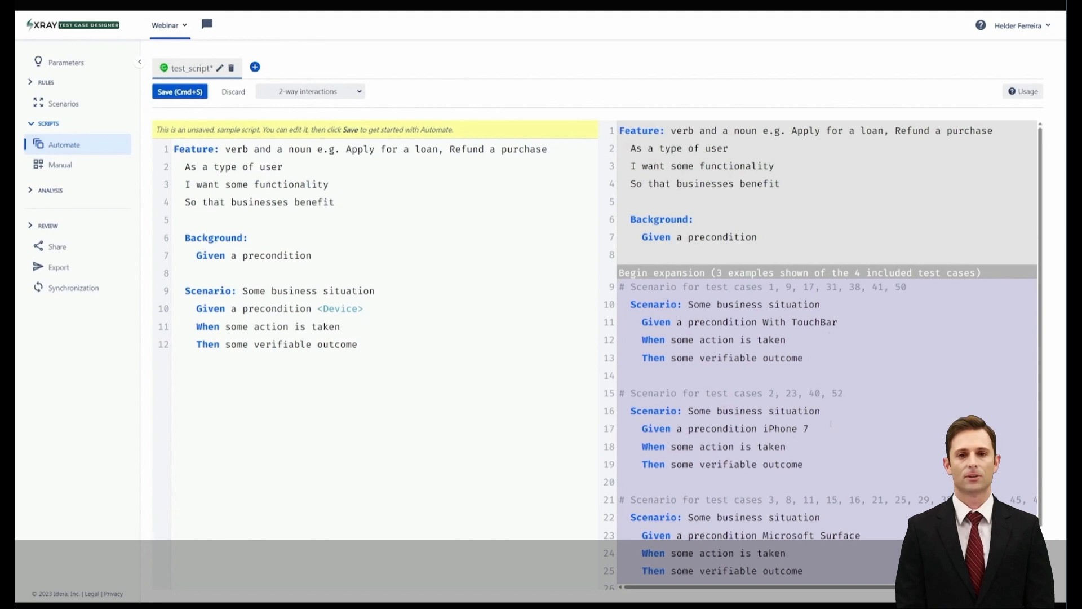
scroll(827, 352, "down", 1)
scroll(832, 476, "up", 1)
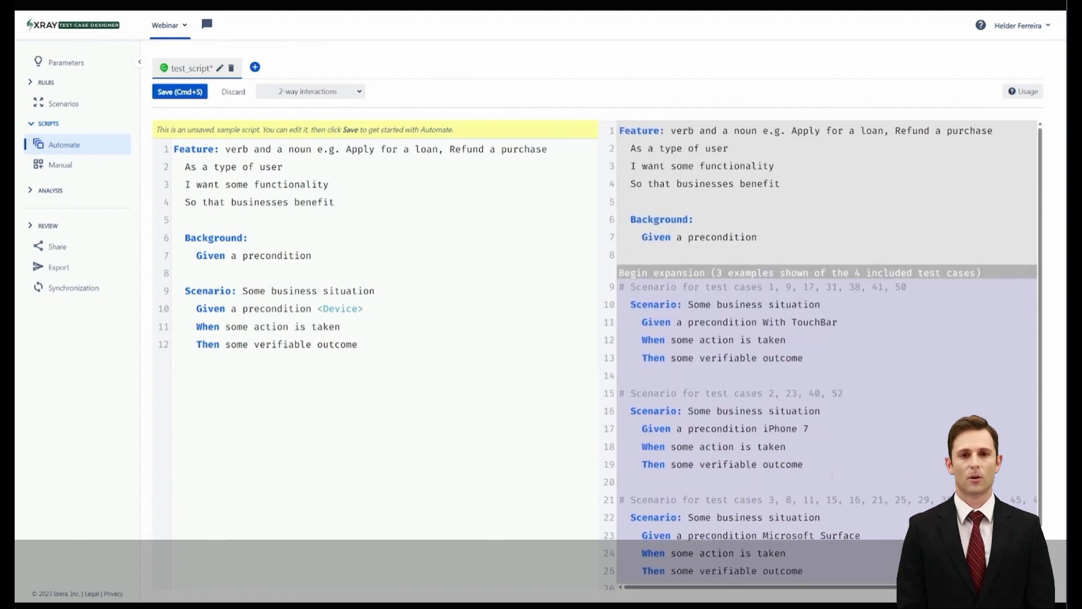
key("super+s")
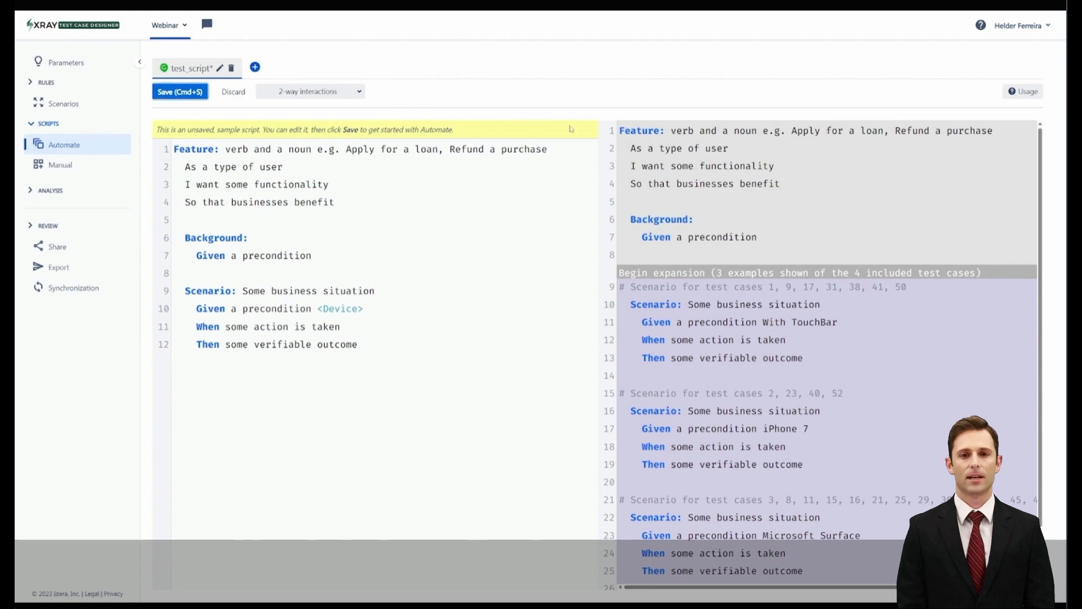
- Open the manual script and set its Start instruction to "Turn on the pc"
left_click(59, 165)
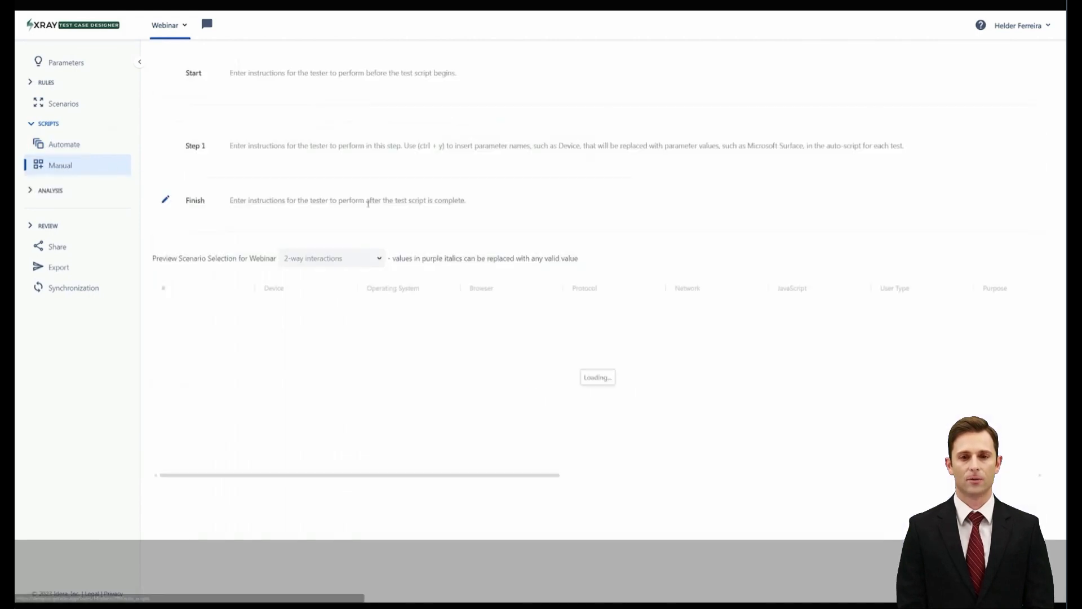
left_click(246, 73)
type("Turn on the pc")
left_click(951, 110)
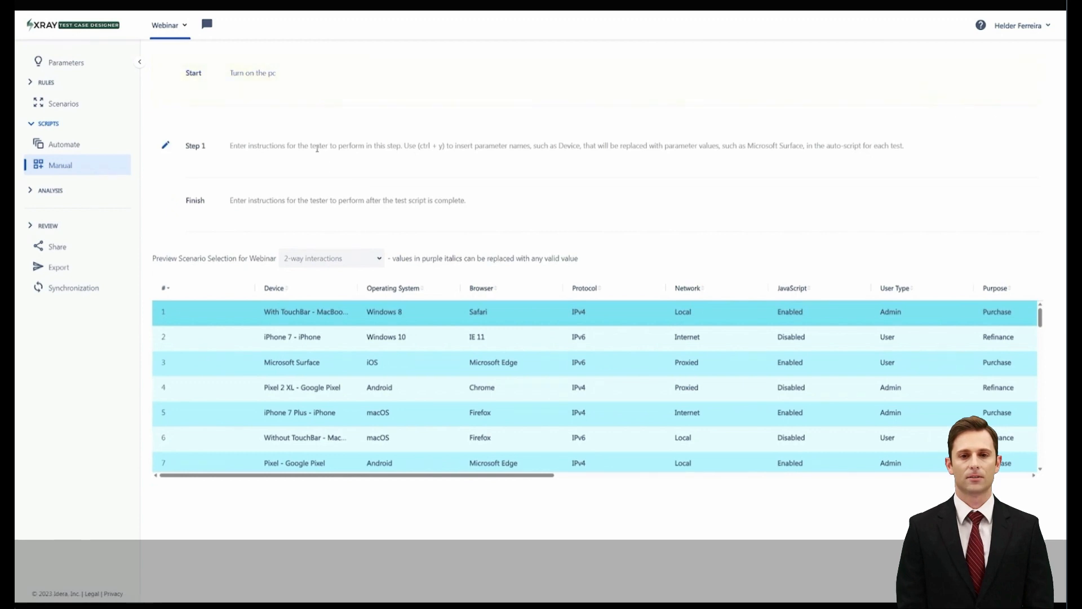
- Add "Make sure screen is on" as Step 1 of the manual script
left_click(316, 149)
type("Make sur")
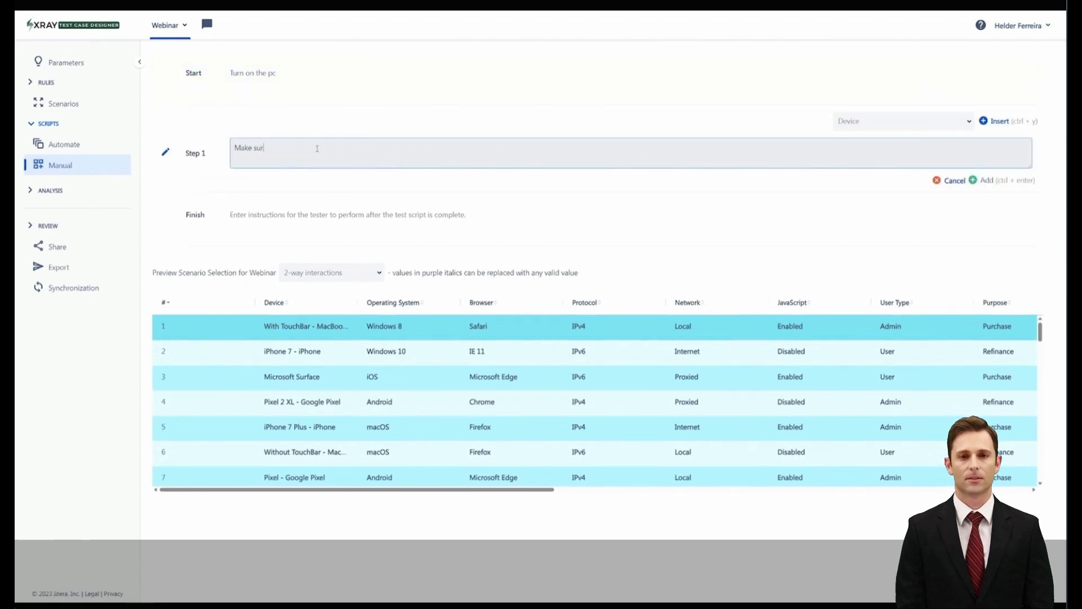
type("e screen is on")
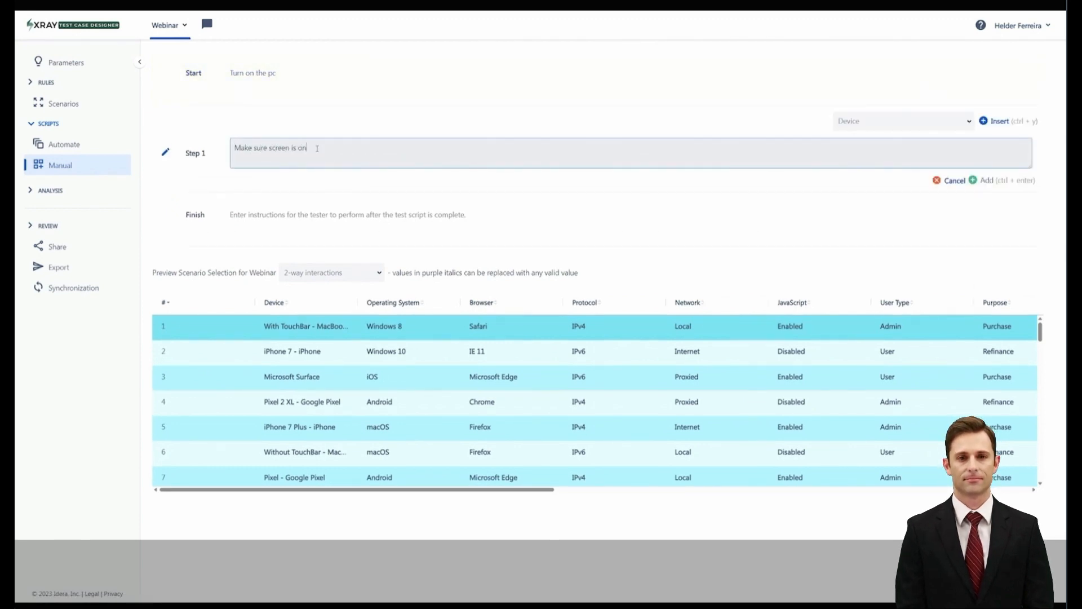
left_click(983, 181)
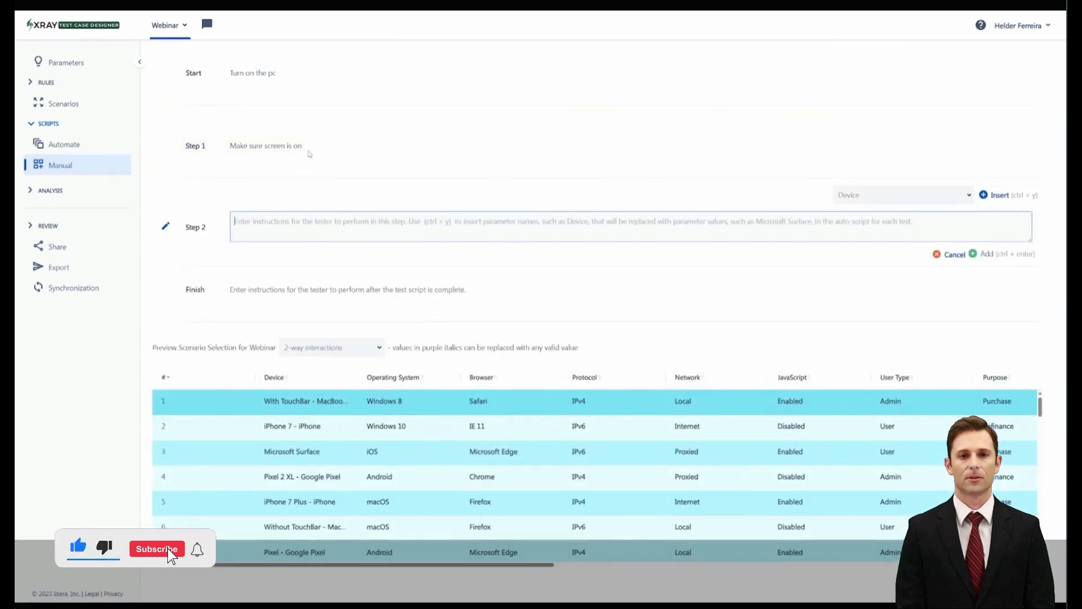
- Start an expected result for Step 1 that applies when Browser is IE 11
left_click(301, 145)
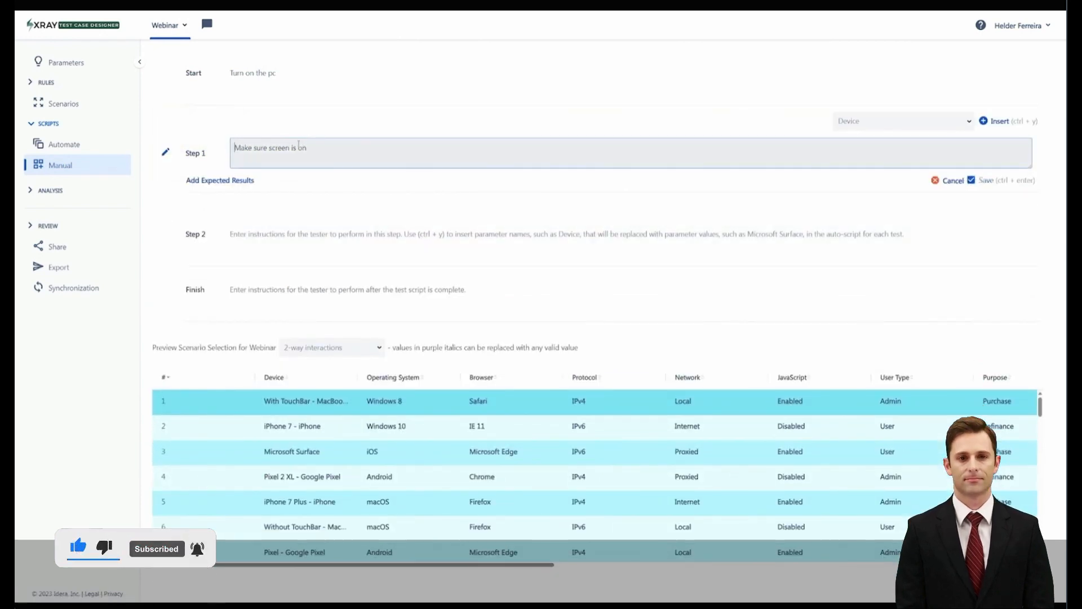
left_click(239, 181)
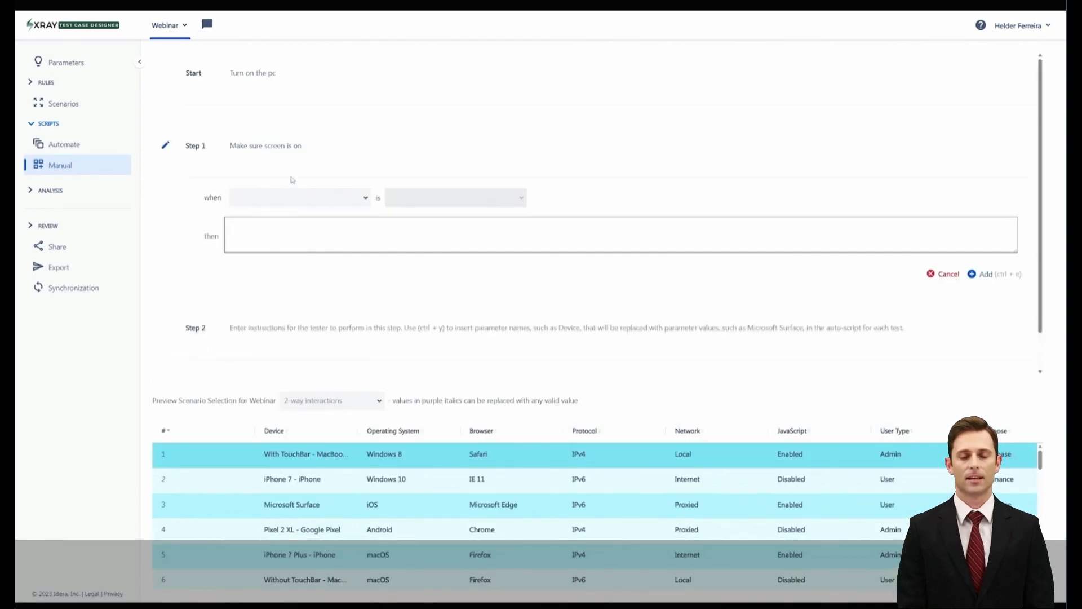
left_click(366, 198)
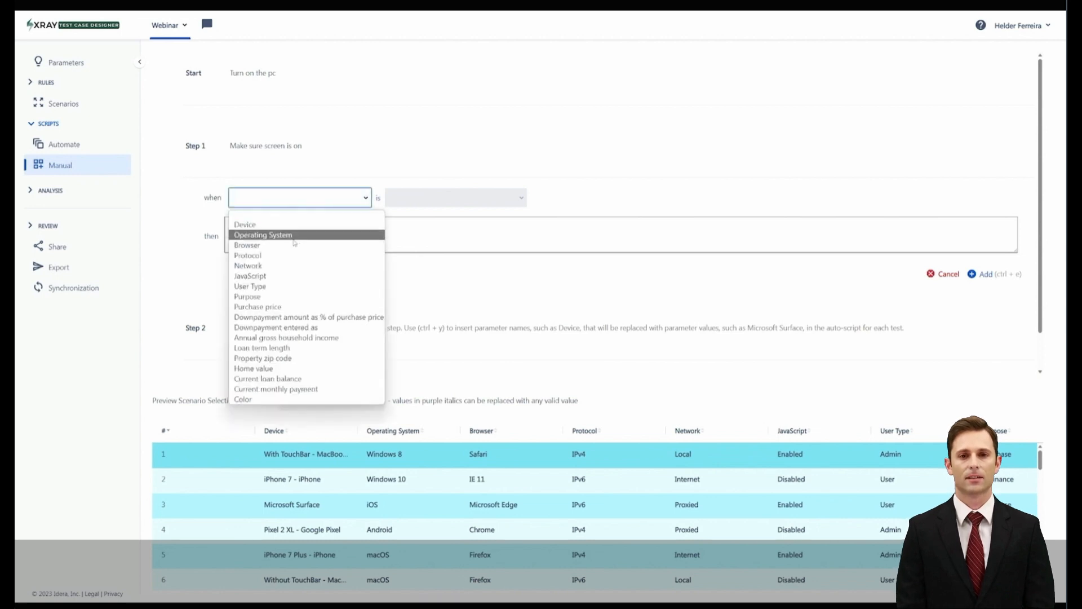
left_click(266, 246)
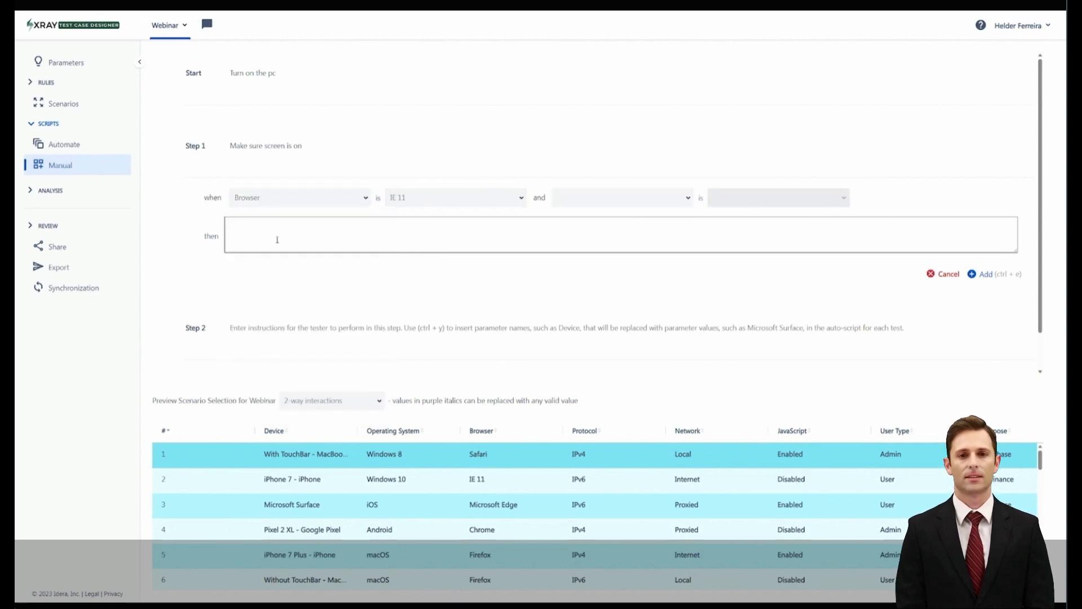
- Add "On Microsoft browser" as the expected result when Browser is IE 11, and preview it with the second scenario
left_click(380, 233)
type("On micr")
type("os")
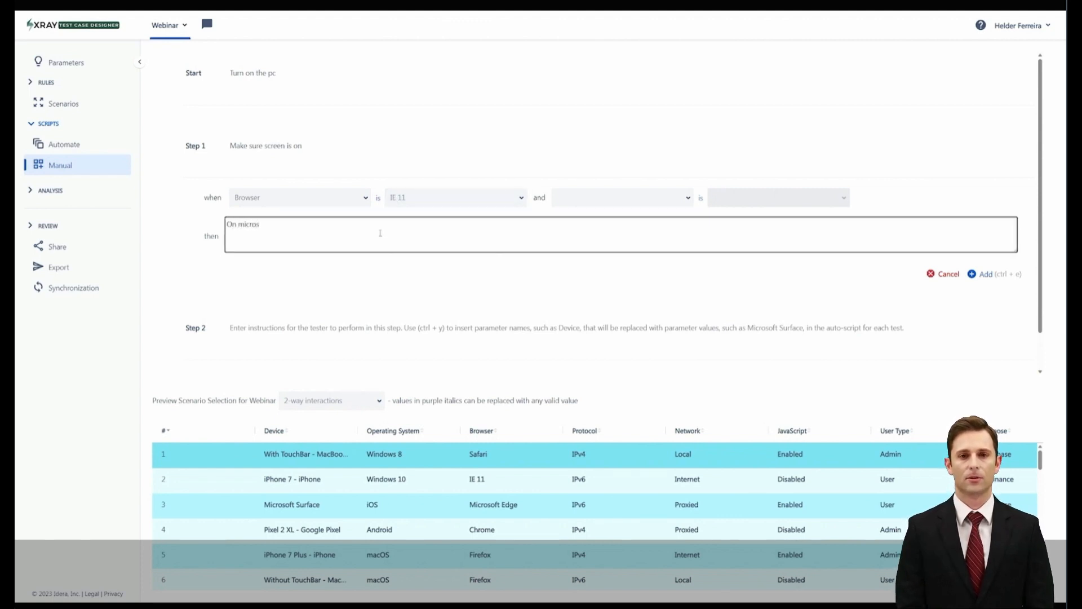
type("of")
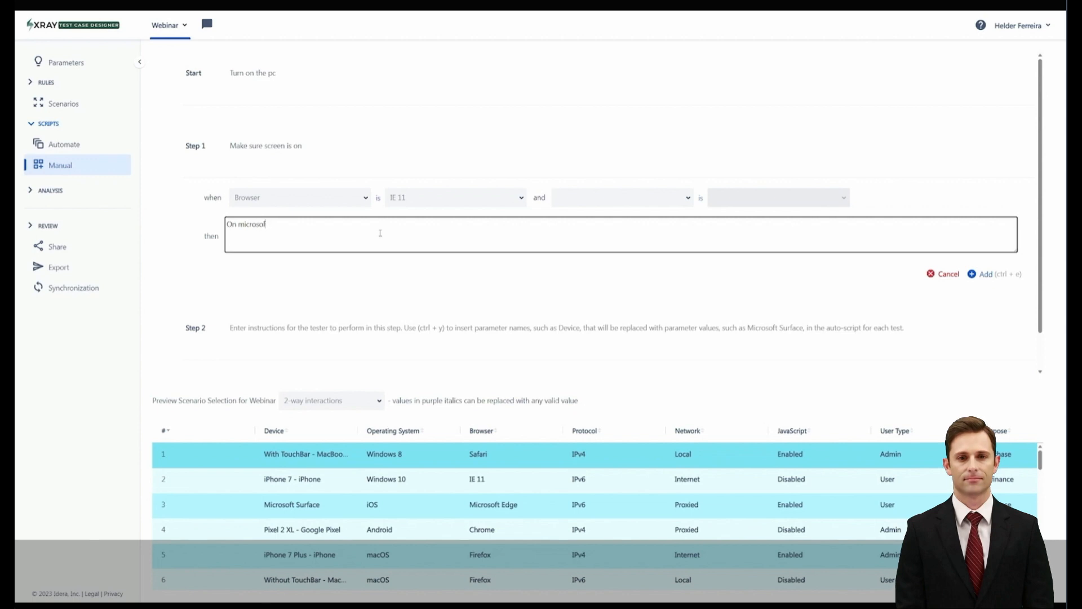
type("t browser")
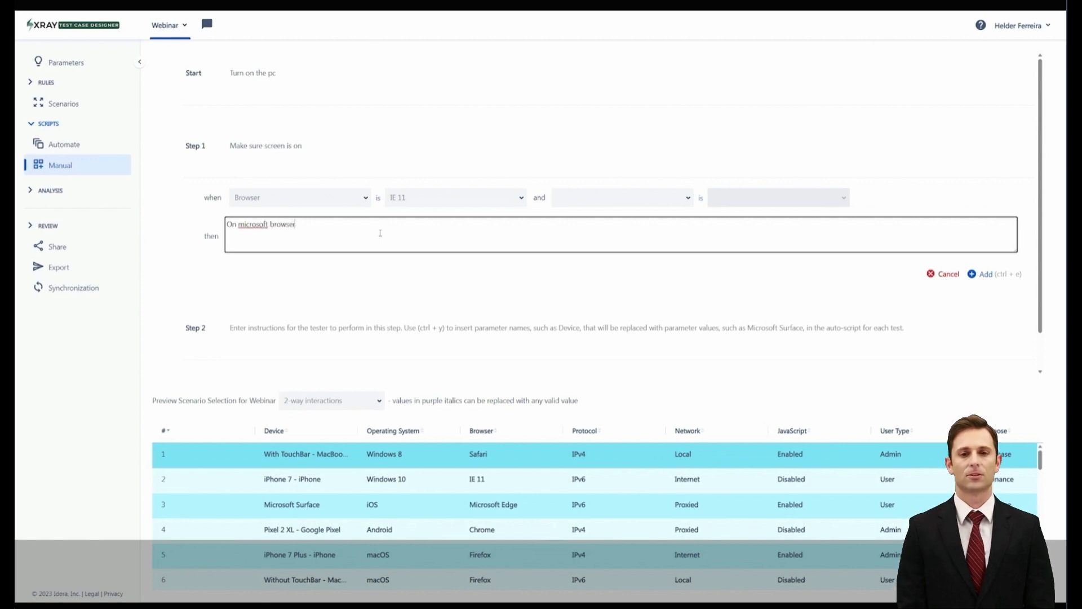
right_click(261, 223)
left_click(276, 228)
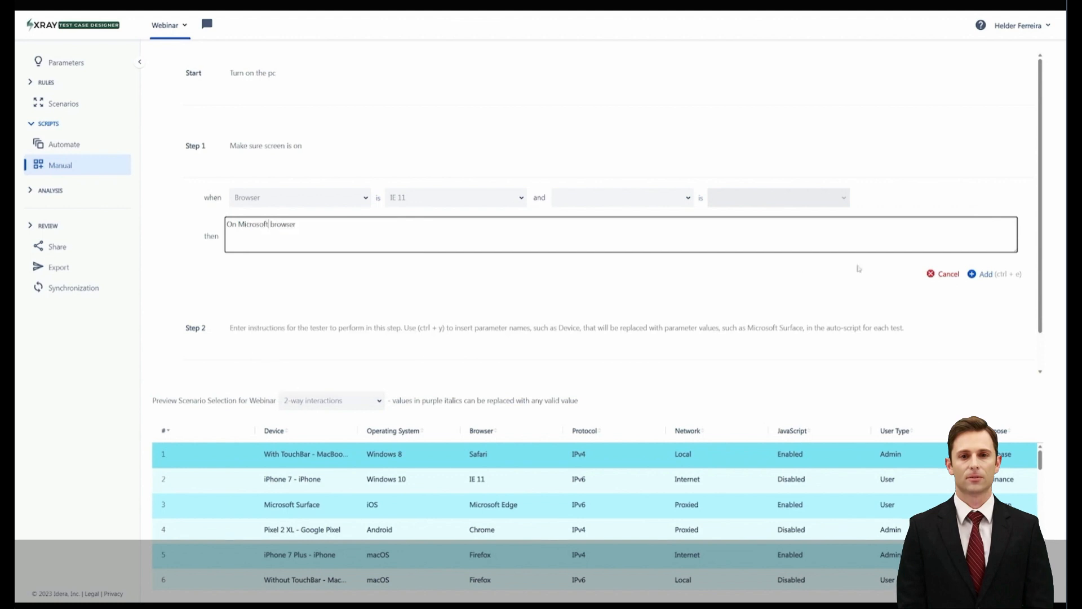
left_click(985, 275)
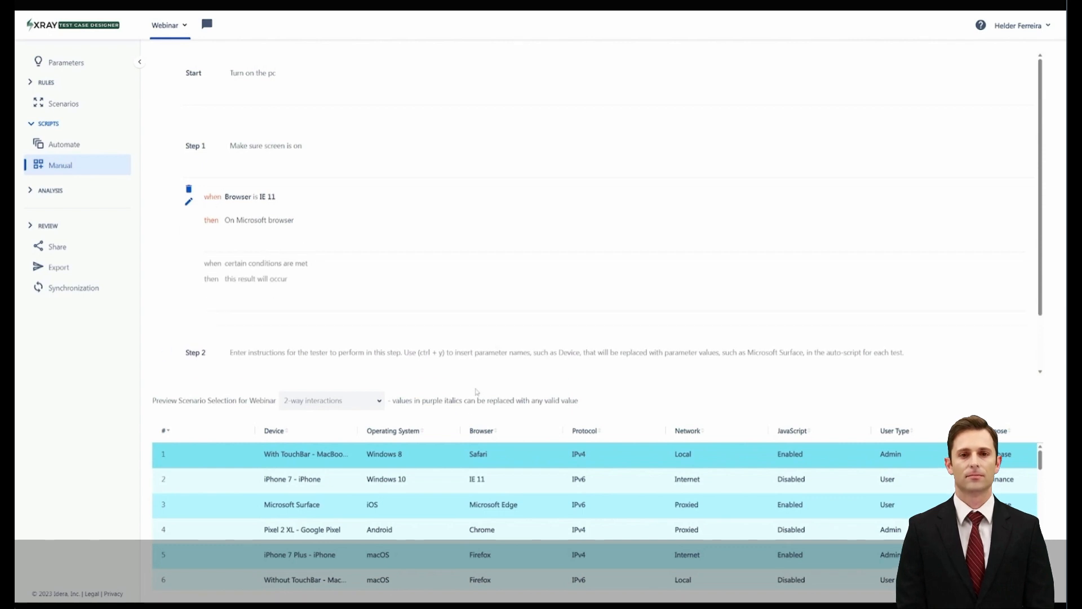
left_click(475, 485)
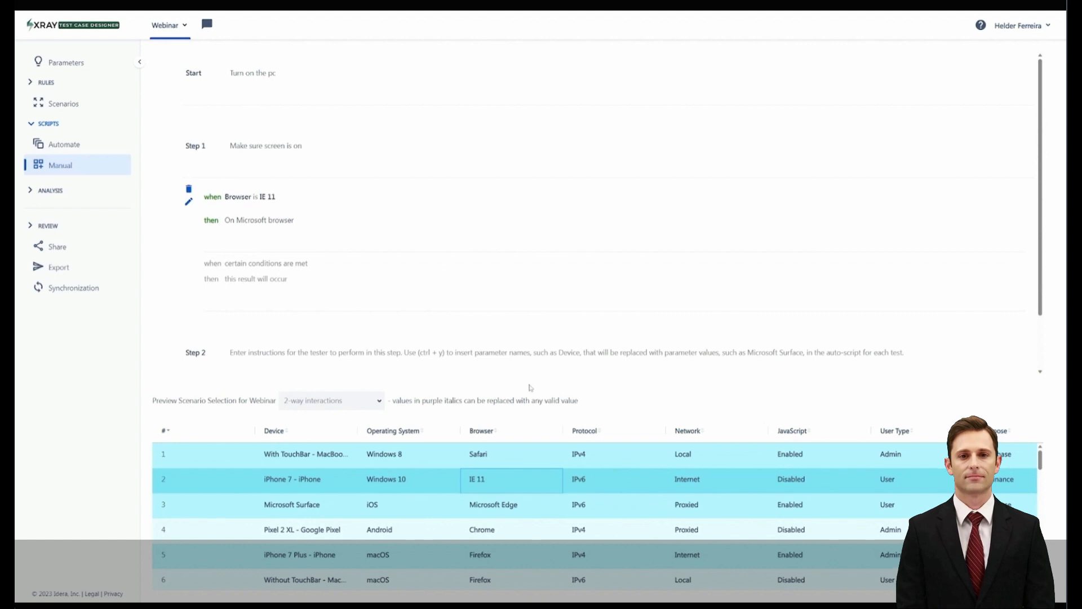
- Open the model's 2-way interaction coverage matrix and inspect individual parameter interactions
left_click(31, 190)
left_click(74, 211)
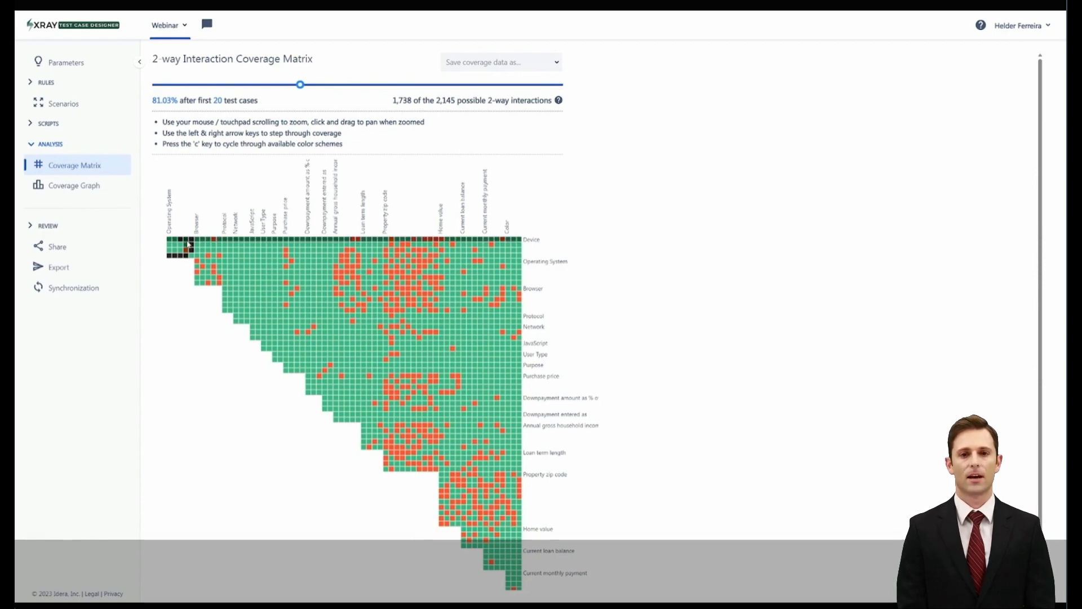
mouse_move(190, 246)
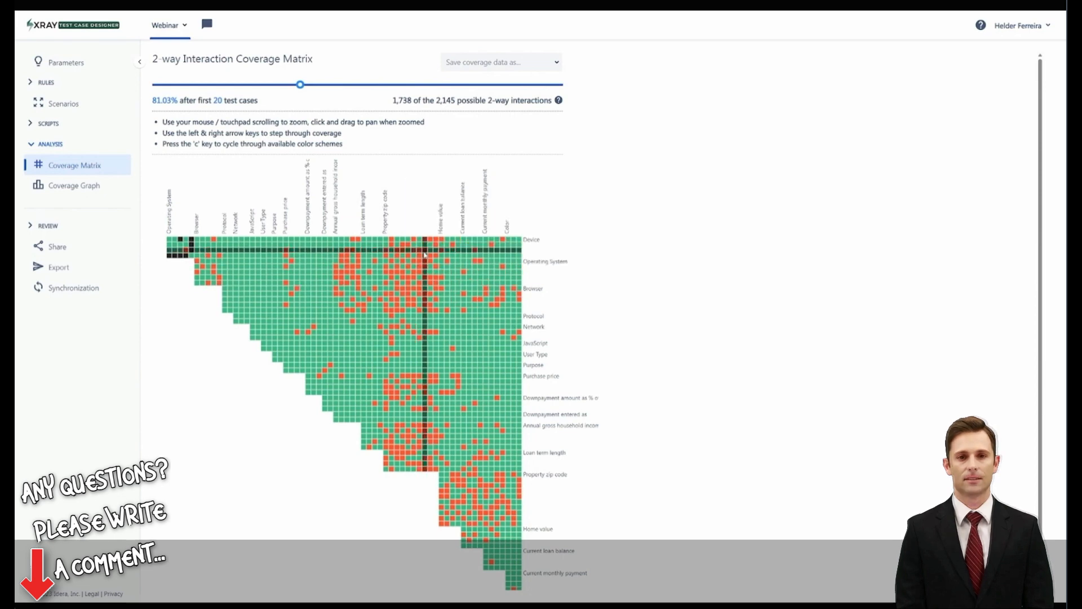
mouse_move(425, 255)
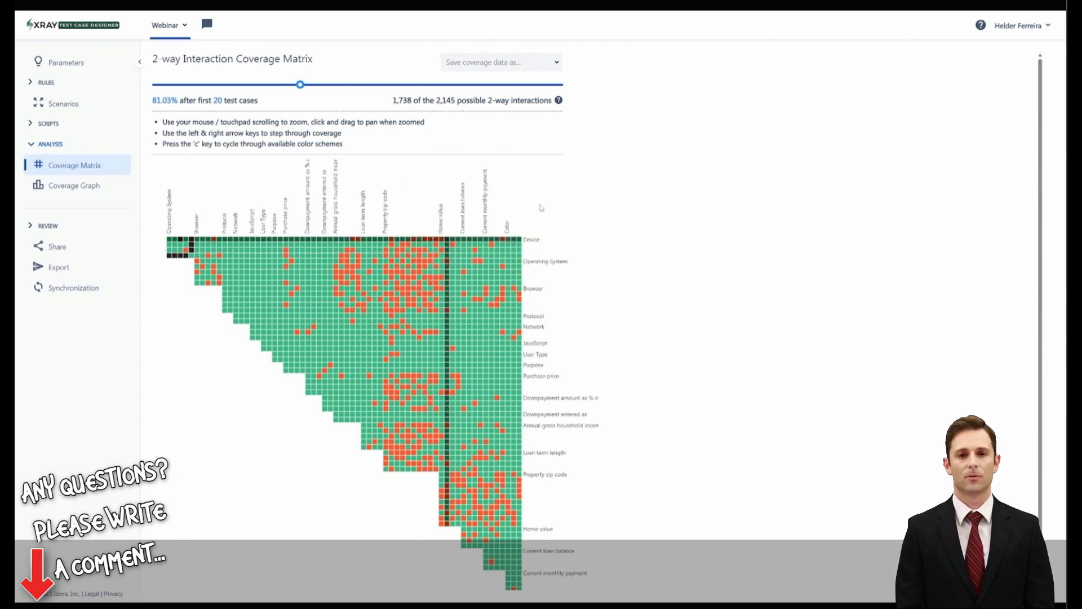
- Step the coverage matrix forward to the first 55 test cases, and back to a single test case
key("Right")
key("Right")
key("Right")
key("Right")
key("Right")
key("Right")
key("Right")
key("Right")
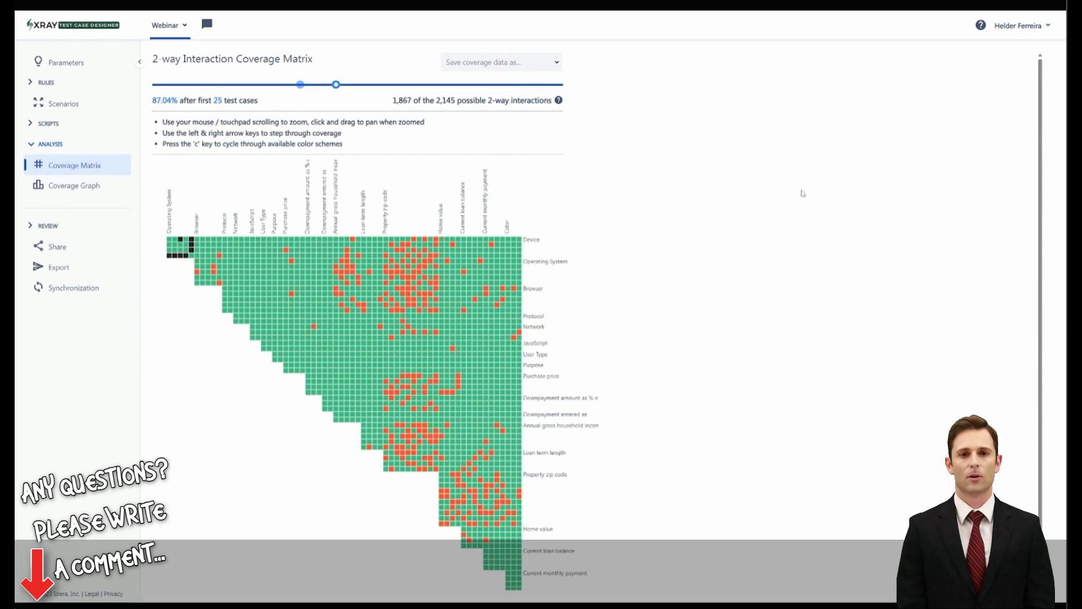
key("Right")
key("Right")
key("Right")
key("Right")
key("Right")
key("Right")
key("Right")
key("Right")
key("Right")
key("Right")
key("Right")
key("Right")
key("Right")
key("Right")
key("Right")
key("Right")
key("Right")
key("Right")
key("Right")
key("Right")
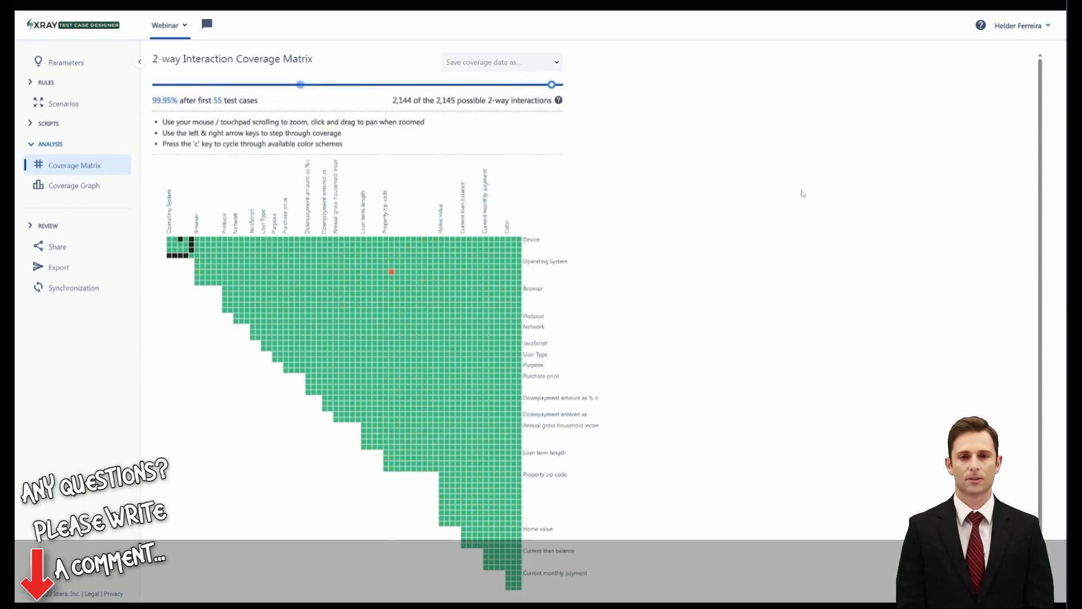
key("Left")
key("Left")
key("Left")
key("Left")
key("Left")
key("Left")
key("Left")
key("Left")
key("Left")
key("Left")
key("Left")
key("Left")
key("Left")
key("Left")
key("Left")
key("Left")
key("Left")
key("Left")
key("Left")
key("Left")
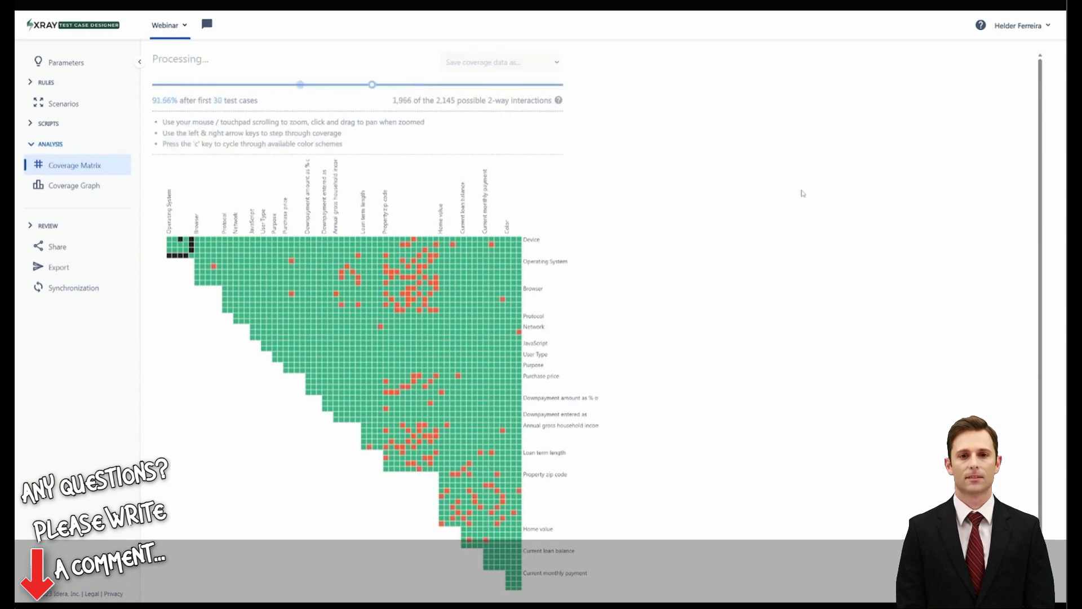
key("Left")
key("Left")
key("Left")
key("Left")
key("Left")
key("Left")
key("Left")
key("Left")
key("Left")
key("Left")
key("Left")
key("Left")
key("Left")
key("Left")
key("Left")
key("Left")
key("Left")
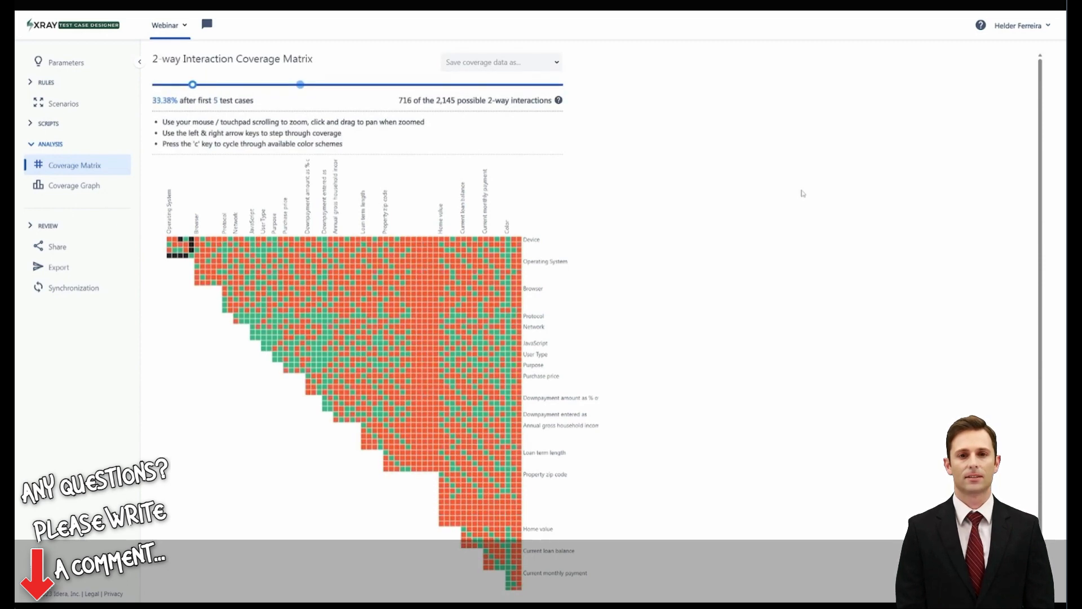
key("Left")
key("Left")
key("Left")
key("Left")
key("Right")
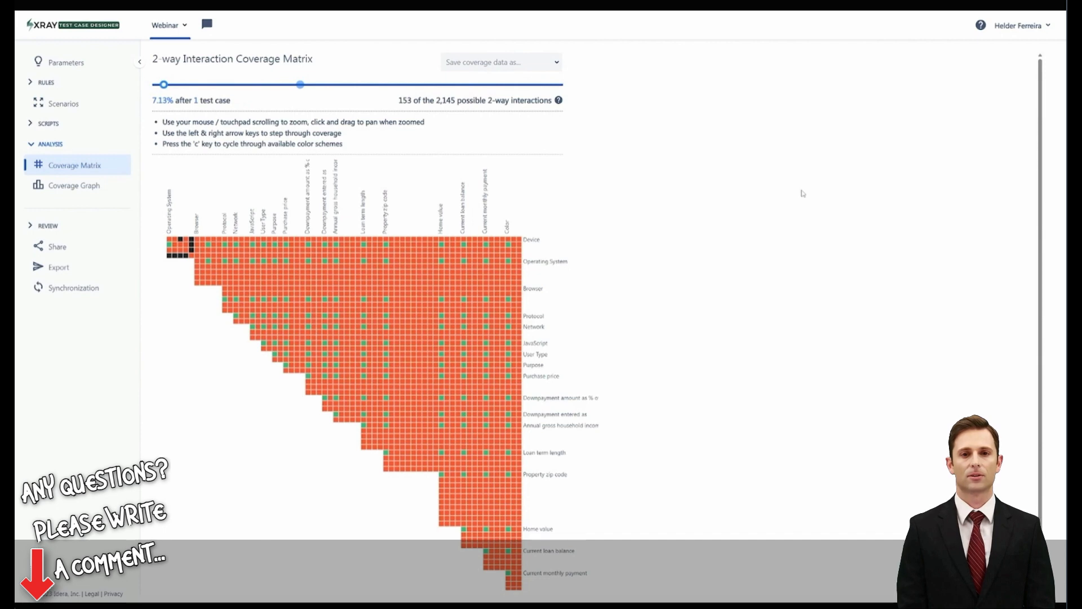
- Examine the graph of the percentage of interactions tested and the test model scorecard
left_click(77, 188)
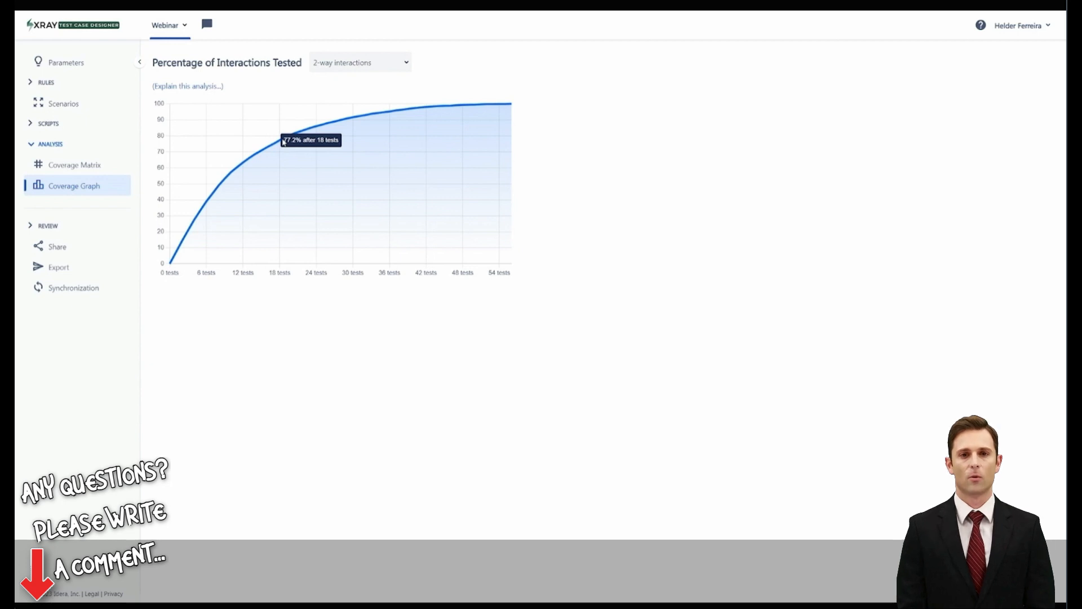
left_click(31, 226)
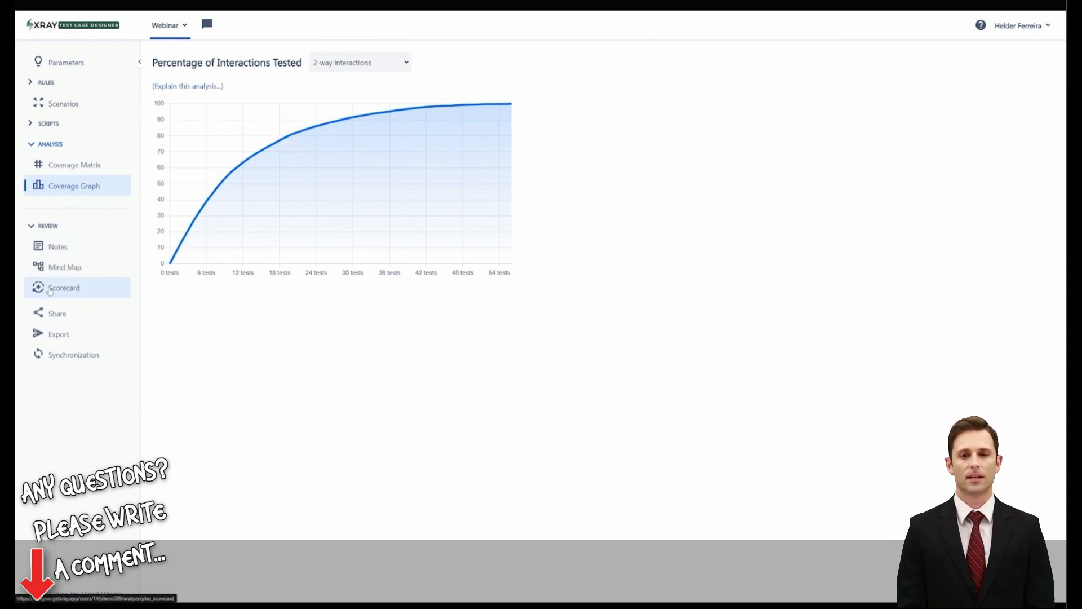
left_click(48, 288)
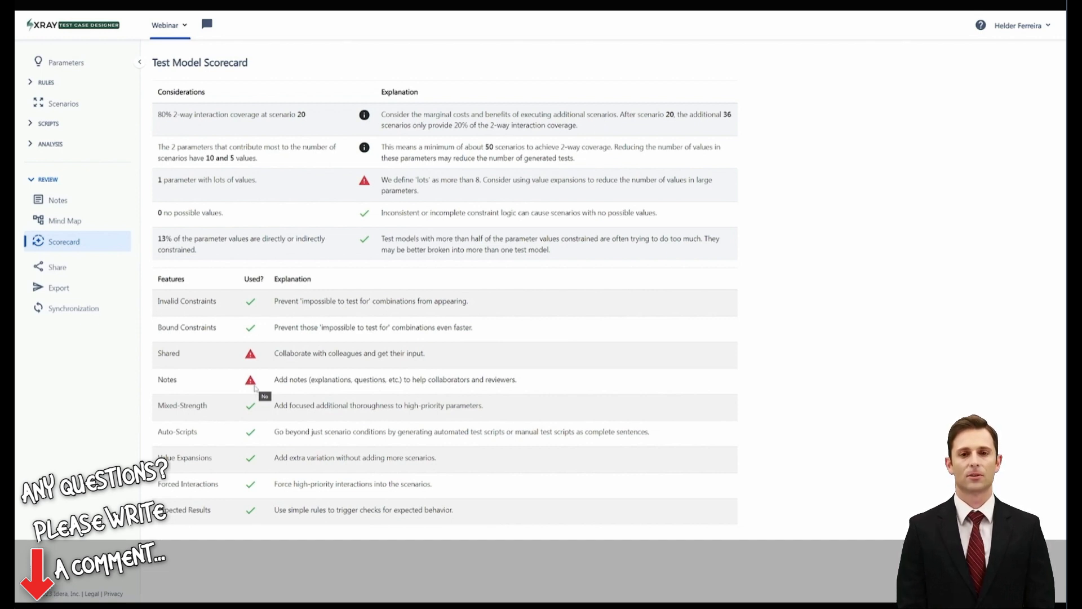
- Create a model note reading "Draft version"
left_click(56, 200)
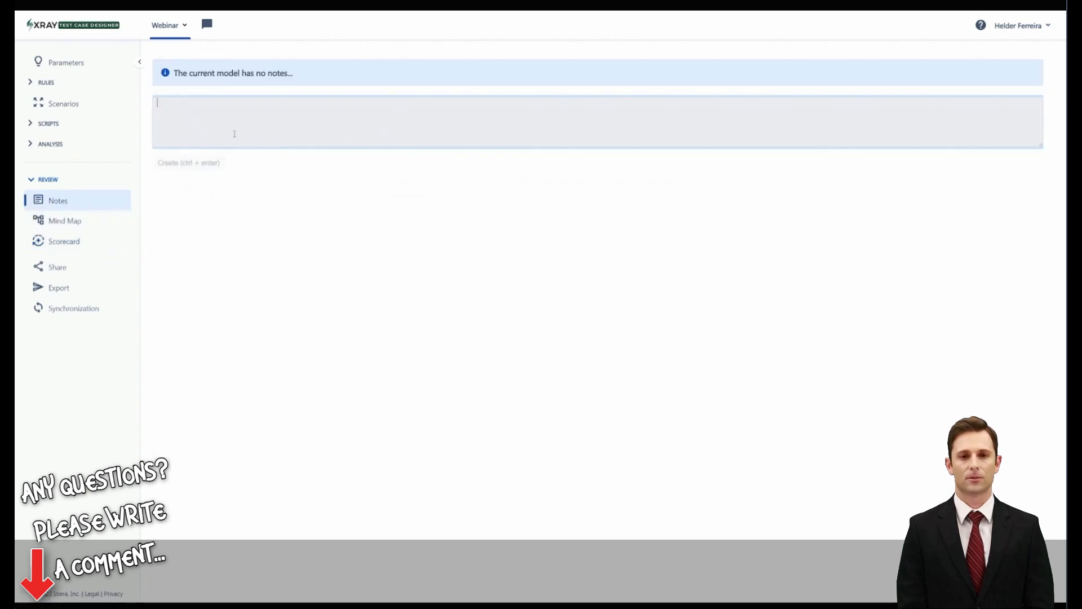
type("Draft version")
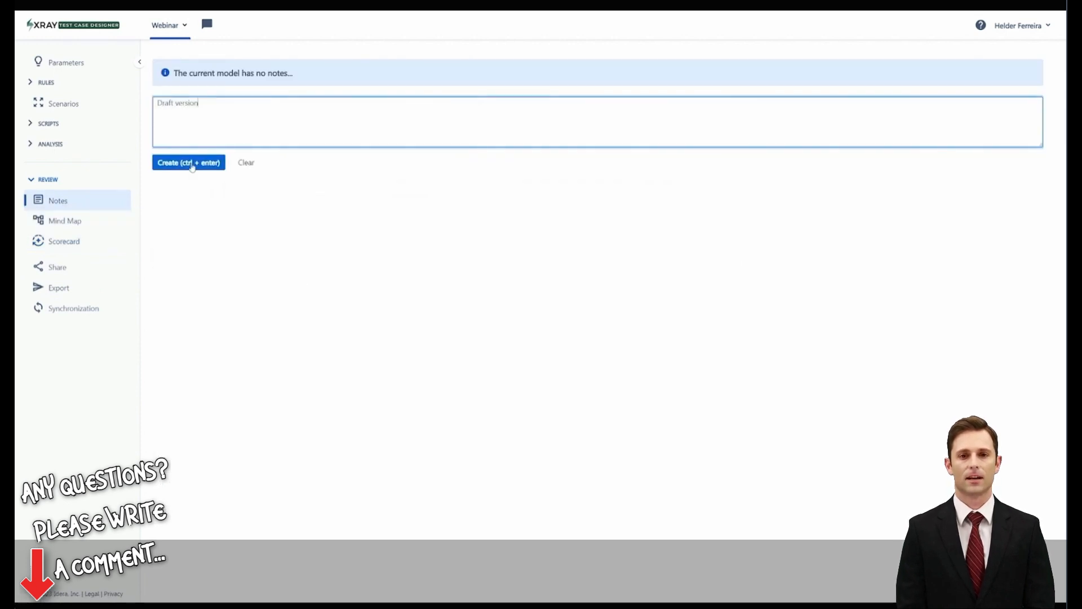
key("ctrl+Return")
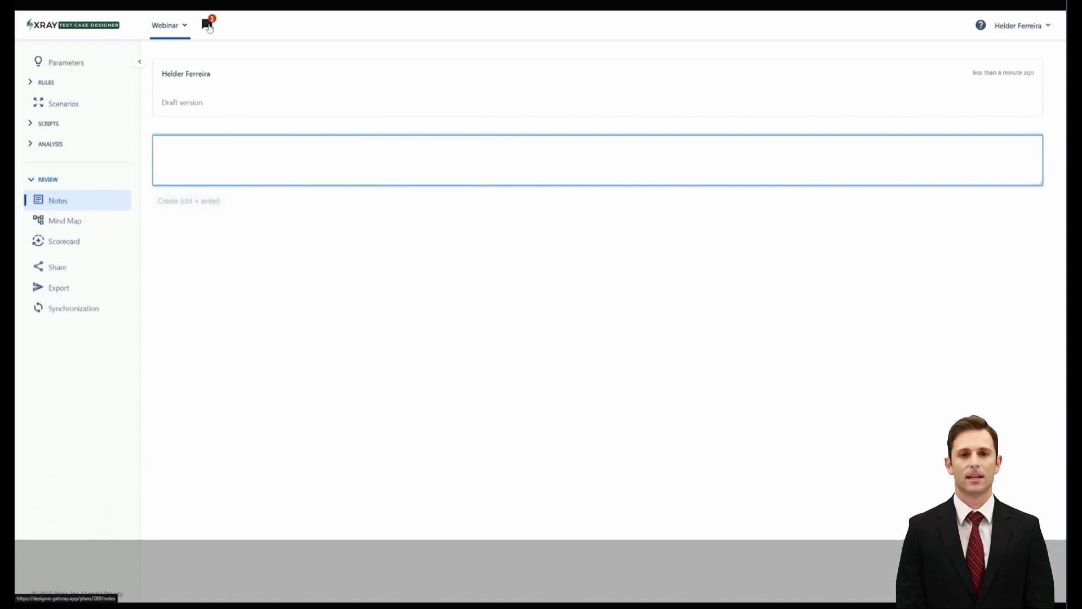
- Recheck the scorecard for the notes feature and view the model's mind map
left_click(79, 242)
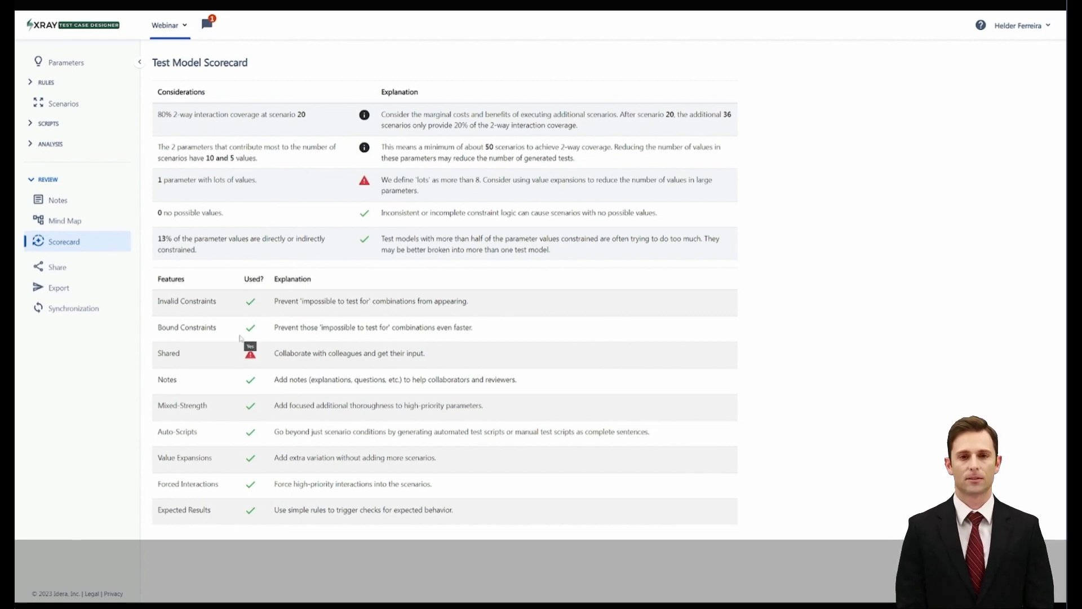
left_click(62, 220)
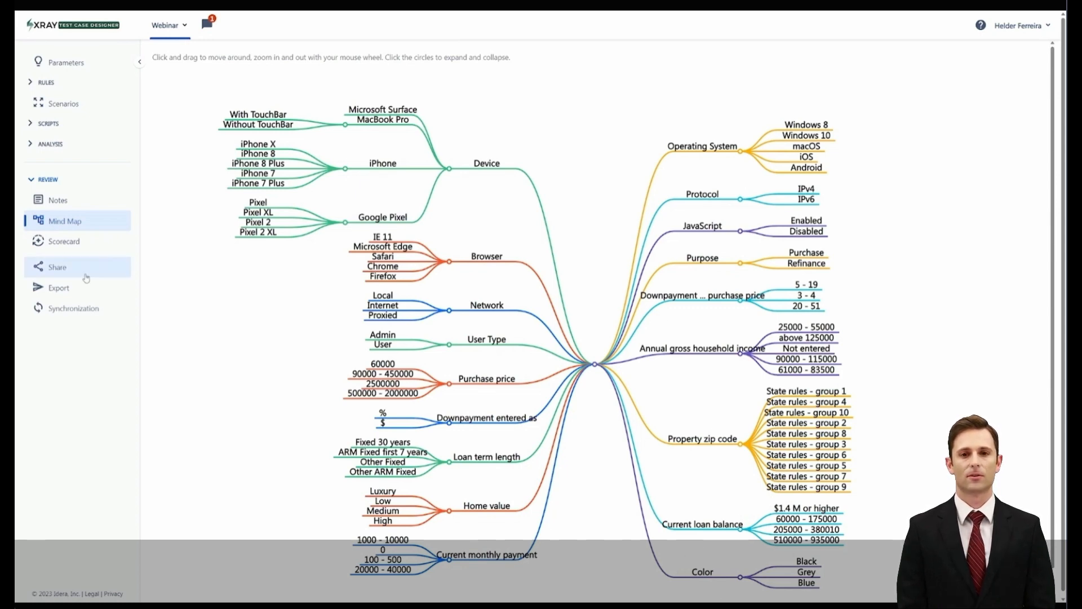
- Configure the model's synchronization with XE Webinar (XEW) as the Jira project and Manual as the test type
left_click(64, 310)
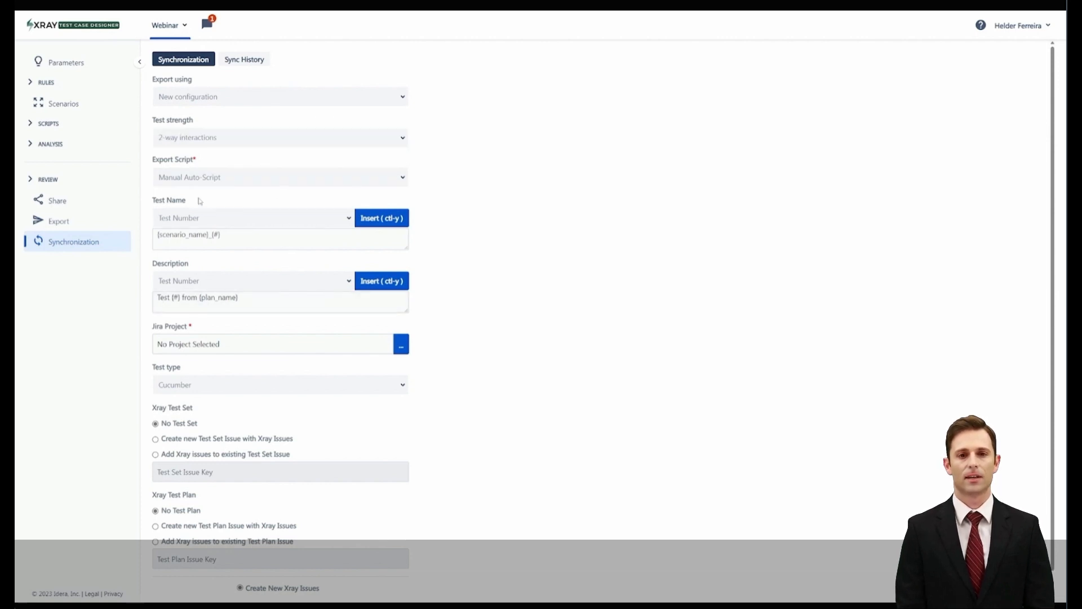
left_click(401, 351)
left_click(507, 305)
scroll(509, 411, "down", 5)
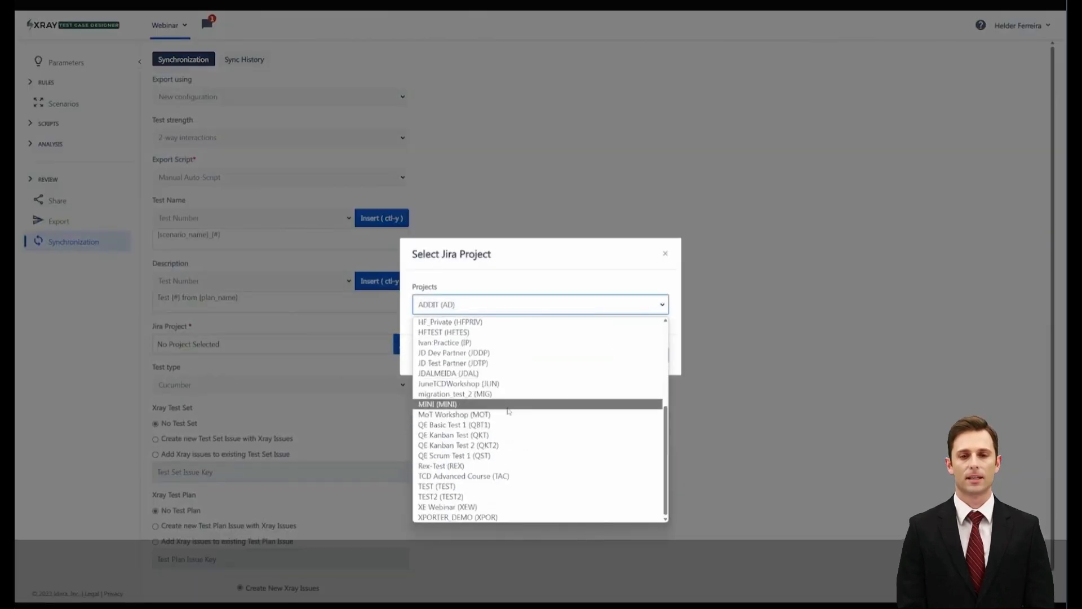
left_click(507, 506)
left_click(632, 356)
left_click(207, 385)
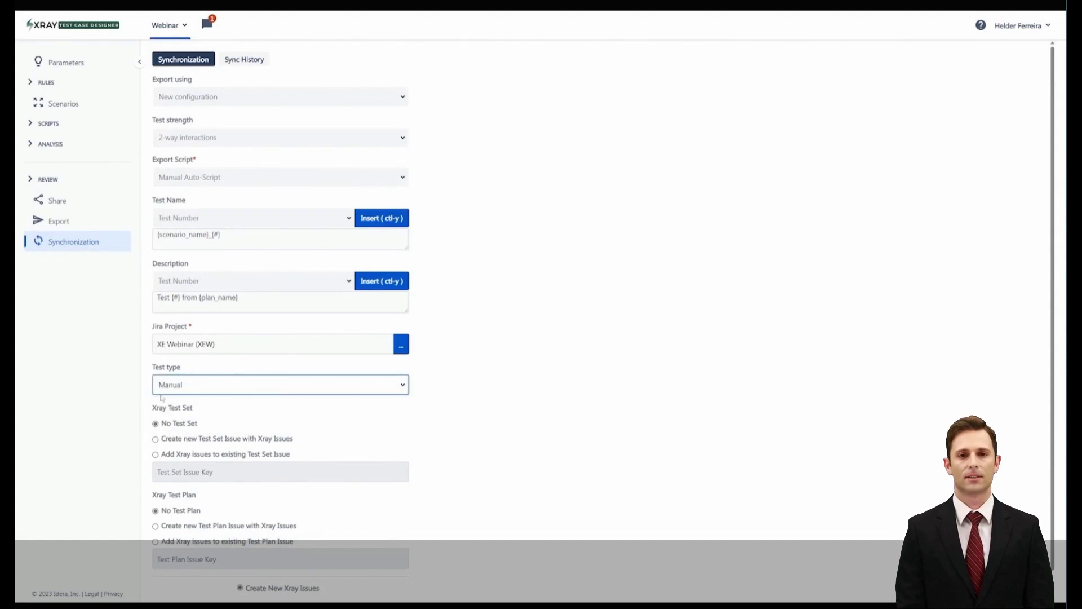
- Choose to create a new Test Set and a new Test Plan issue with the Xray issues, and run the synchronization
left_click(157, 441)
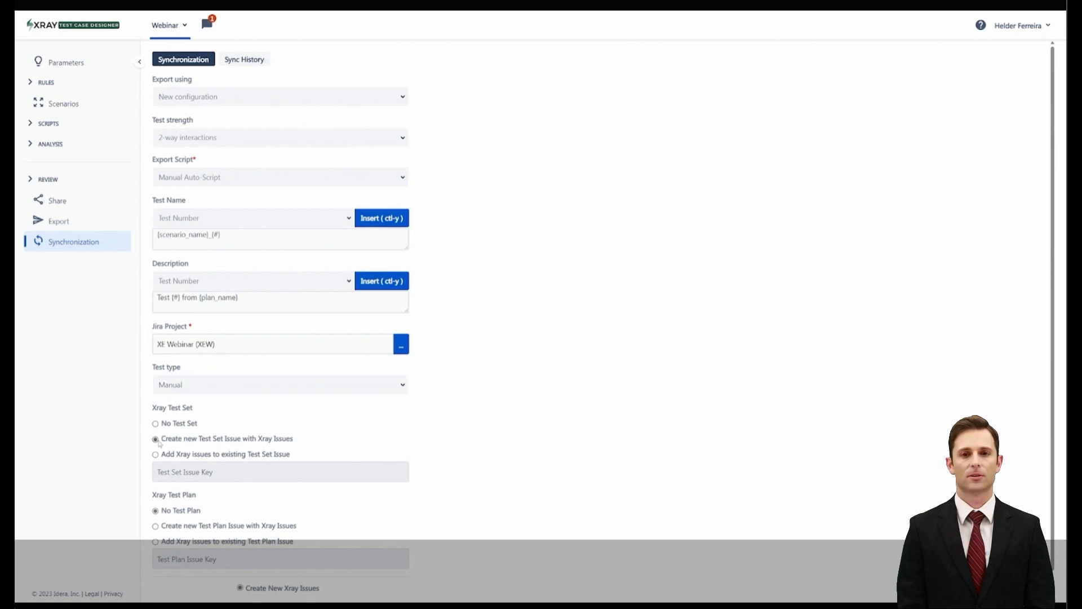
left_click(156, 527)
scroll(459, 501, "down", 1)
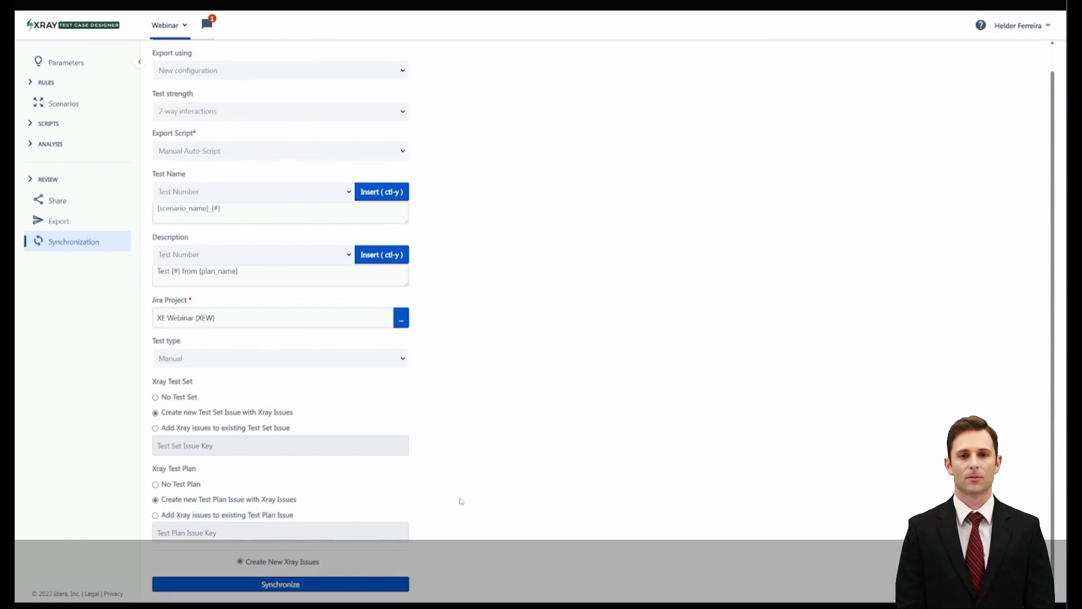
left_click(293, 582)
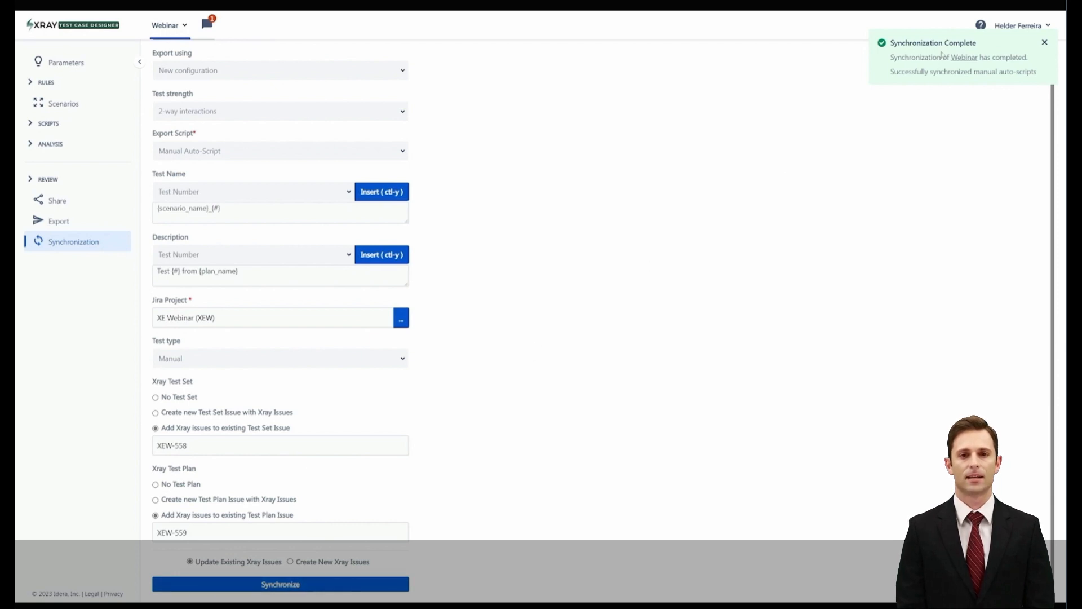
- Check the sync history and browse the Jira issues labelled TCD_Sync_Model_289
scroll(632, 268, "up", 1)
left_click(249, 61)
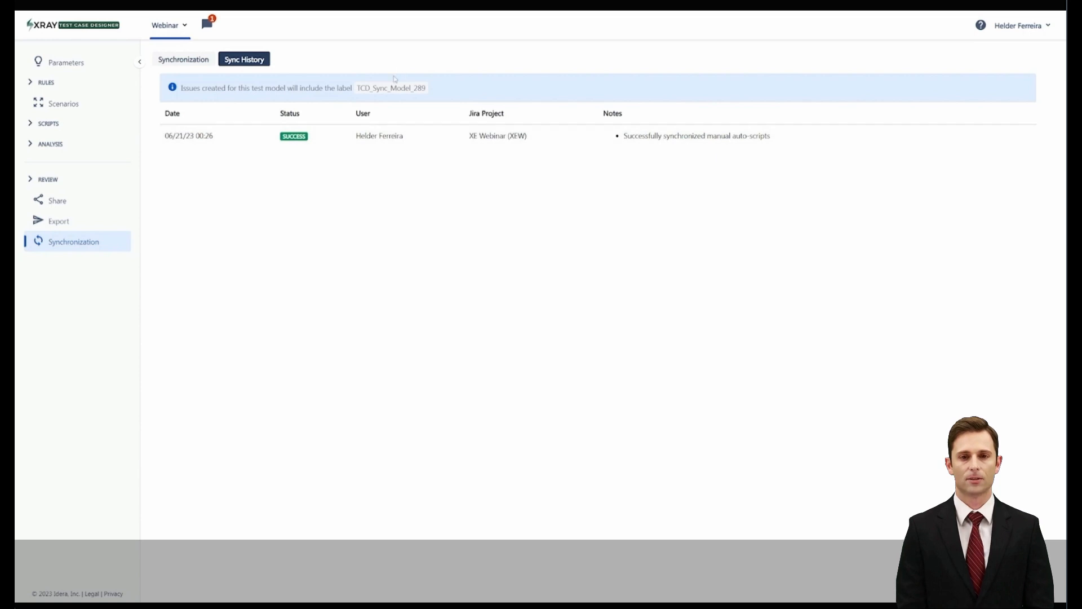
left_click(382, 89)
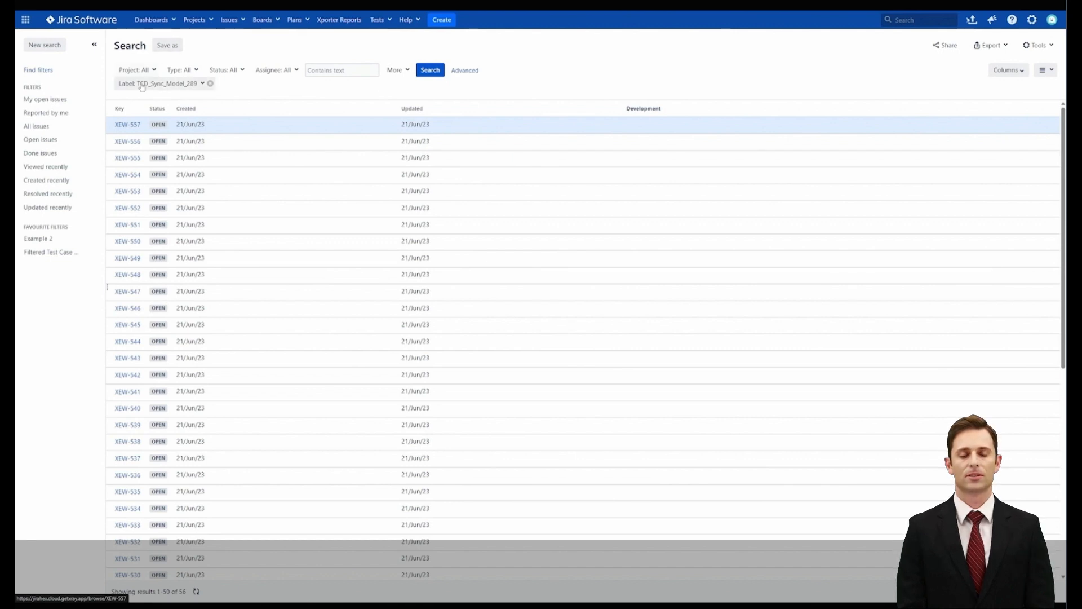
scroll(160, 333, "down", 7)
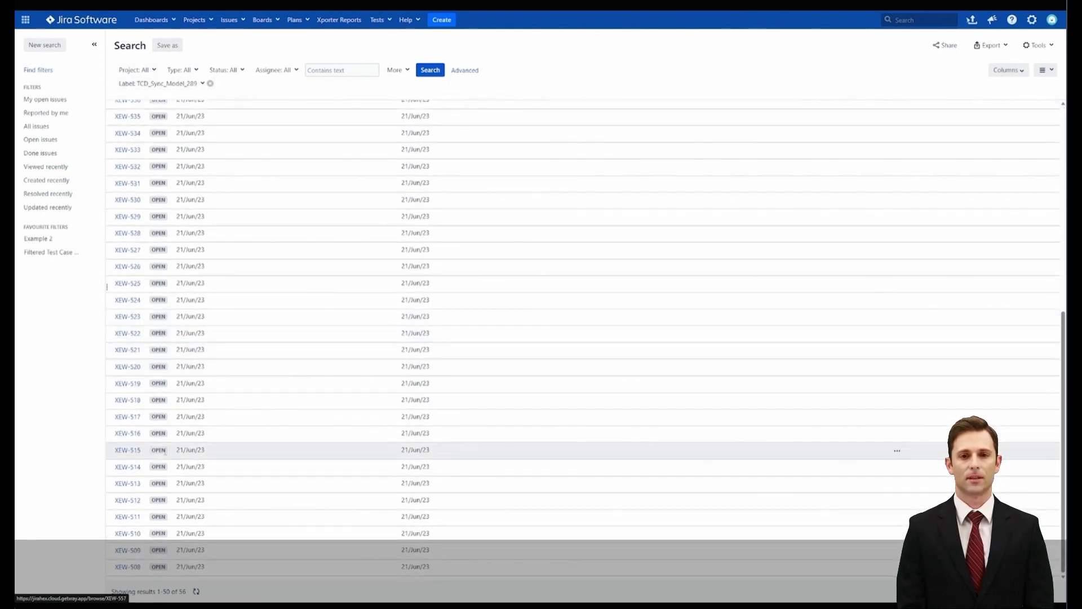
scroll(161, 465, "up", 7)
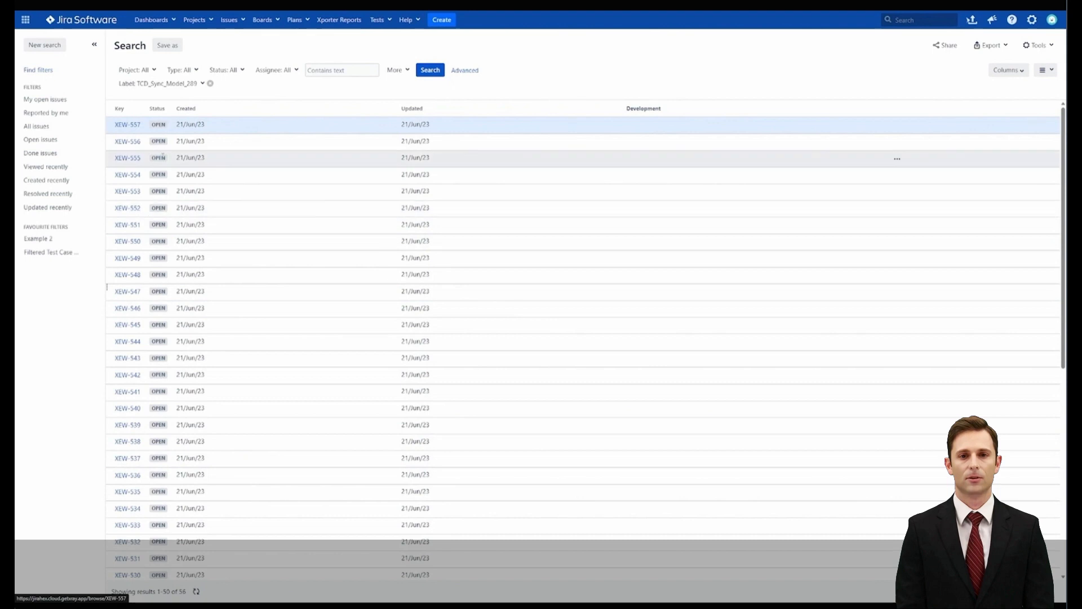
- Remove the label filter from the Jira issue search and search for issues of type Test Plan
left_click(210, 83)
left_click(181, 70)
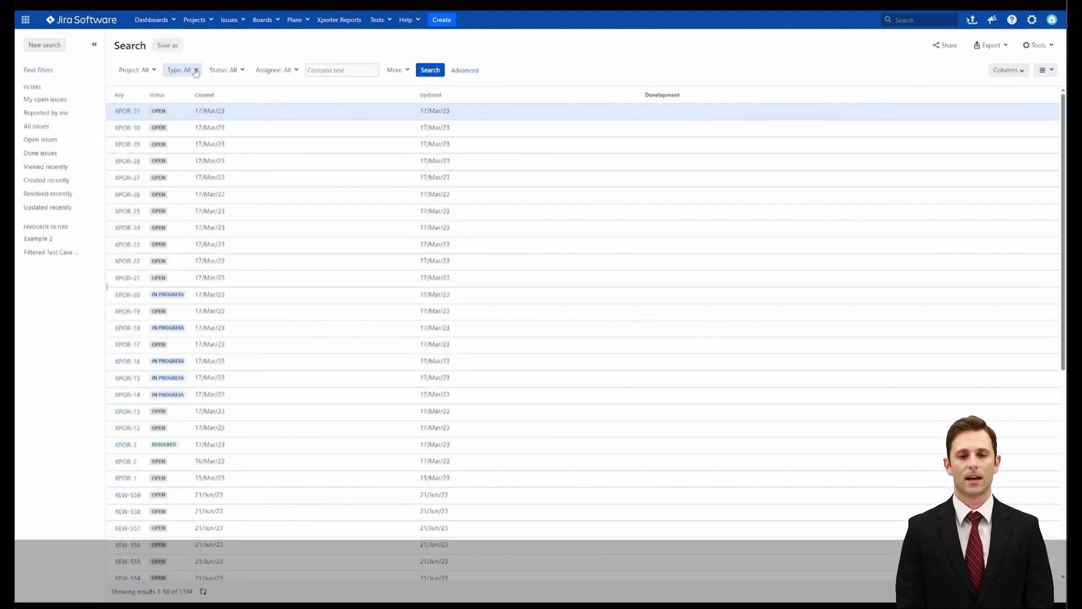
scroll(220, 169, "down", 3)
left_click(222, 174)
scroll(220, 202, "down", 1)
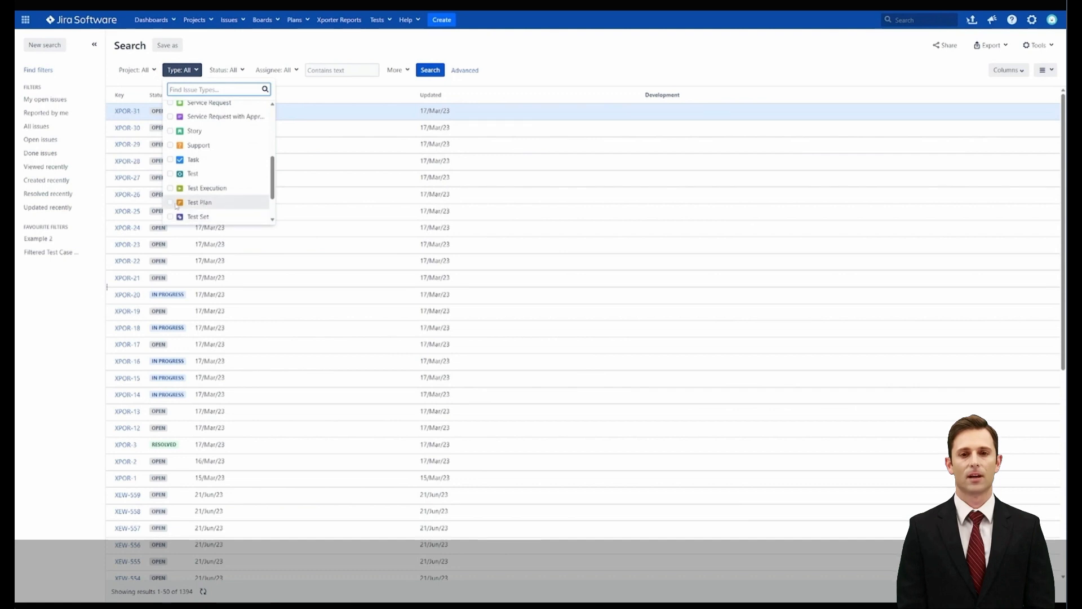
left_click(194, 202)
left_click(429, 74)
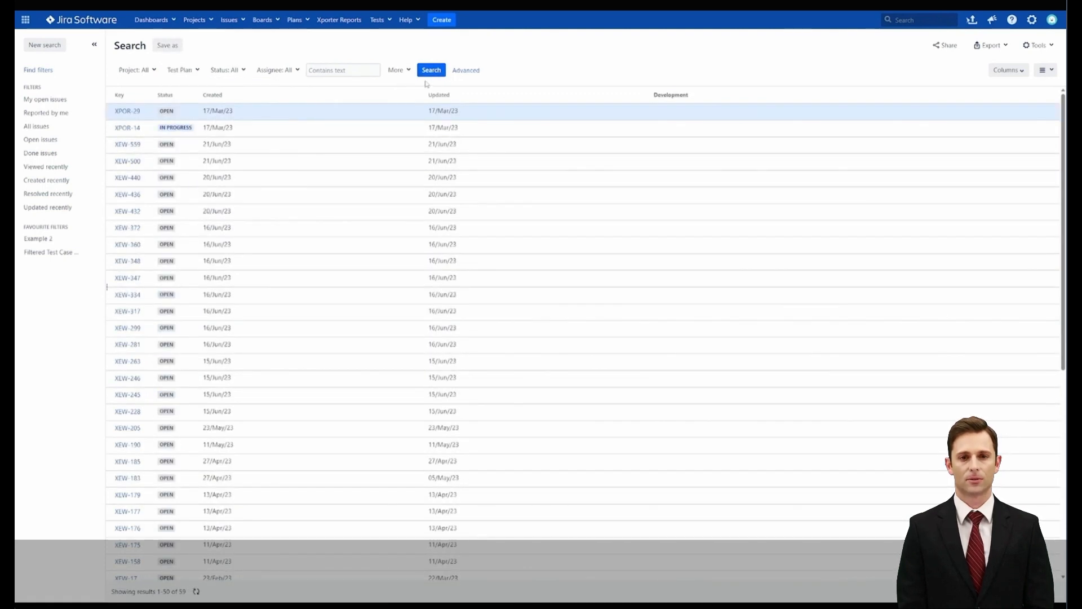
- Sort the Test Plan search results by newest creation date, open Webinar Test Plan, and review its tests, including Manual Script_1
left_click(217, 96)
left_click(128, 111)
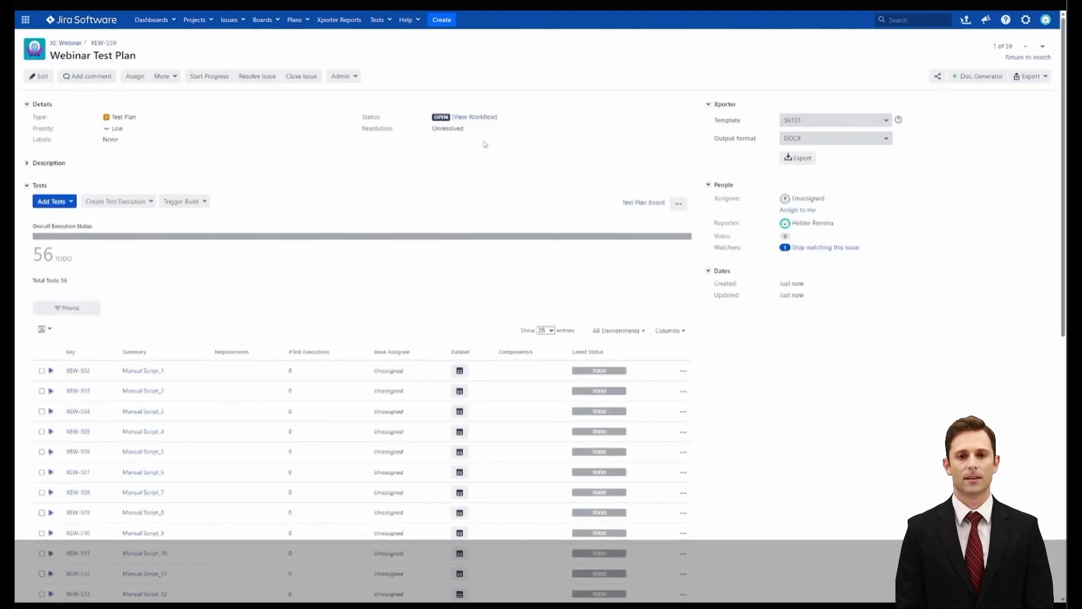
scroll(198, 169, "down", 5)
scroll(203, 186, "down", 4)
scroll(201, 198, "up", 4)
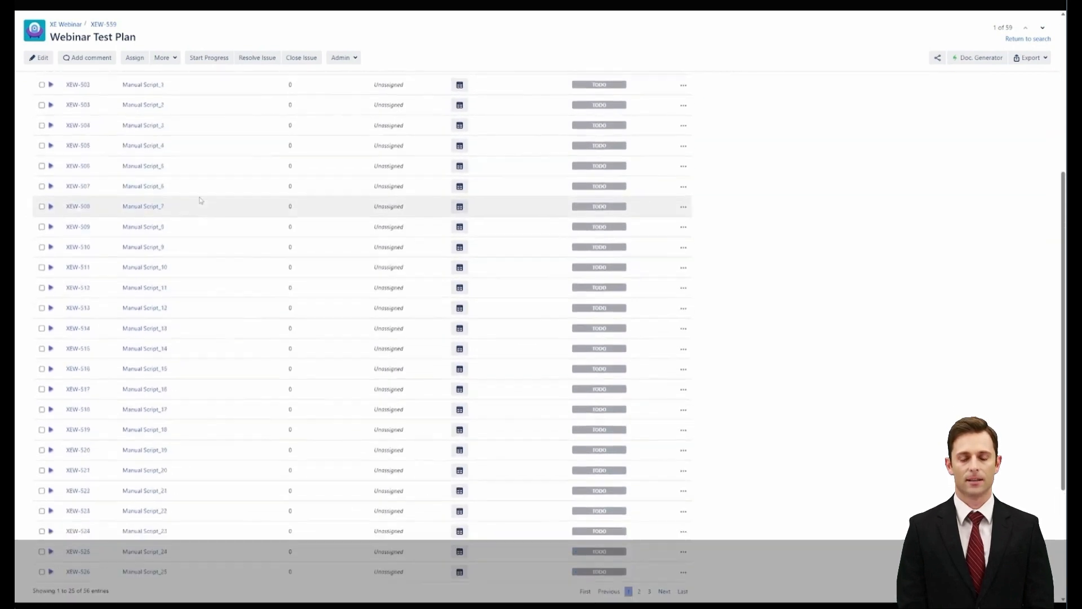
scroll(200, 200, "up", 1)
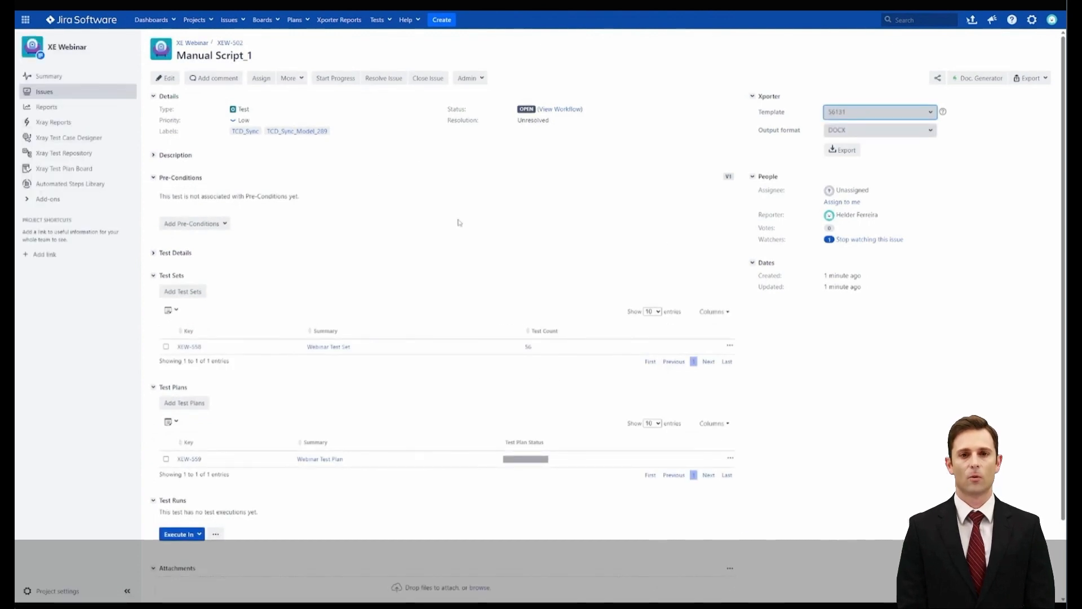
left_click(408, 213)
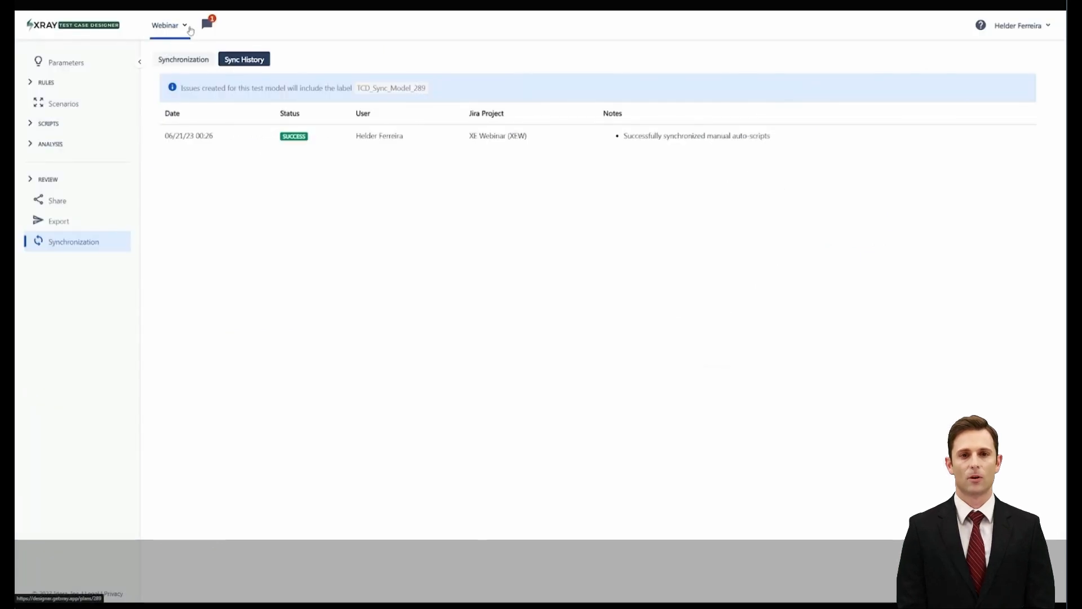
- Switch to Test Case Designer, open the Webinar model's revision history, and inspect the Copy Model options for Revision 6 without copying
left_click(180, 26)
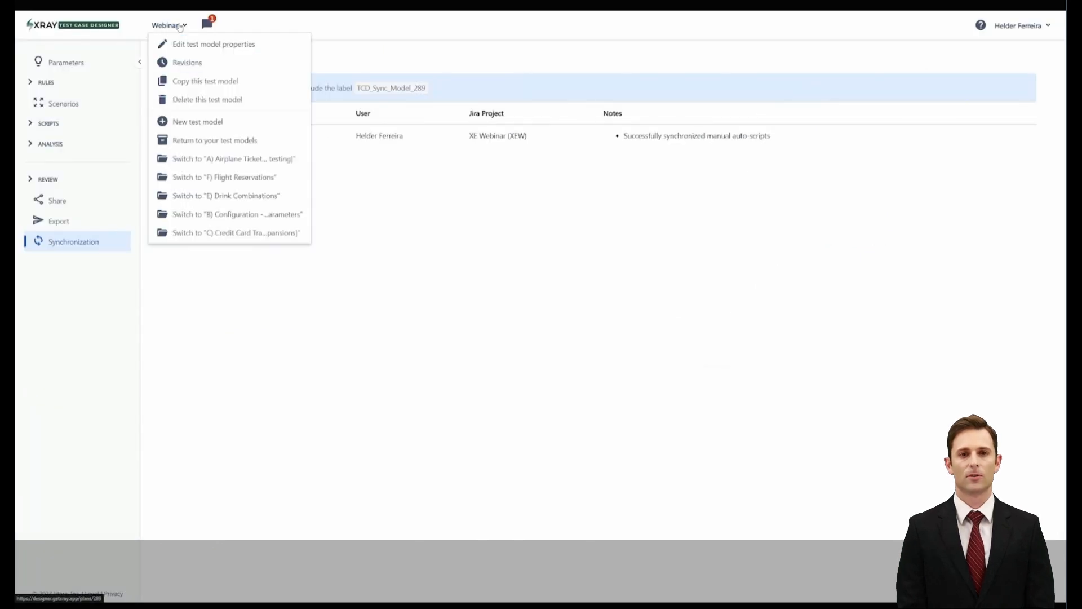
left_click(187, 62)
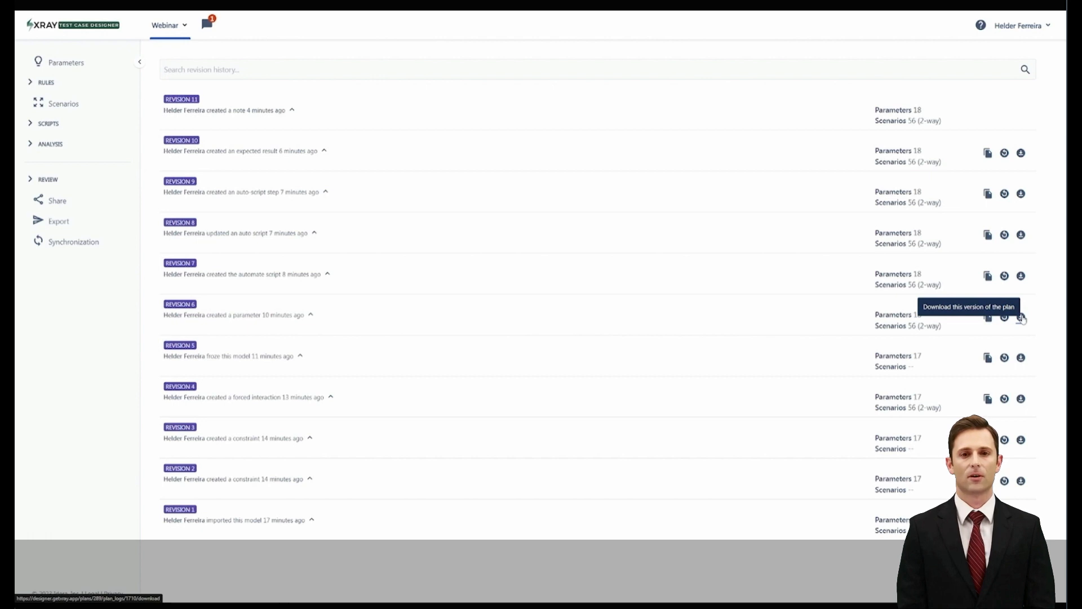
left_click(987, 317)
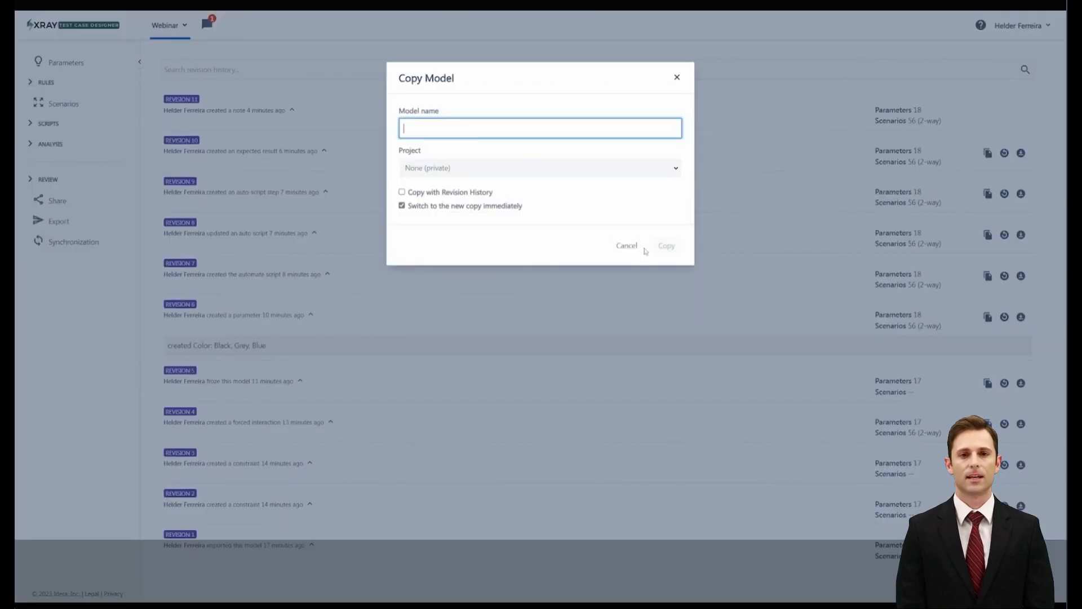
left_click(641, 244)
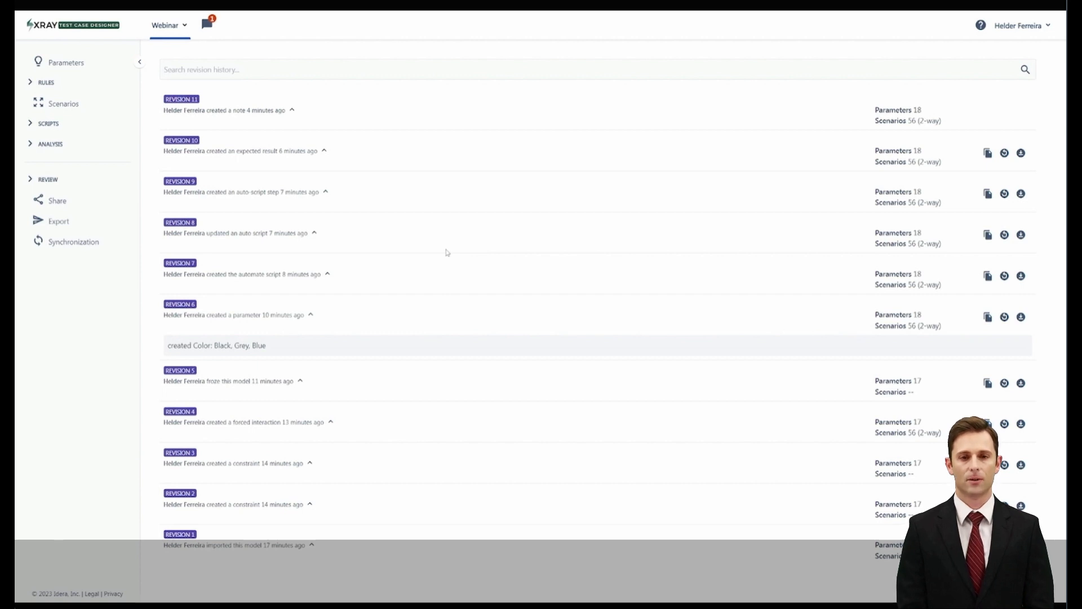
left_click(49, 66)
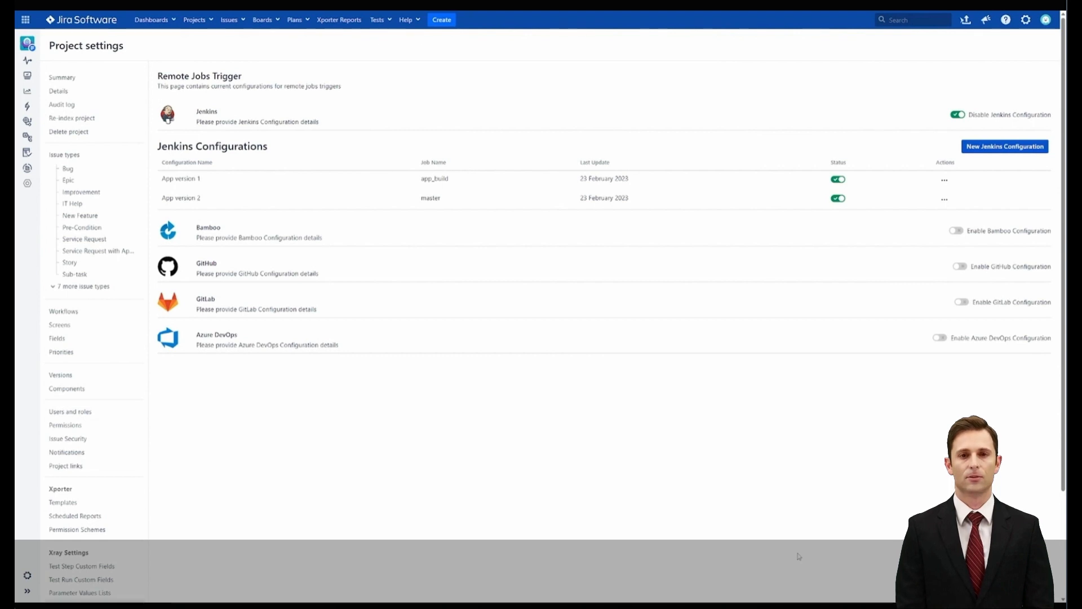
- Review Remote Jobs Trigger in the Jira project settings, open the App version 1 Jenkins configuration, add a blank parameter row, and close it
scroll(138, 507, "down", 2)
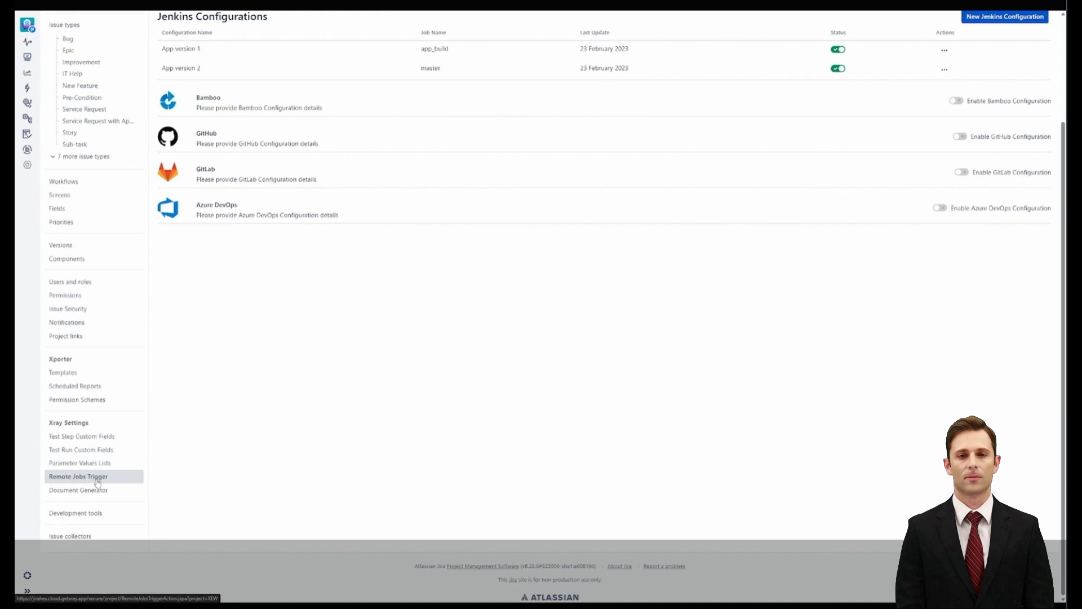
scroll(459, 513, "up", 2)
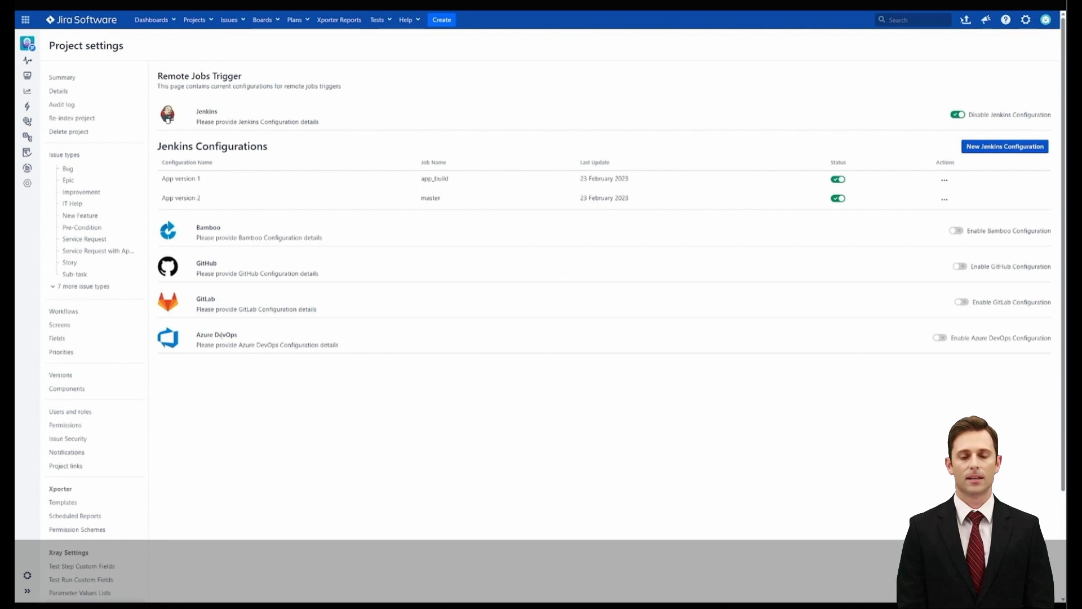
left_click(945, 180)
left_click(925, 196)
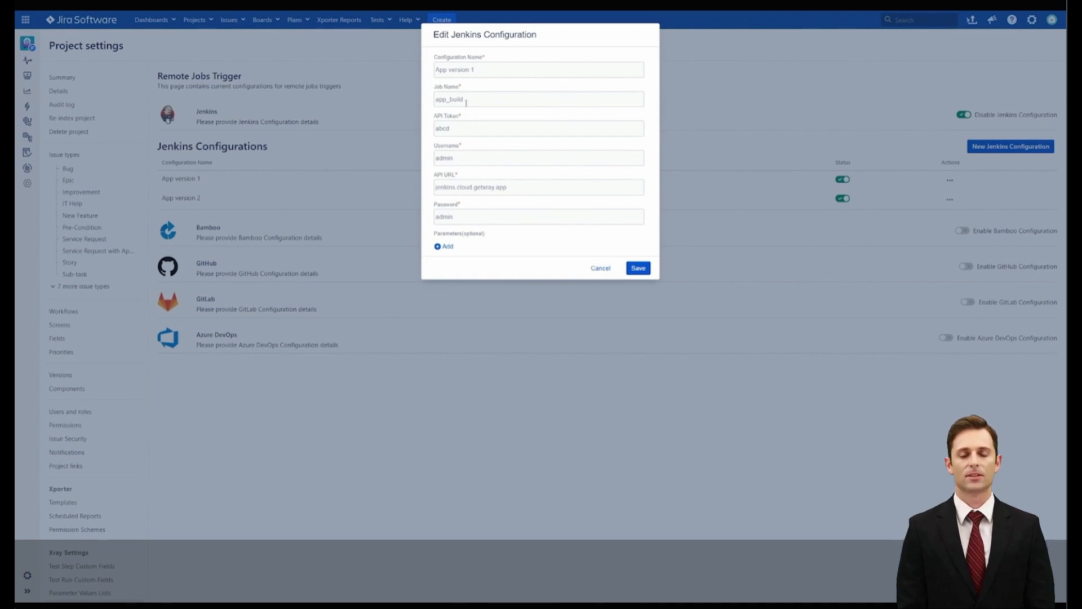
left_click(442, 246)
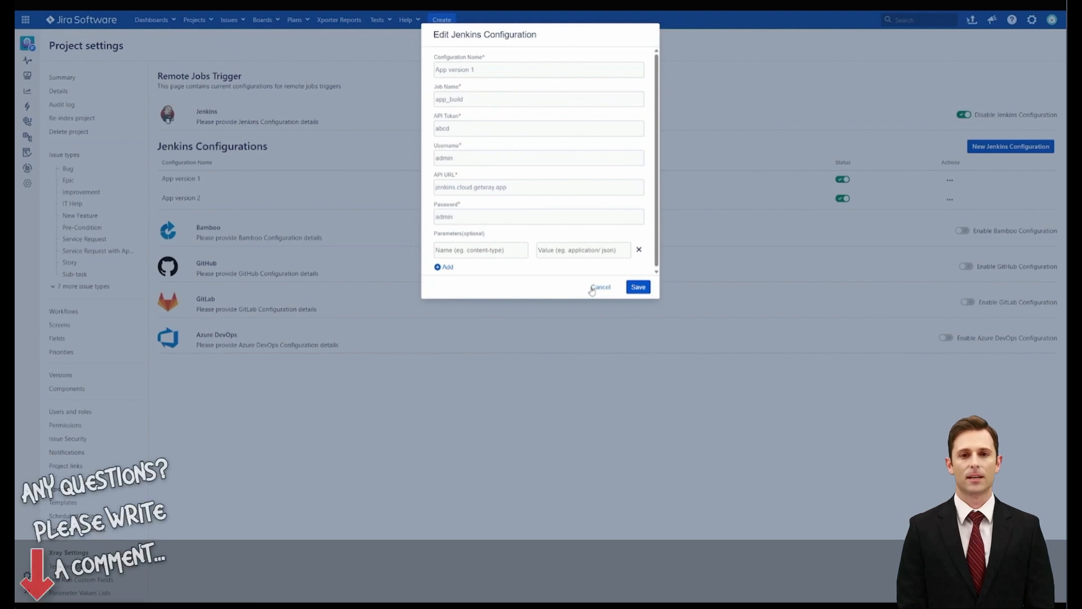
left_click(639, 287)
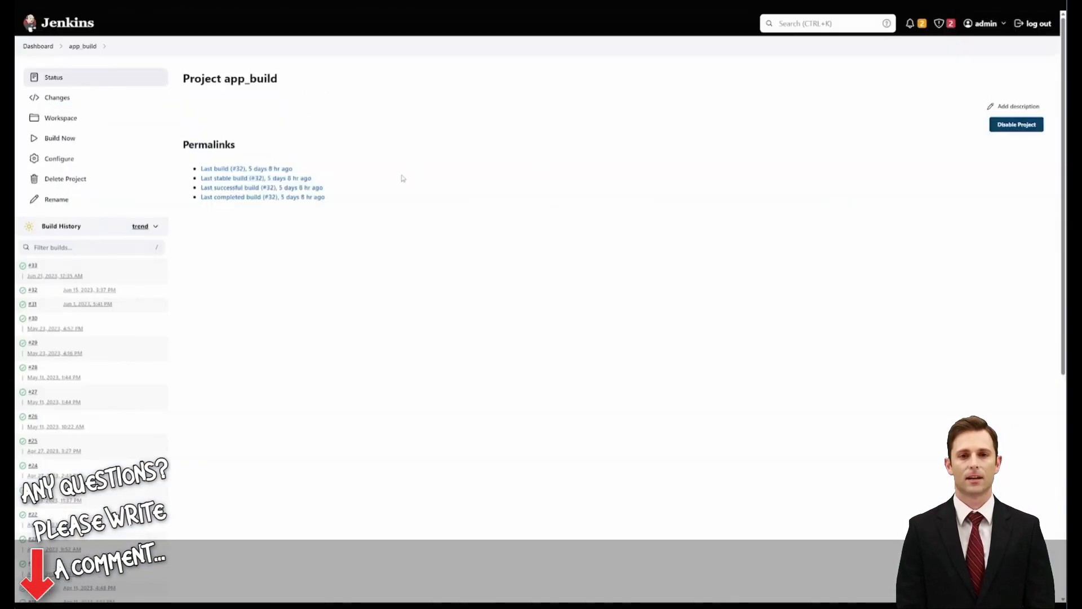
- Refresh the app_build project page in Jenkins and dismiss the page translation offer
key("F5")
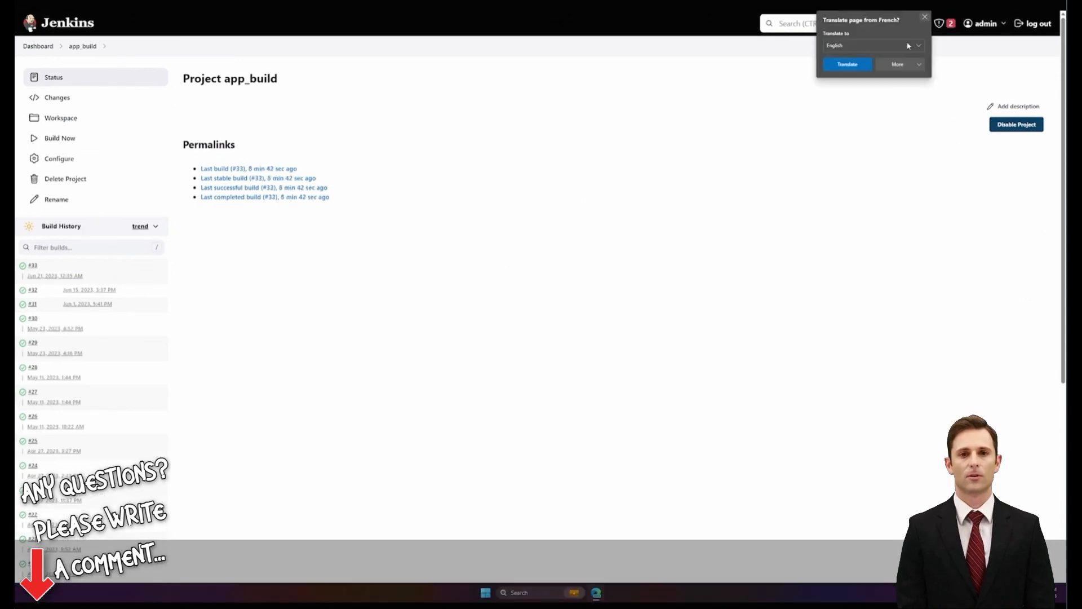
left_click(925, 18)
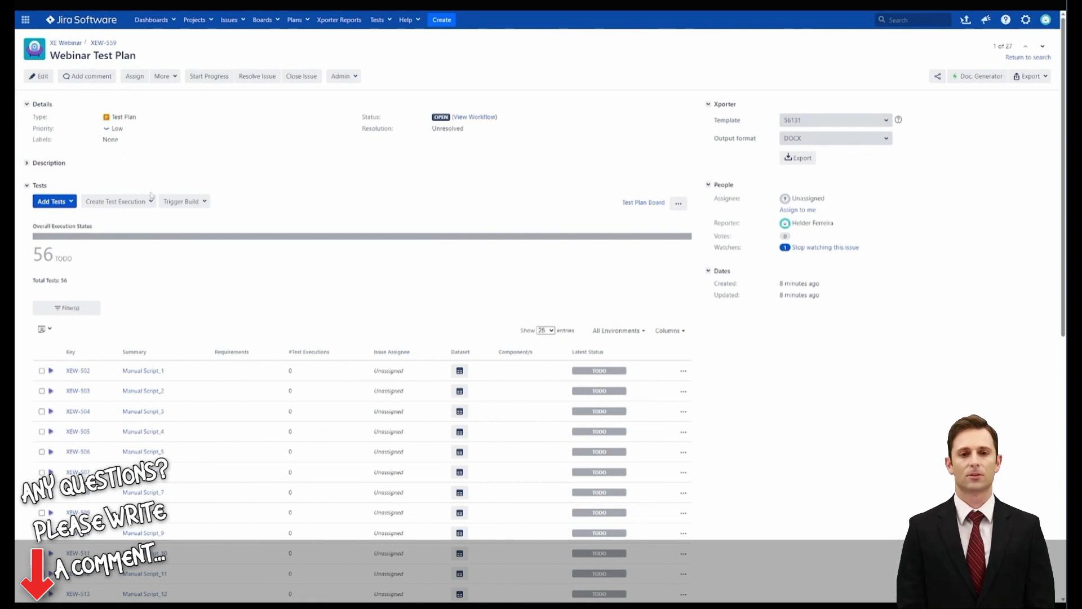
- Trigger the App version 1 remote build twice from Webinar Test Plan in Jira, acknowledging the confirmation each time
left_click(210, 200)
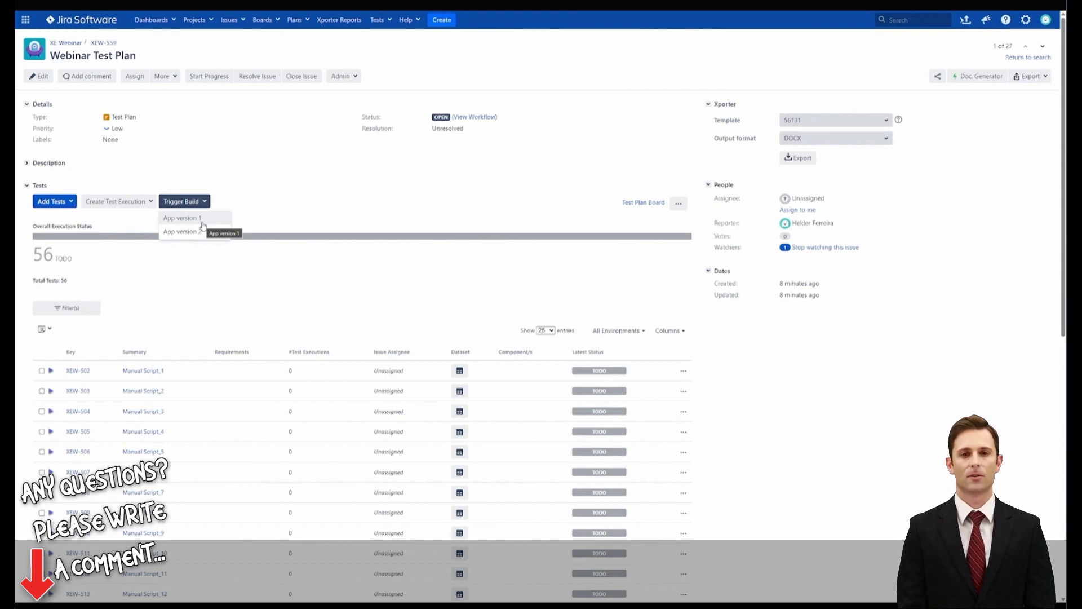
left_click(202, 223)
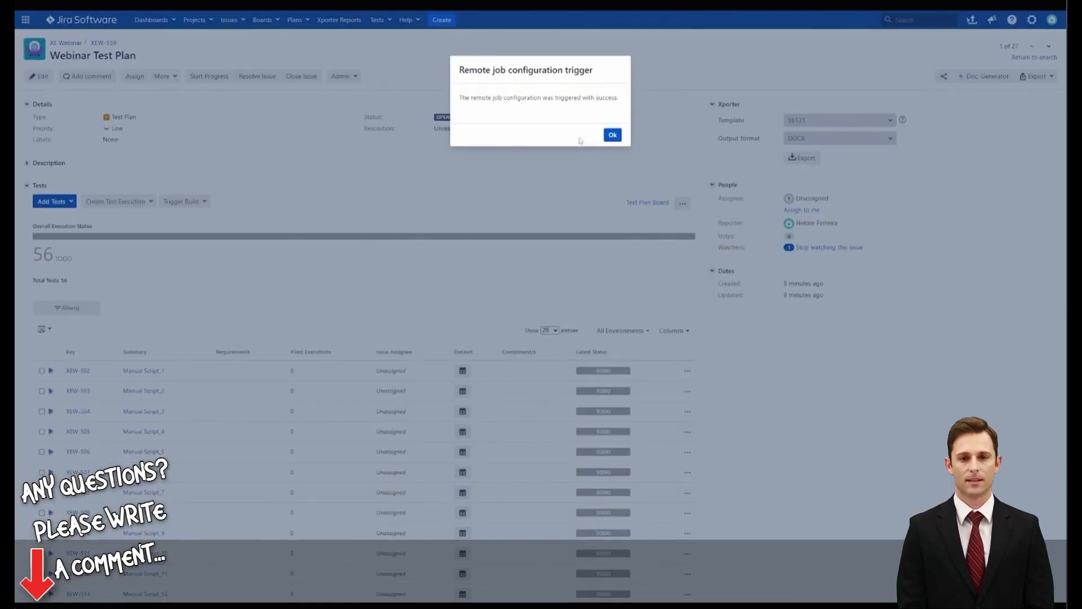
left_click(615, 136)
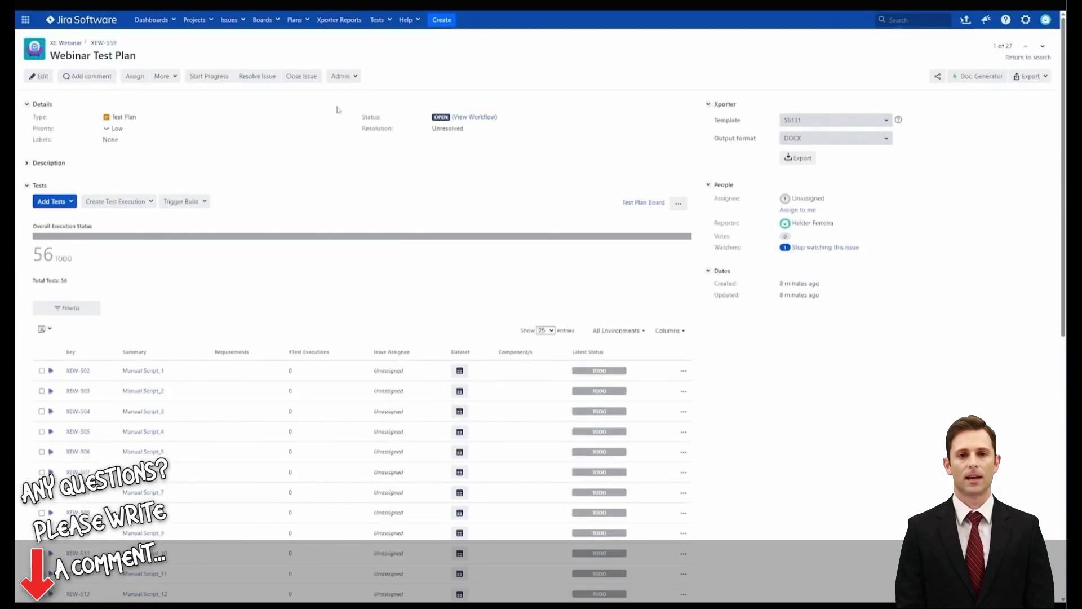
left_click(206, 202)
left_click(183, 218)
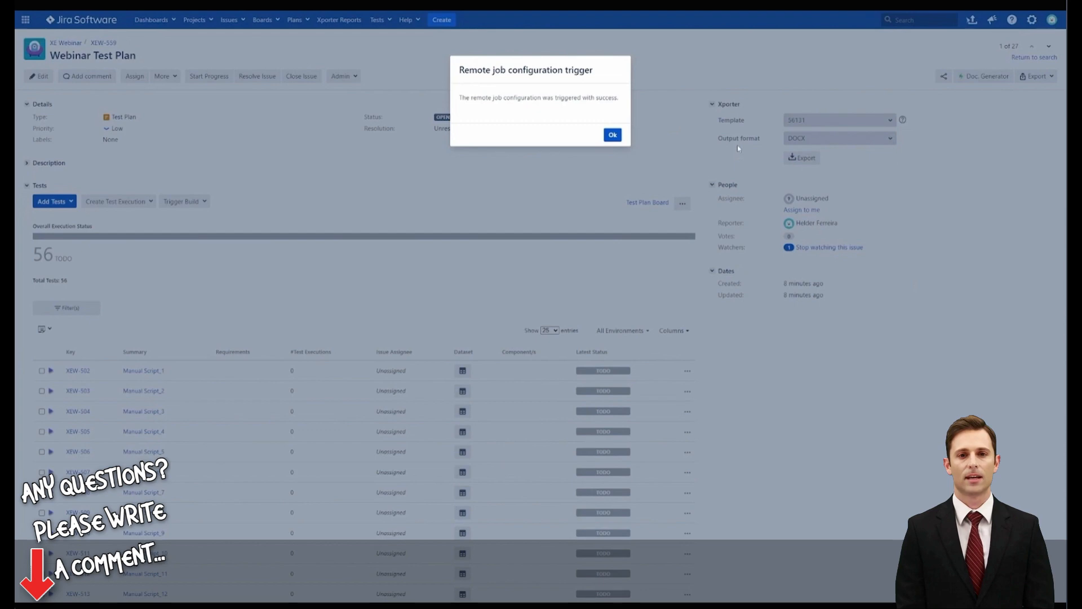
left_click(610, 135)
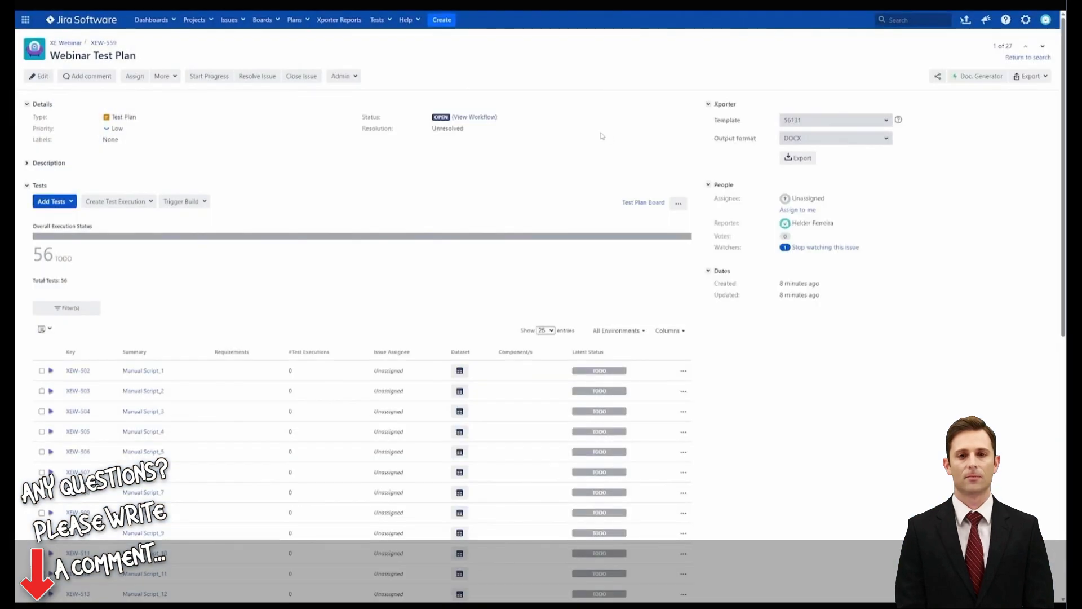